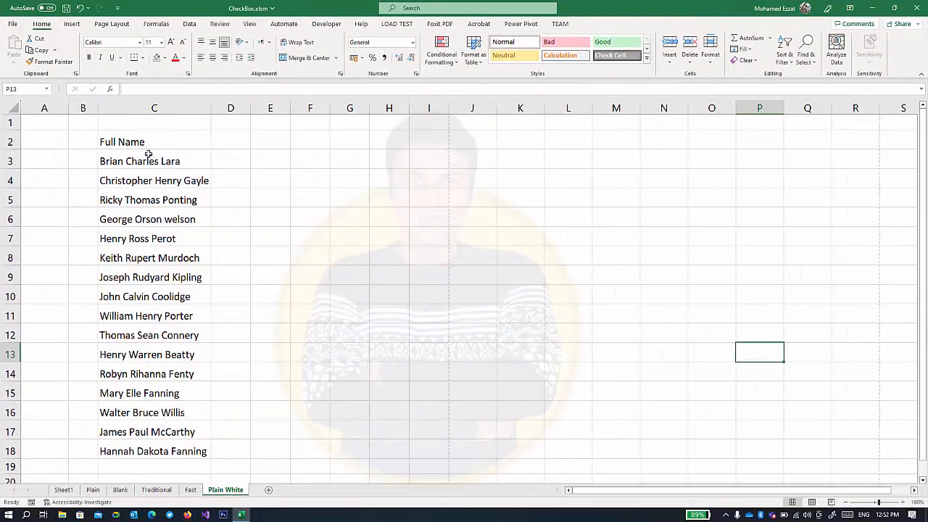
- Add the header "No" in cell B2 beside the Full Name header of the name list
{"action": "left_click_drag", "start_coordinate": [141, 143], "coordinate": [129, 436]}
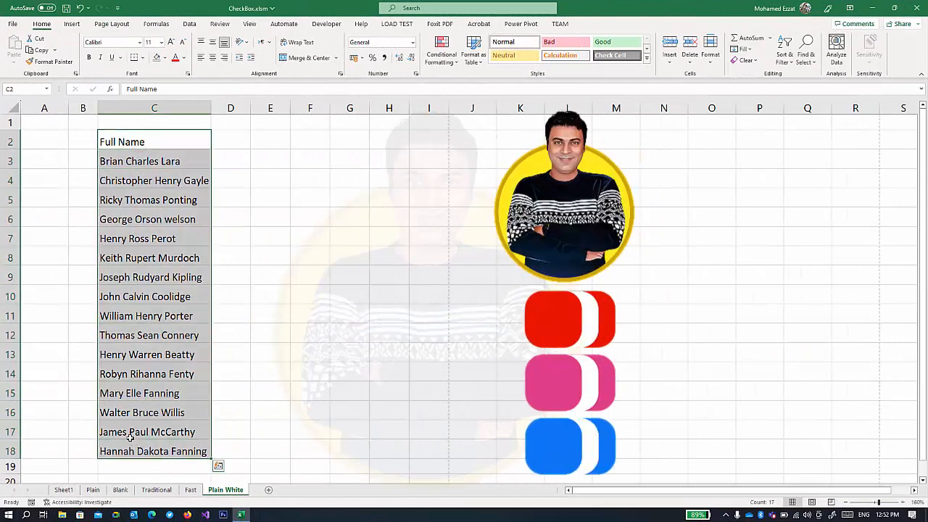
{"action": "left_click", "coordinate": [87, 142]}
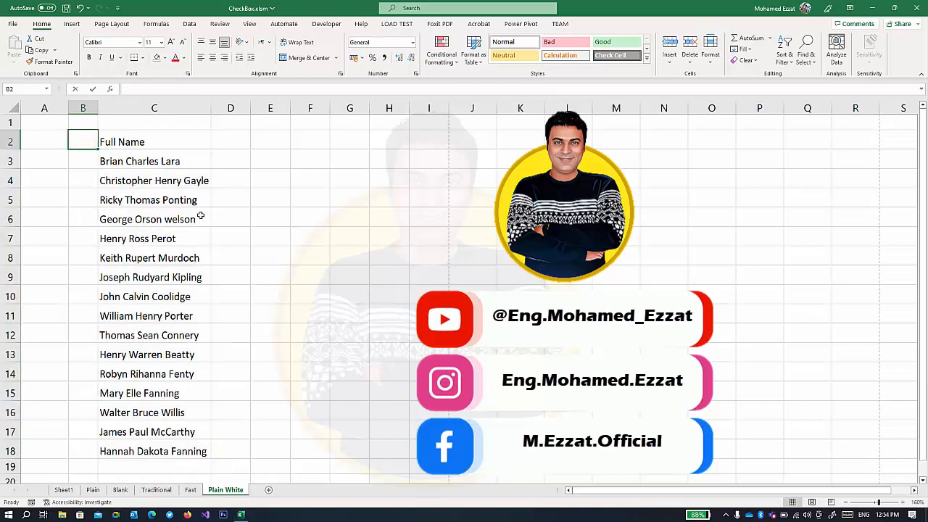
{"action": "type", "text": "No"}
{"action": "key", "text": "Return"}
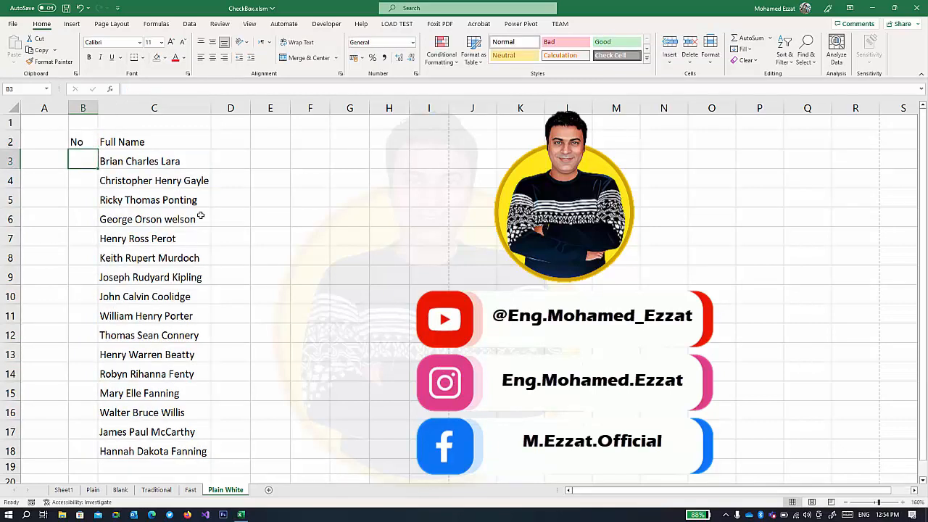
- Enter 1 and 2 in B3 and B4 and autofill the number series down to B18
{"action": "type", "text": "1"}
{"action": "key", "text": "Return"}
{"action": "type", "text": "2"}
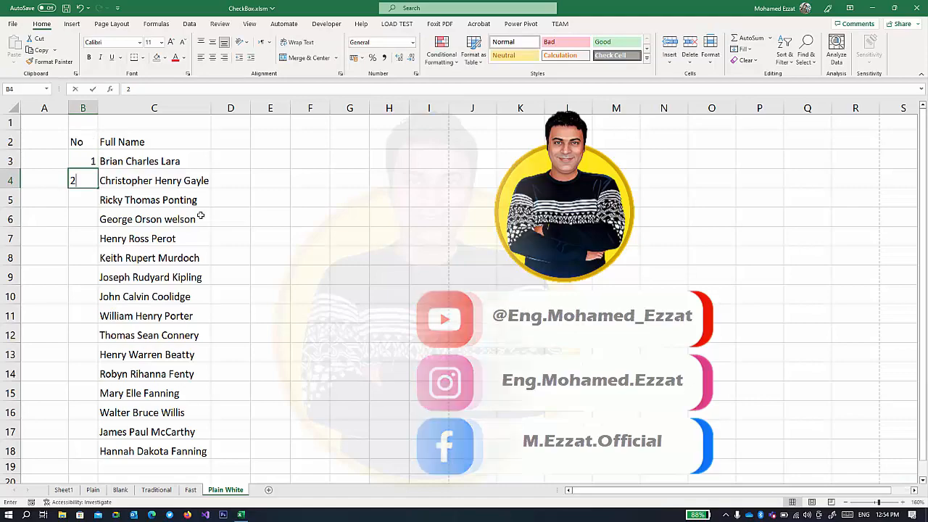
{"action": "key", "text": "Return"}
{"action": "left_click_drag", "start_coordinate": [85, 156], "coordinate": [87, 183]}
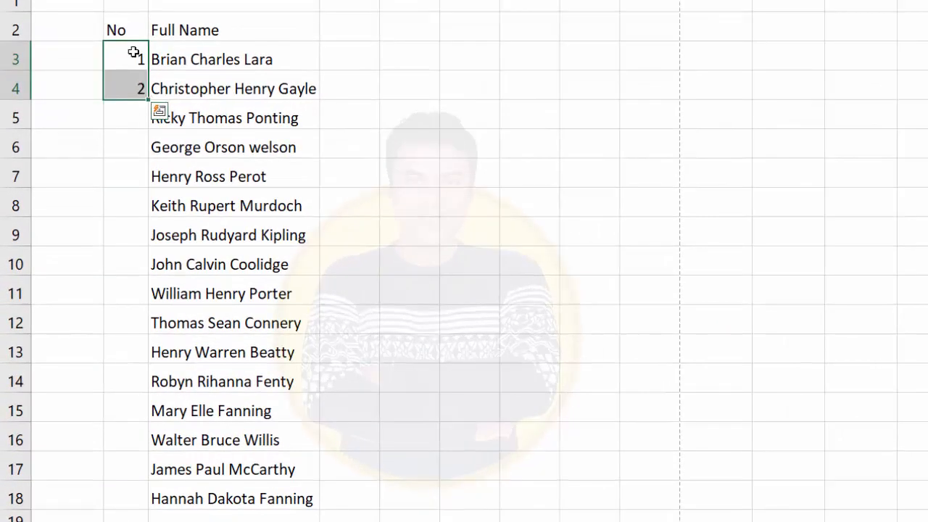
{"action": "left_click", "coordinate": [133, 57]}
{"action": "left_click", "coordinate": [131, 86]}
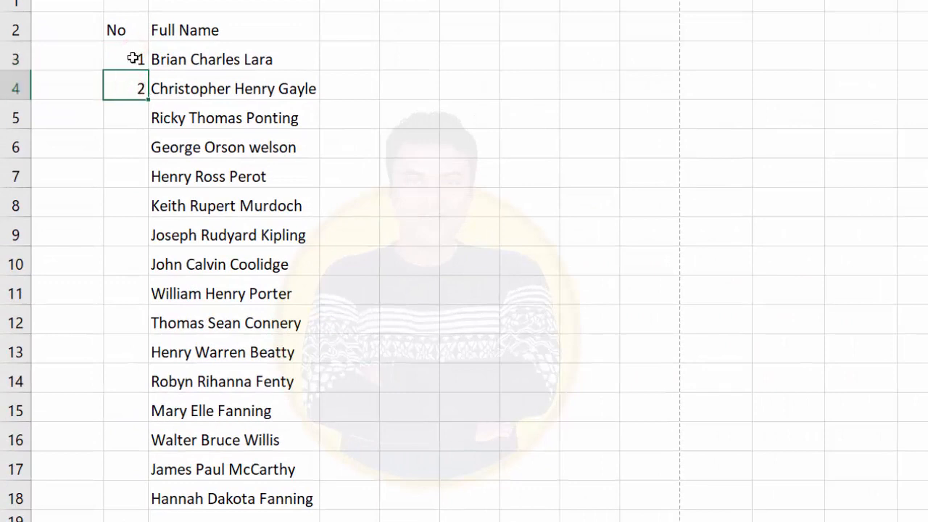
{"action": "left_click_drag", "start_coordinate": [131, 58], "coordinate": [141, 92]}
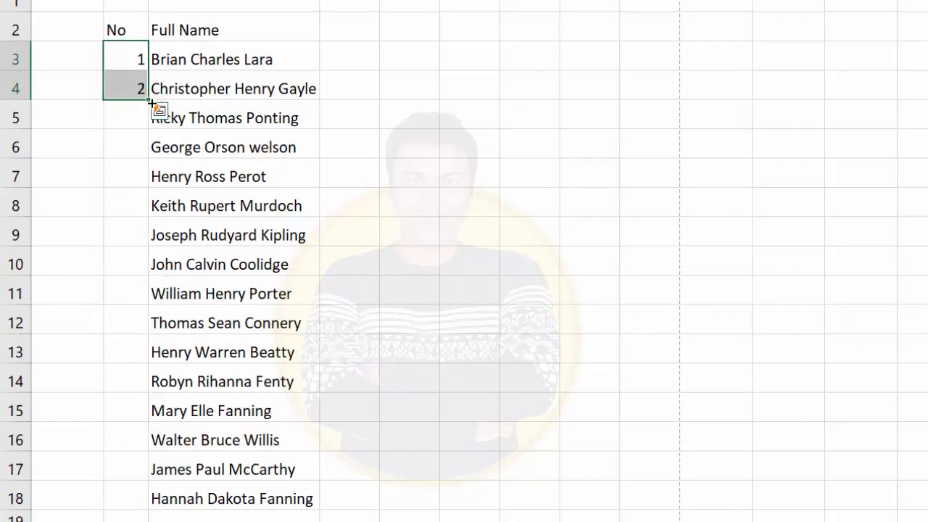
{"action": "double_click", "coordinate": [142, 92]}
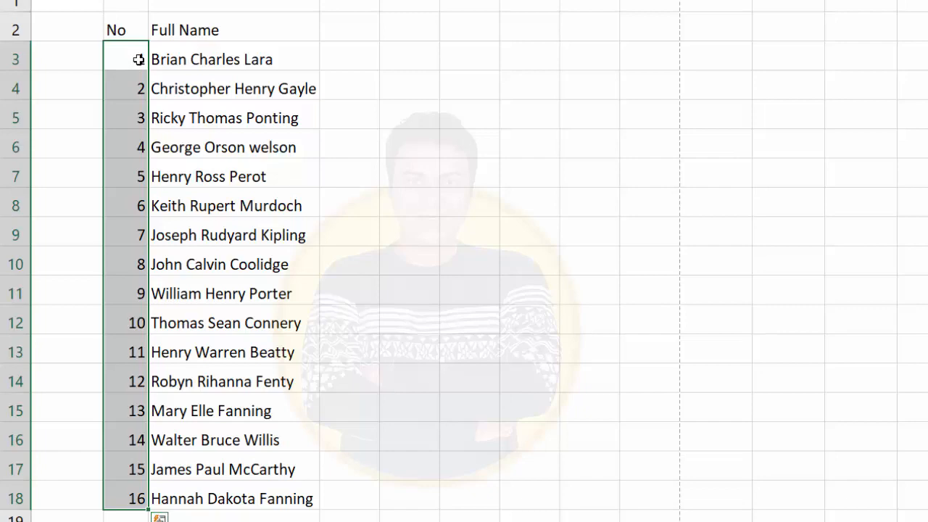
- Clear the filled numbers from the No column and enter the starting number 1 in B3
{"action": "key", "text": "Delete"}
{"action": "left_click", "coordinate": [138, 60]}
{"action": "type", "text": "1"}
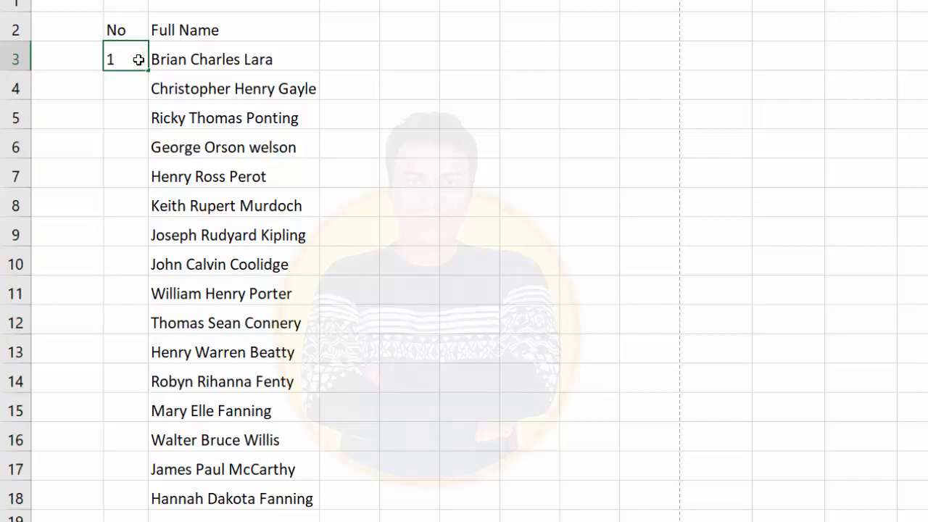
{"action": "key", "text": "Return"}
- Fill B3:B18 with a linear column series using step value 1 and stop value 16
{"action": "left_click_drag", "start_coordinate": [138, 59], "coordinate": [139, 499]}
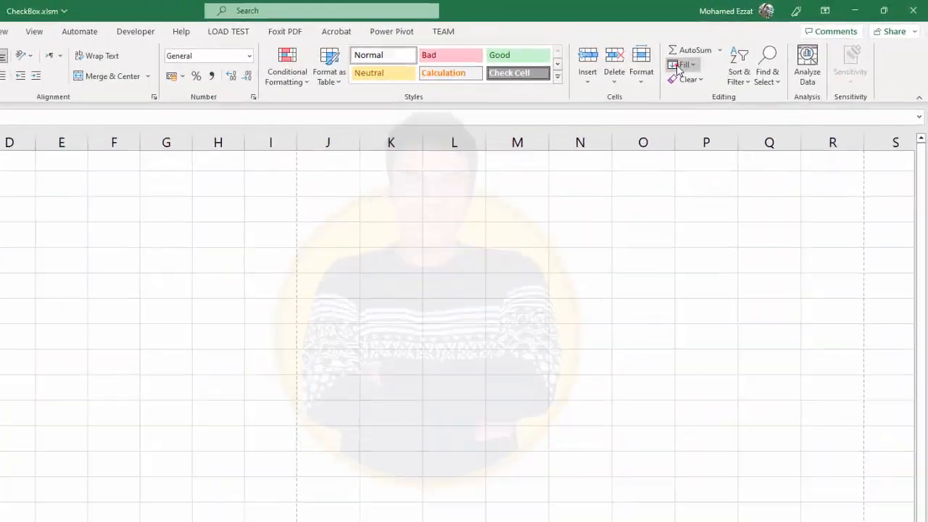
{"action": "left_click", "coordinate": [755, 43]}
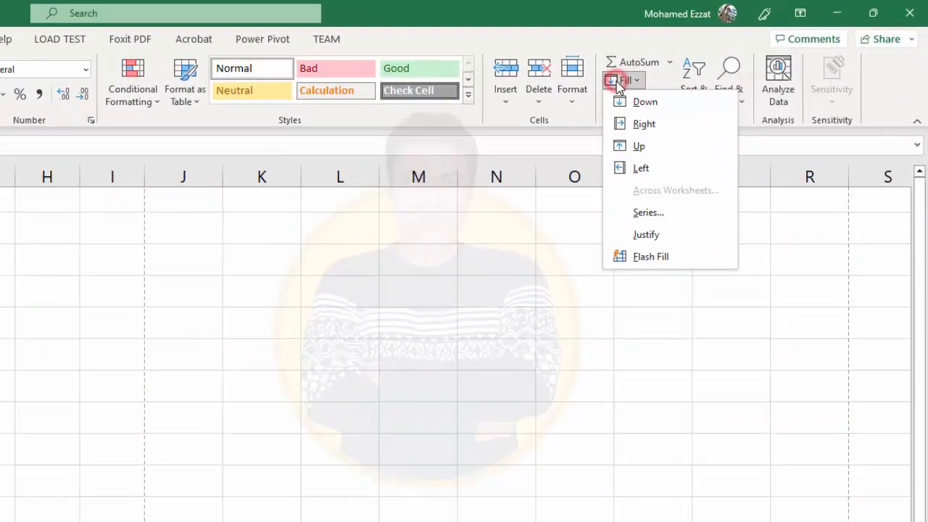
{"action": "left_click", "coordinate": [662, 215]}
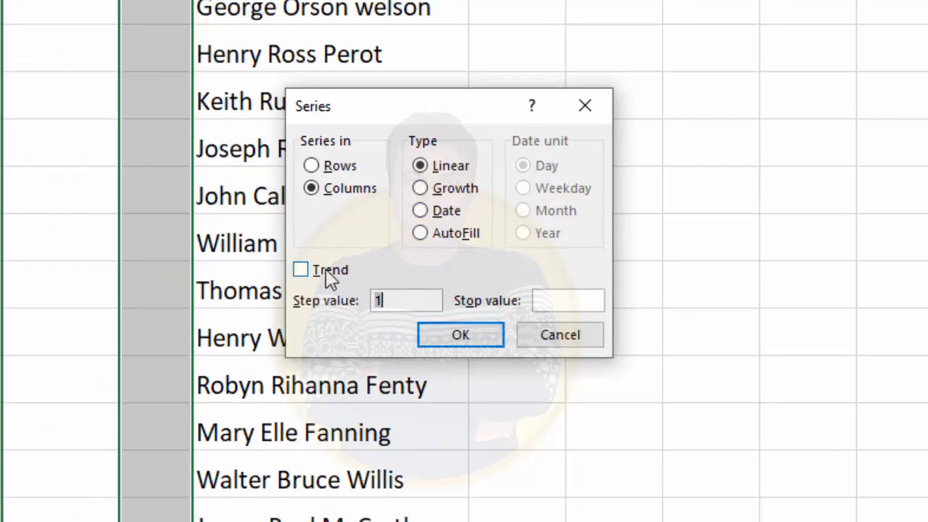
{"action": "left_click", "coordinate": [562, 304]}
{"action": "type", "text": "16"}
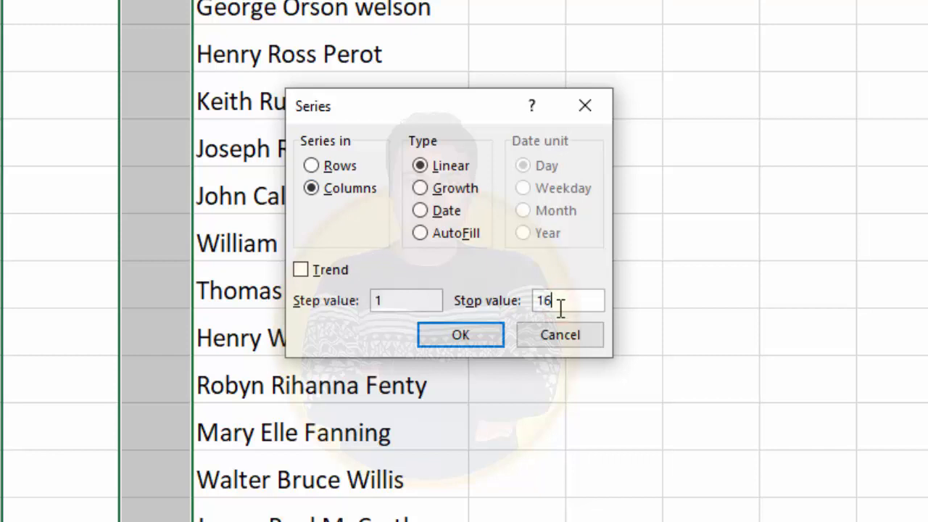
{"action": "key", "text": "Return"}
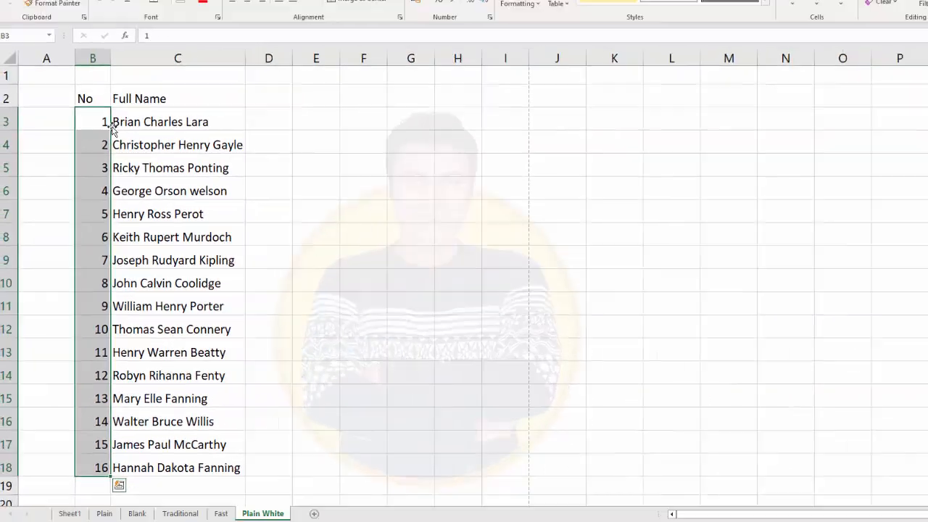
- Clear the numbers from B3:B18 and enter the formula =ROW() in B3
{"action": "key", "text": "Delete"}
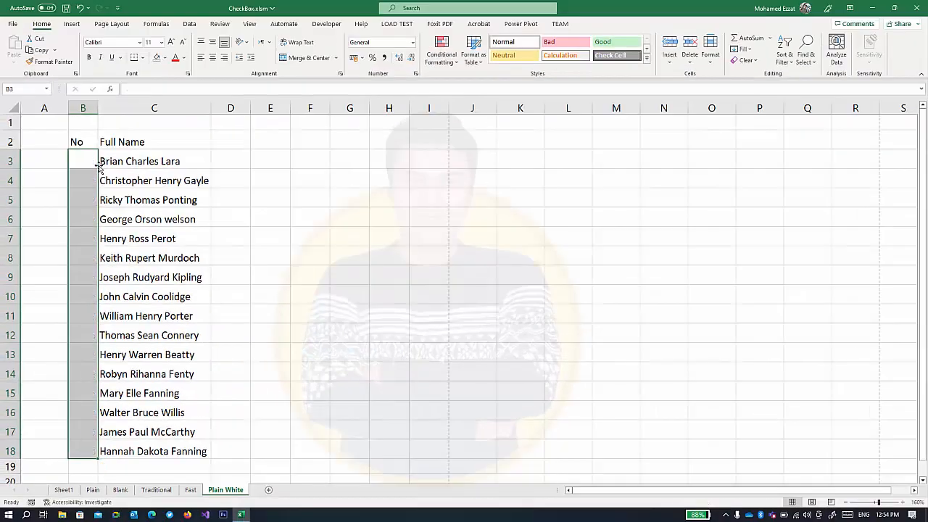
{"action": "left_click", "coordinate": [75, 160]}
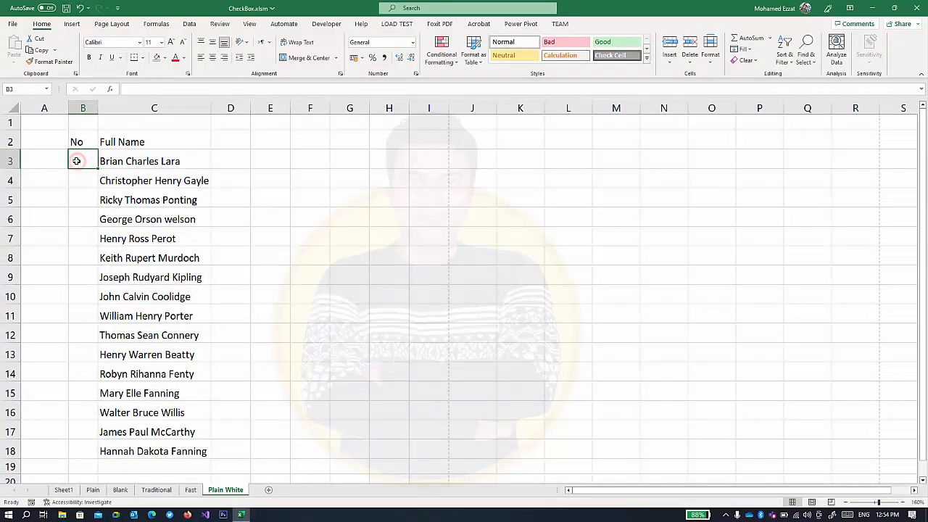
{"action": "type", "text": "=row"}
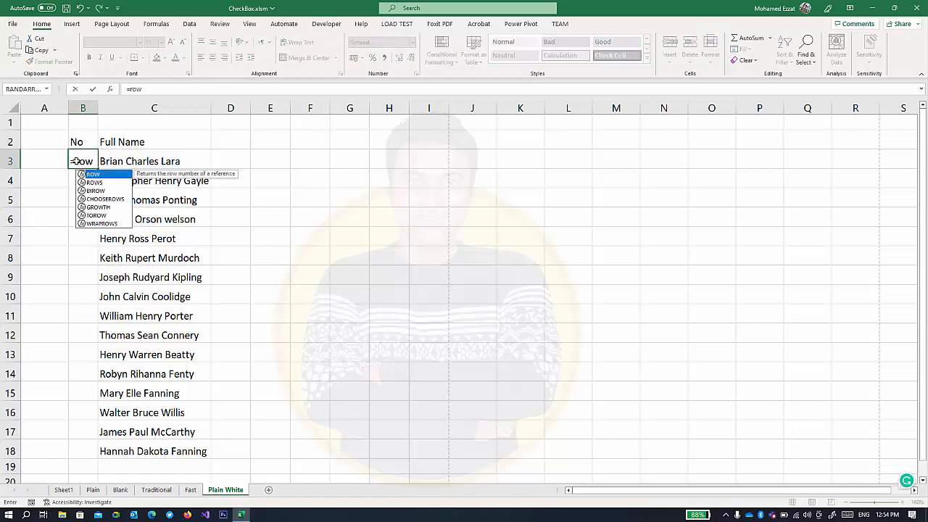
{"action": "type", "text": "("}
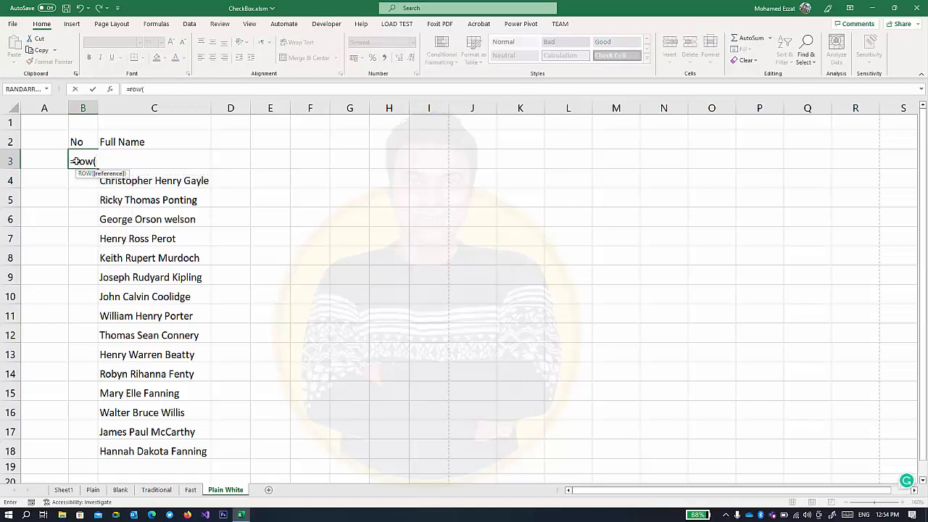
{"action": "type", "text": ")"}
{"action": "key", "text": "Return"}
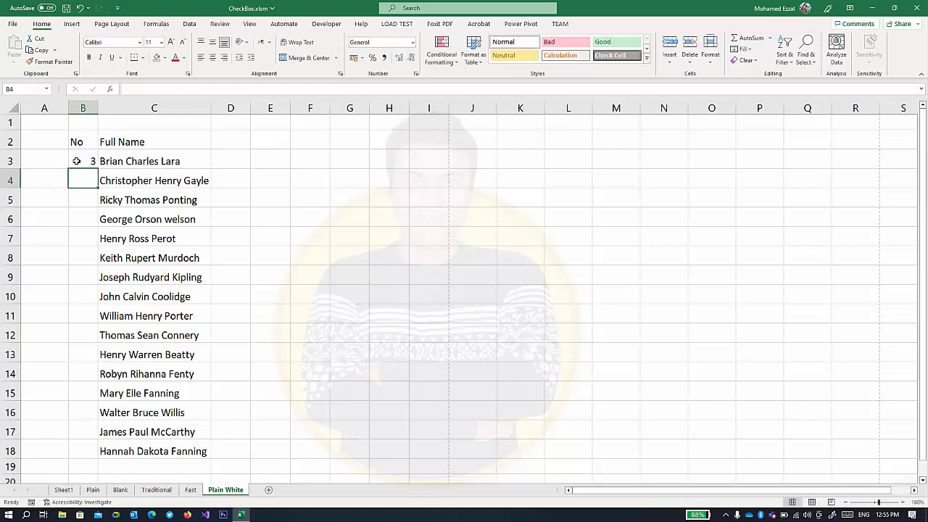
- Change the formula in B3 to =ROW()-2 and fill it down alongside all the names
{"action": "left_click", "coordinate": [77, 159]}
{"action": "left_click", "coordinate": [14, 161]}
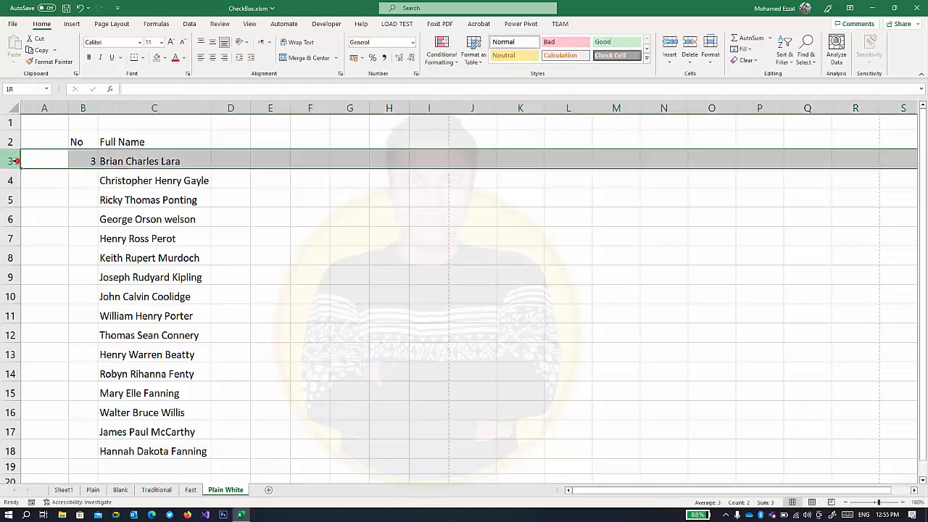
{"action": "left_click", "coordinate": [84, 163]}
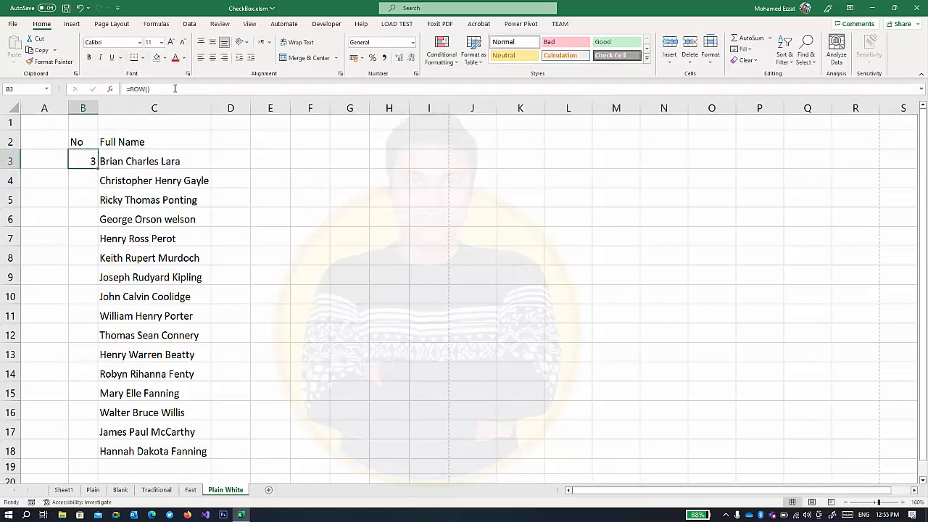
{"action": "key", "text": "Down"}
{"action": "left_click", "coordinate": [86, 161]}
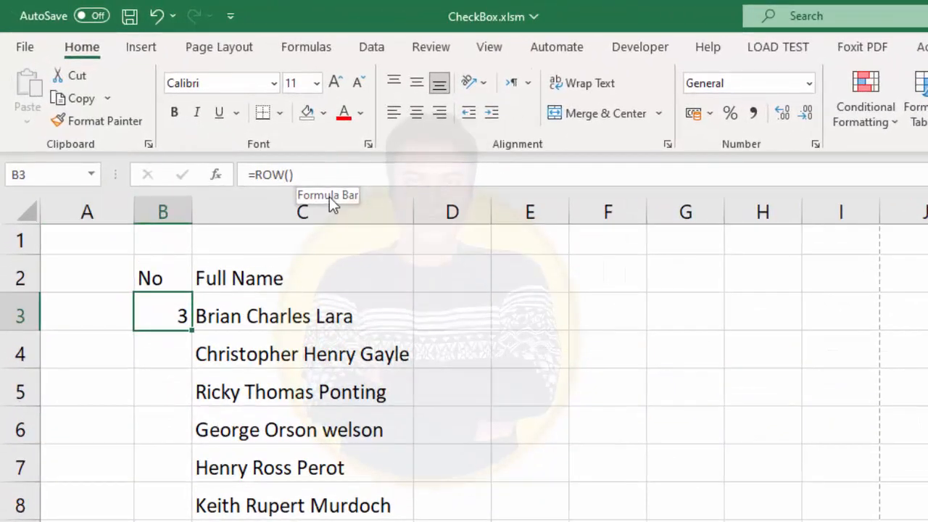
{"action": "left_click", "coordinate": [303, 159]}
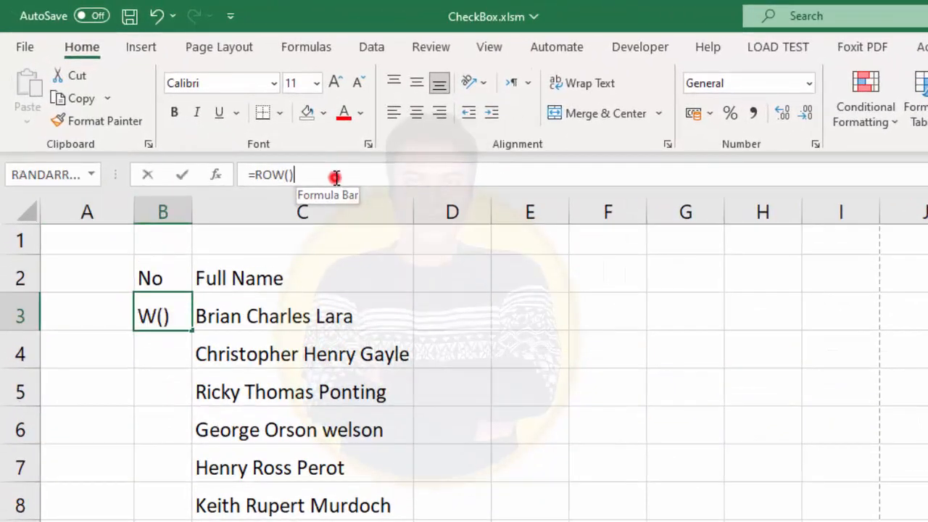
{"action": "type", "text": "-2"}
{"action": "key", "text": "Return"}
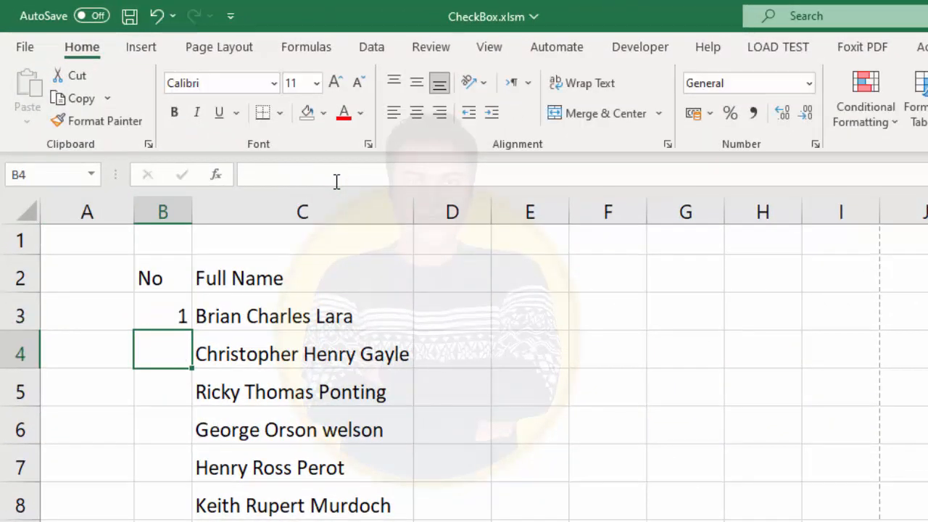
{"action": "left_click", "coordinate": [165, 313]}
{"action": "double_click", "coordinate": [194, 332]}
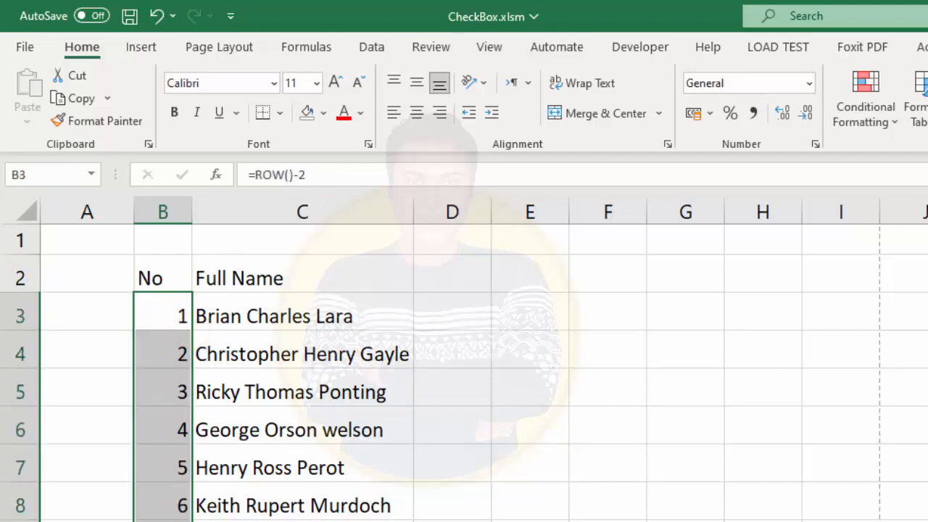
- Clear the ROW()-2 formulas from the No column, from B3 down to the last numbered row
{"action": "left_click", "coordinate": [162, 315]}
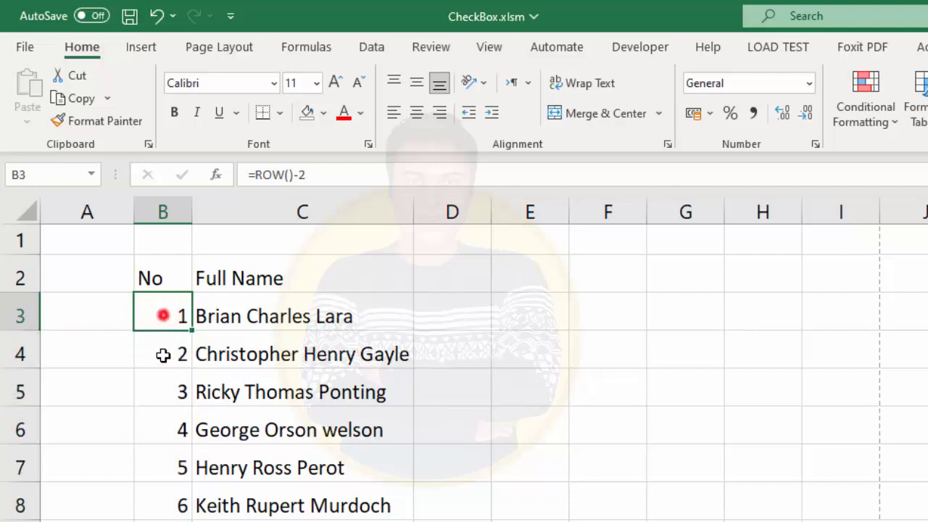
{"action": "key", "text": "ctrl+shift+Down"}
{"action": "key", "text": "Delete"}
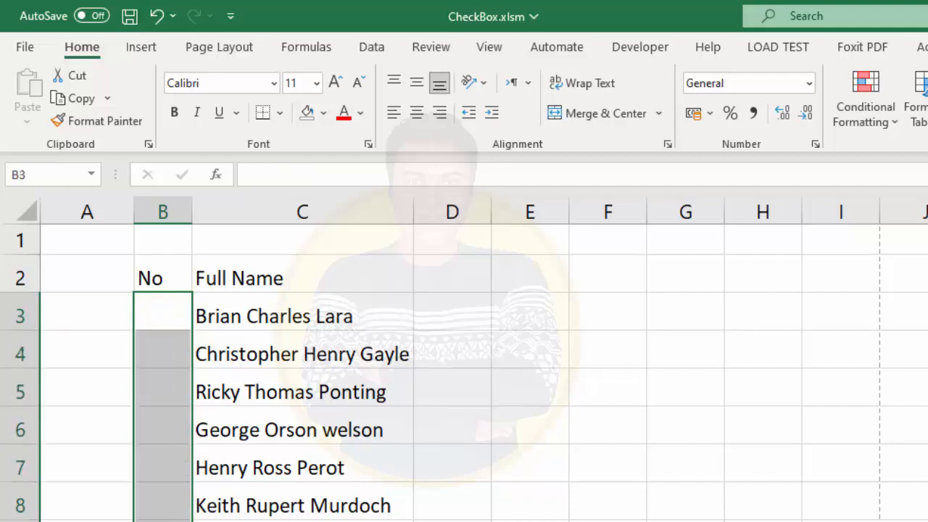
- Enter the formula =ROW(B1) in B3 and fill it down to B18
{"action": "left_click", "coordinate": [182, 314]}
{"action": "type", "text": "="}
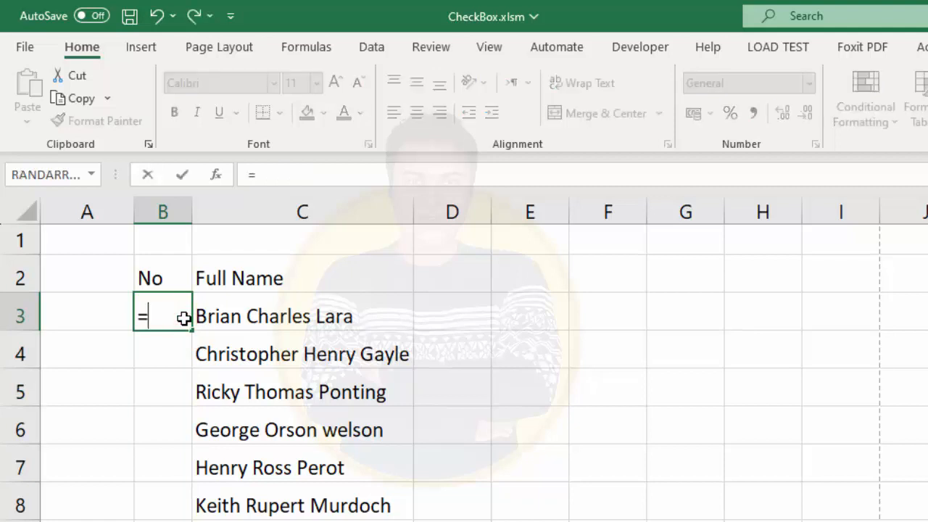
{"action": "type", "text": "row("}
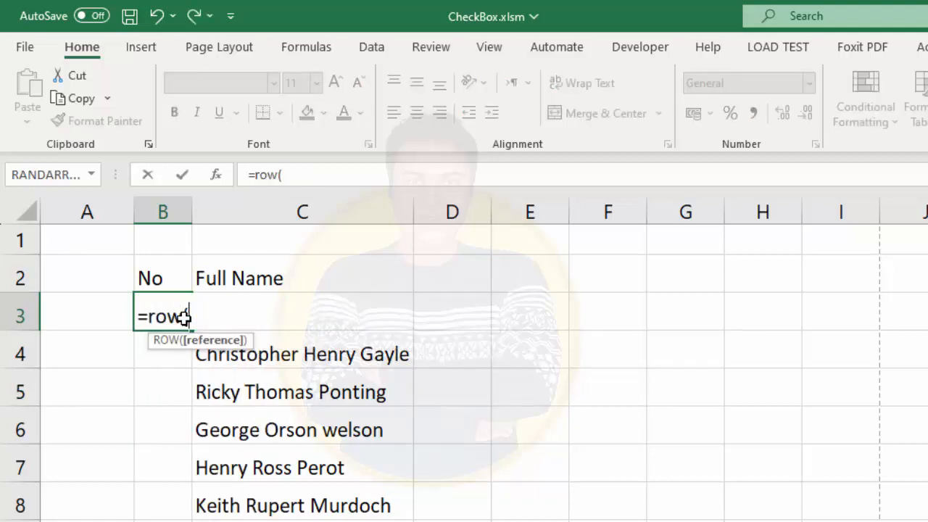
{"action": "left_click", "coordinate": [164, 246]}
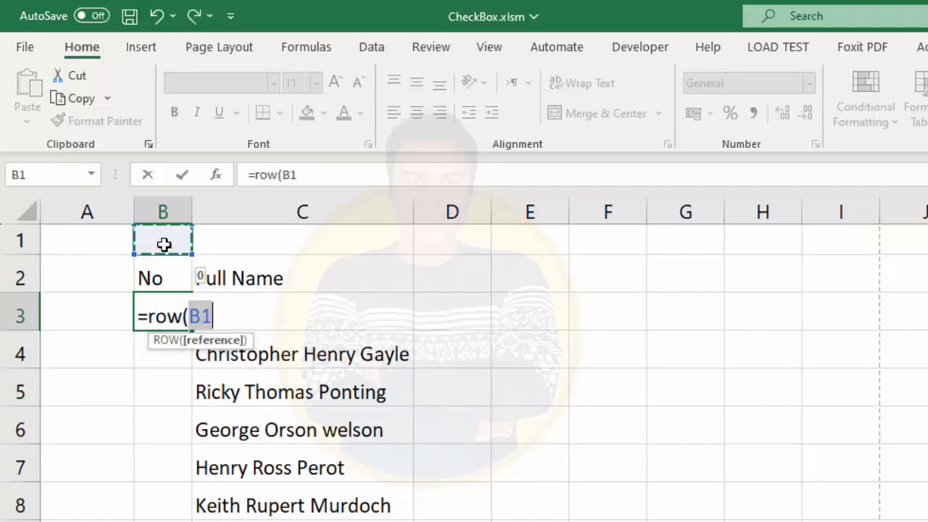
{"action": "key", "text": "Return"}
{"action": "left_click", "coordinate": [181, 308]}
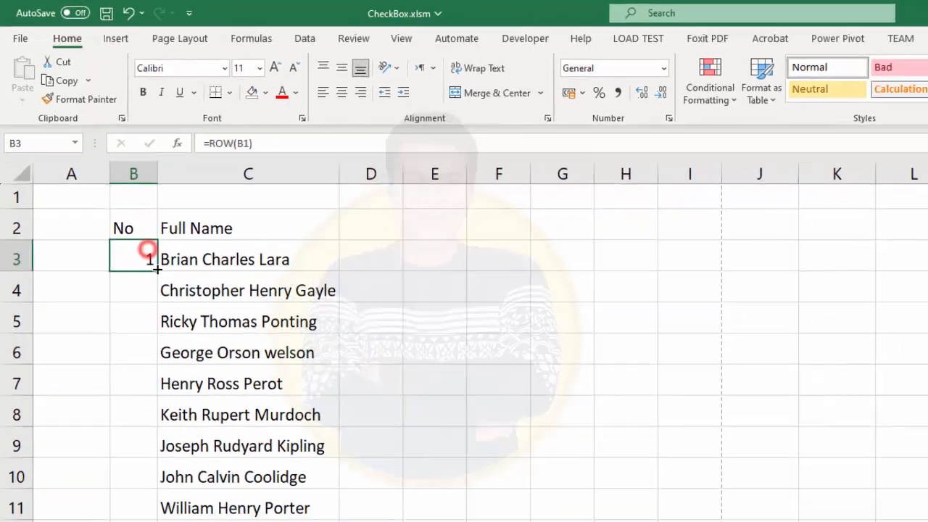
{"action": "double_click", "coordinate": [192, 330]}
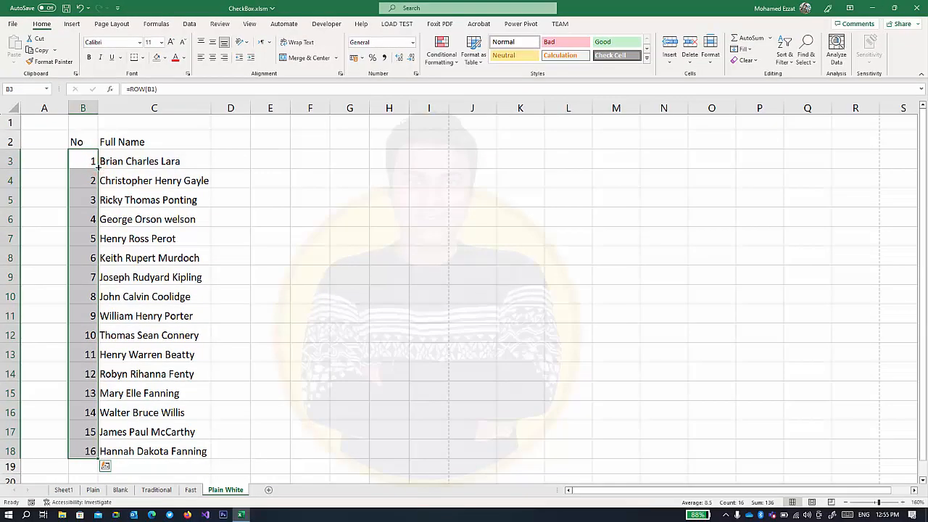
- Clear the ROW(B1) formulas from B3:B18 and enter the formula =SEQUENCE(16) in B3
{"action": "left_click_drag", "start_coordinate": [92, 161], "coordinate": [81, 441]}
{"action": "key", "text": "Delete"}
{"action": "left_click", "coordinate": [90, 162]}
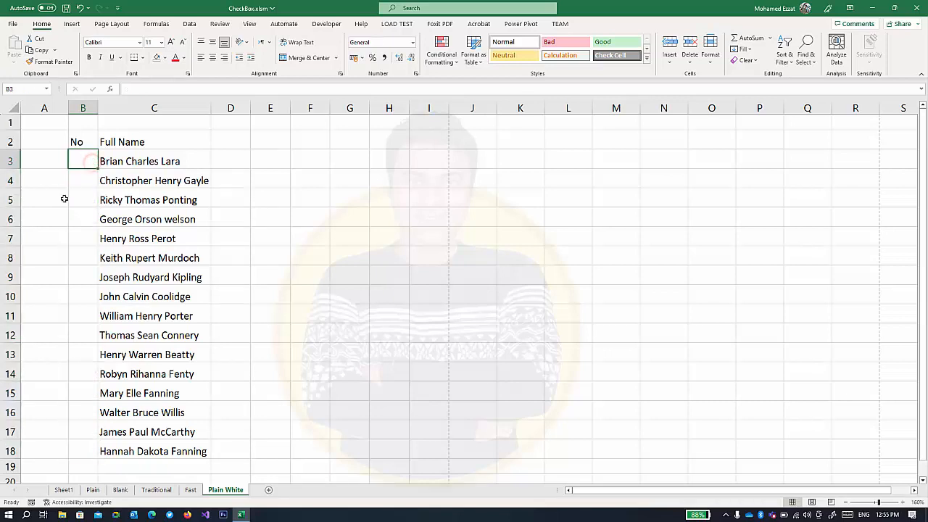
{"action": "type", "text": "=seq"}
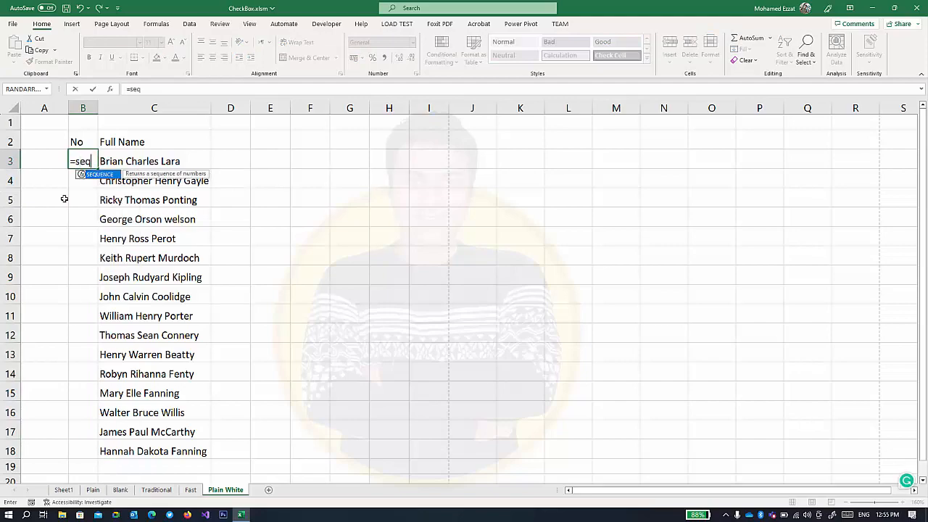
{"action": "key", "text": "Tab"}
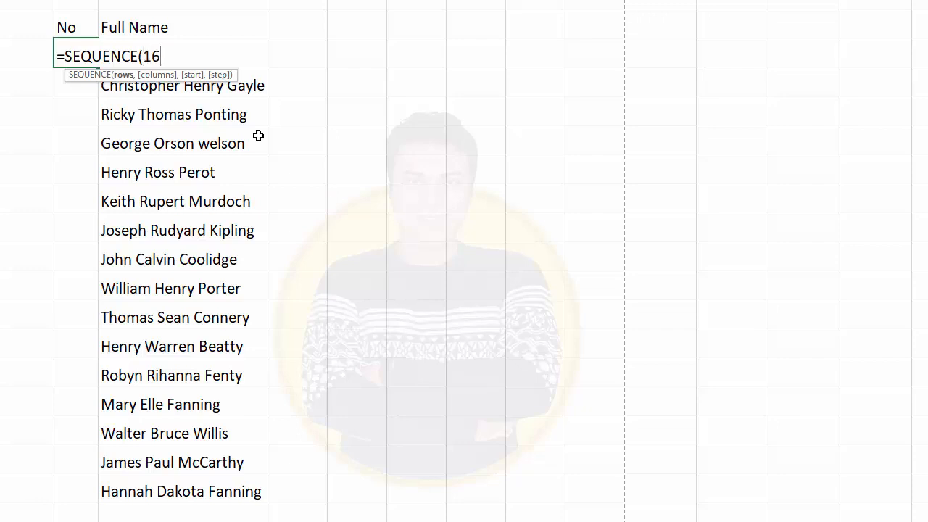
{"action": "key", "text": "Return"}
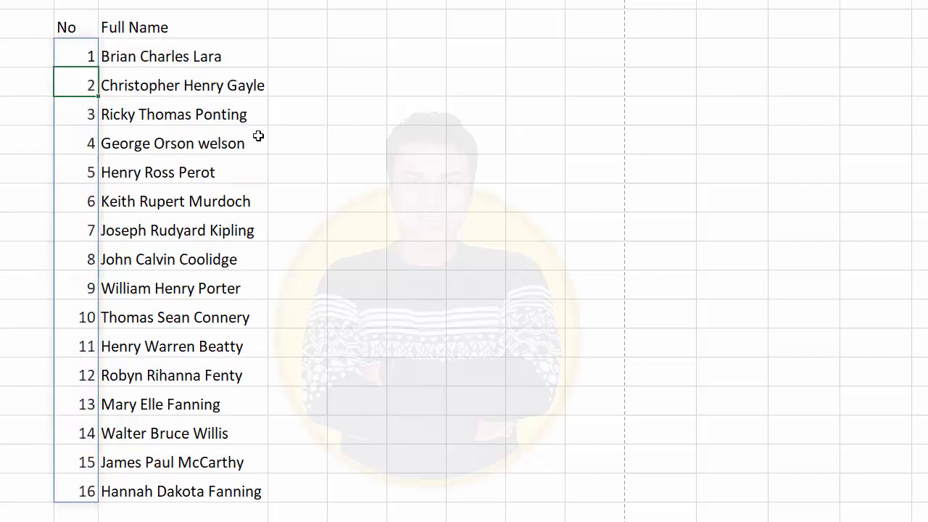
{"action": "left_click_drag", "start_coordinate": [73, 55], "coordinate": [79, 487]}
{"action": "left_click", "coordinate": [85, 48]}
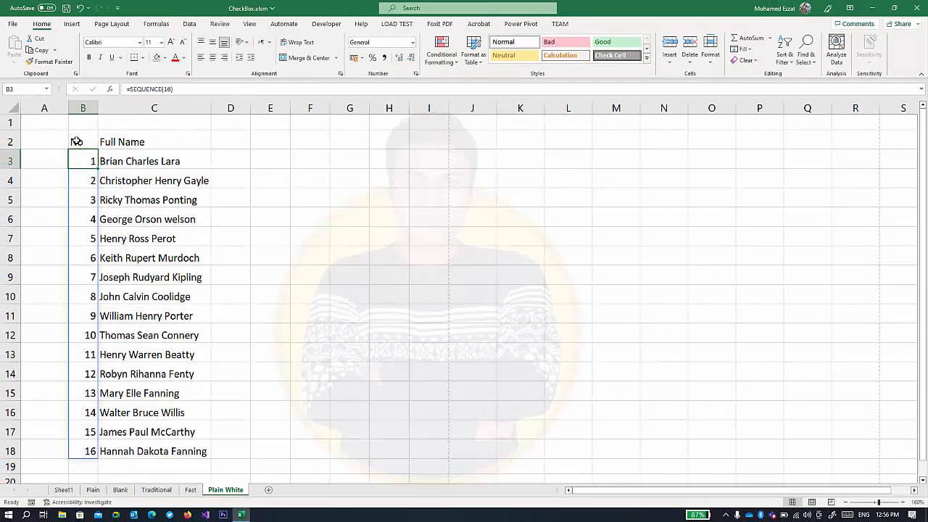
- Try formatting B2:C18 as a table using the blue light style with a solid header row
{"action": "left_click_drag", "start_coordinate": [76, 142], "coordinate": [207, 450]}
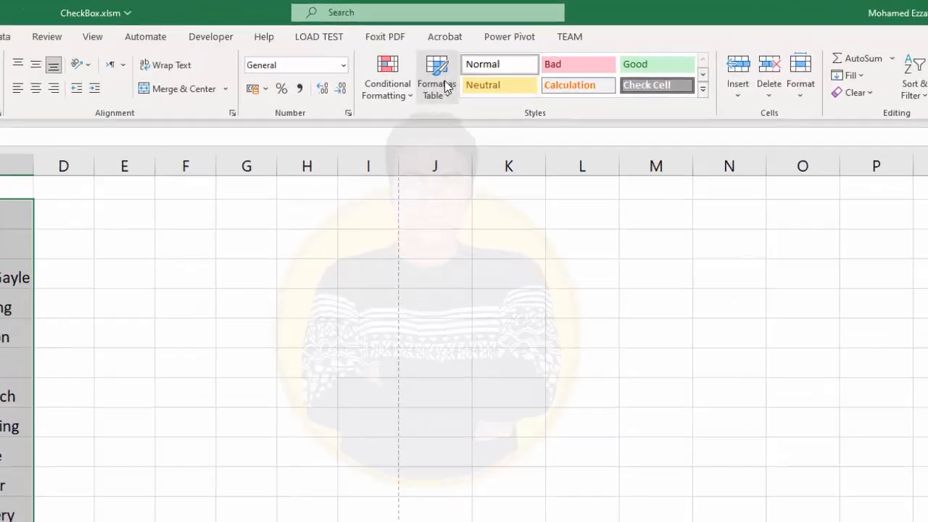
{"action": "left_click", "coordinate": [476, 53]}
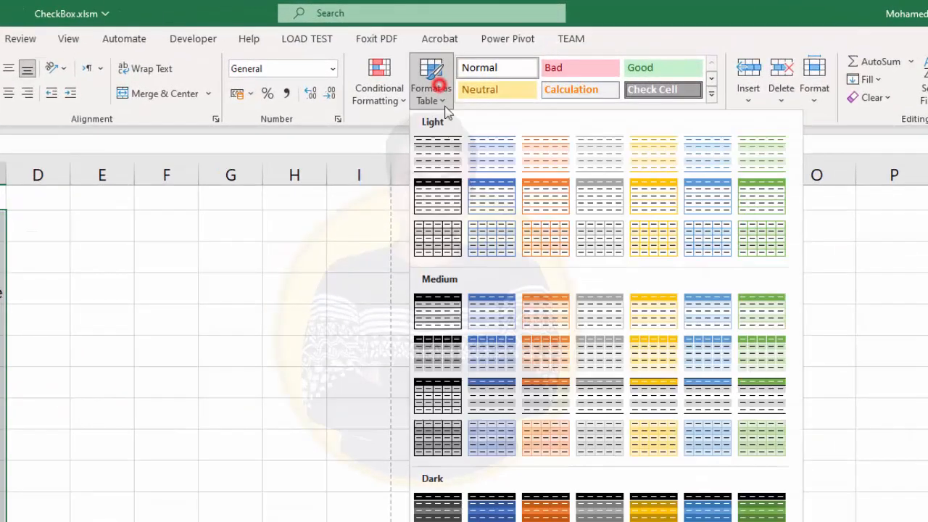
{"action": "left_click", "coordinate": [486, 209]}
{"action": "left_click", "coordinate": [100, 470]}
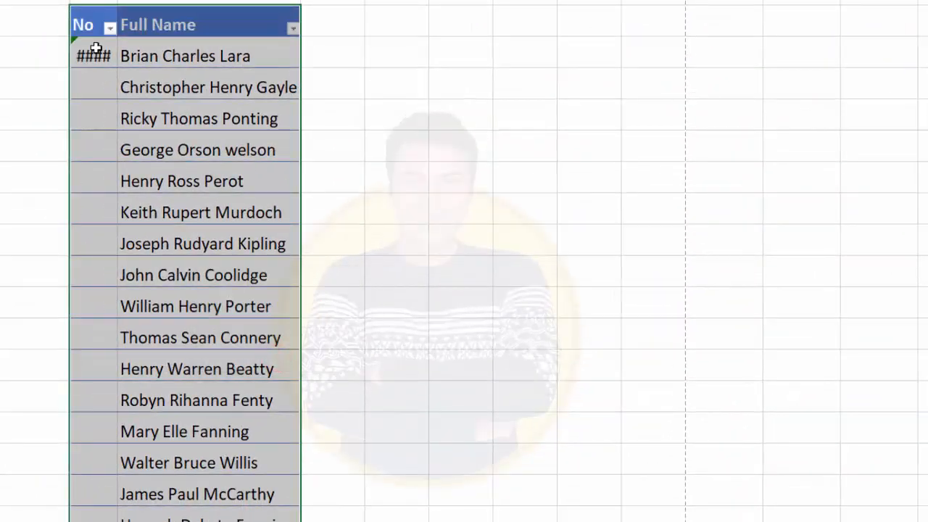
{"action": "left_click", "coordinate": [93, 54]}
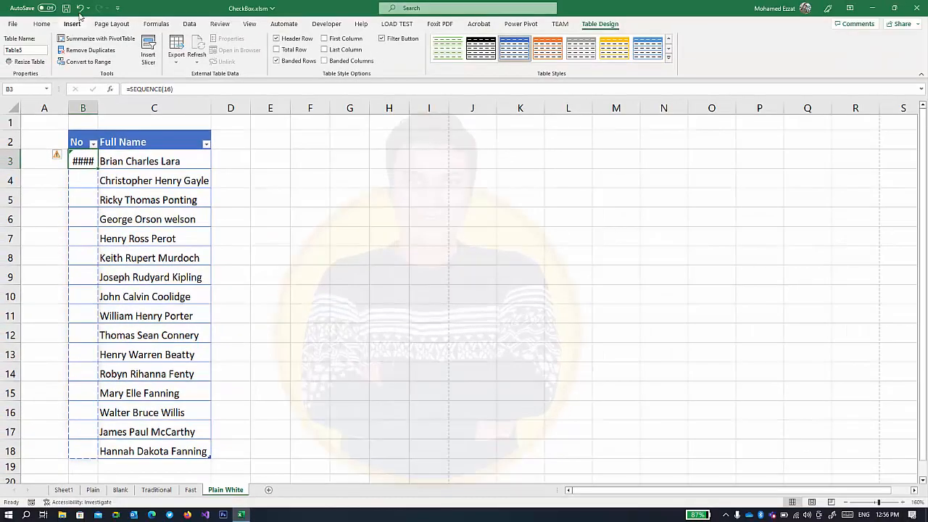
- Undo the table formatting and clear the SEQUENCE numbers from B3:B18
{"action": "left_click", "coordinate": [80, 9]}
{"action": "left_click", "coordinate": [90, 164]}
{"action": "left_click_drag", "start_coordinate": [90, 164], "coordinate": [90, 454]}
{"action": "key", "text": "Delete"}
{"action": "key", "text": "Up"}
{"action": "key", "text": "Down"}
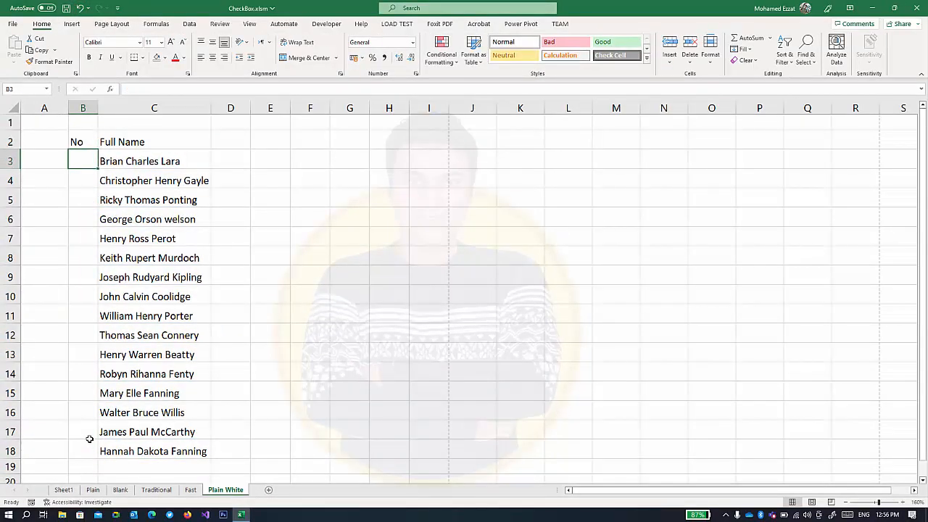
- Enter =ROW(B1) in B3 again and fill it down the No column to B18
{"action": "type", "text": "=row("}
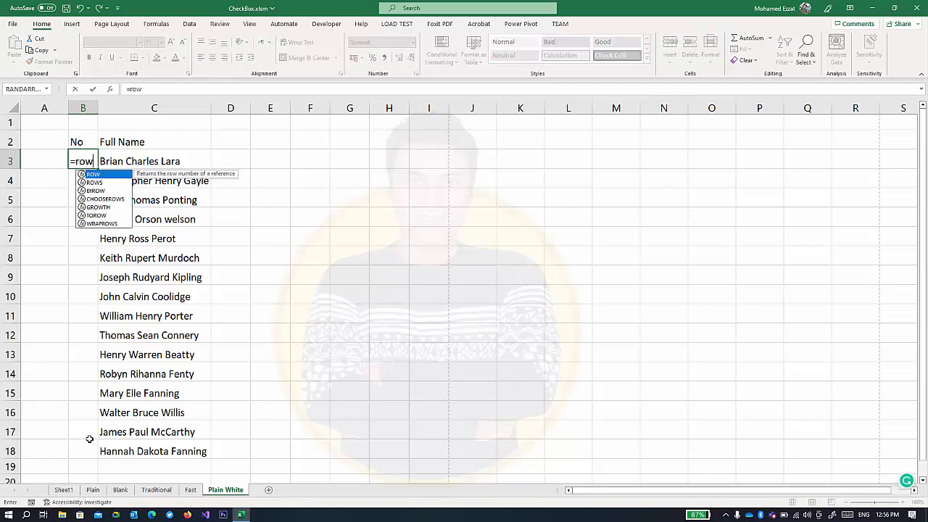
{"action": "left_click", "coordinate": [83, 127]}
{"action": "type", "text": ")"}
{"action": "key", "text": "Return"}
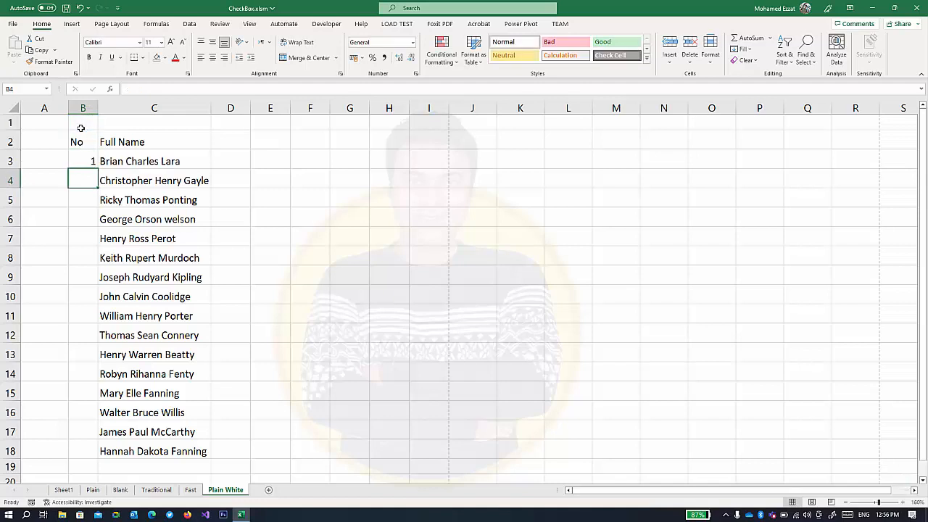
{"action": "left_click", "coordinate": [84, 160]}
{"action": "double_click", "coordinate": [97, 170]}
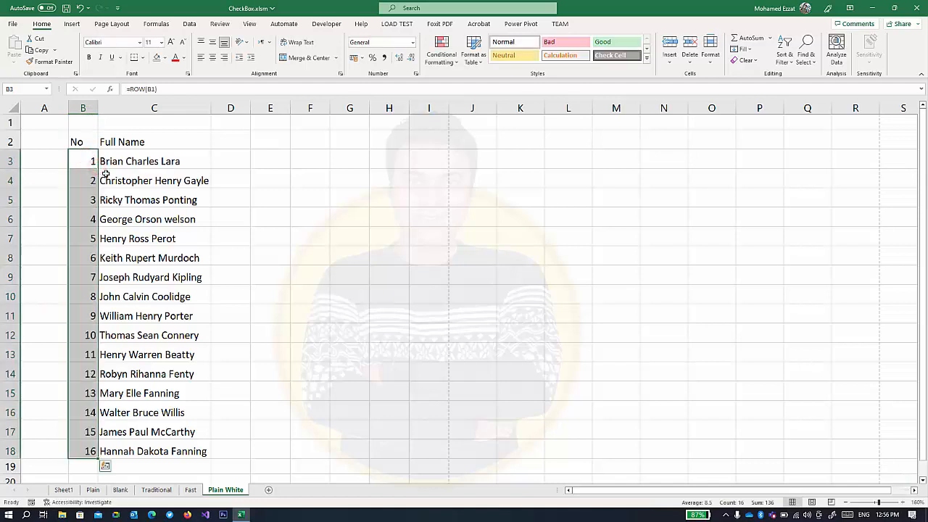
- Add the weekday headers Sun, Mon, Tue, Wed and Thu in D2:H2, beside the Full Name header
{"action": "left_click", "coordinate": [120, 143]}
{"action": "left_click", "coordinate": [222, 146]}
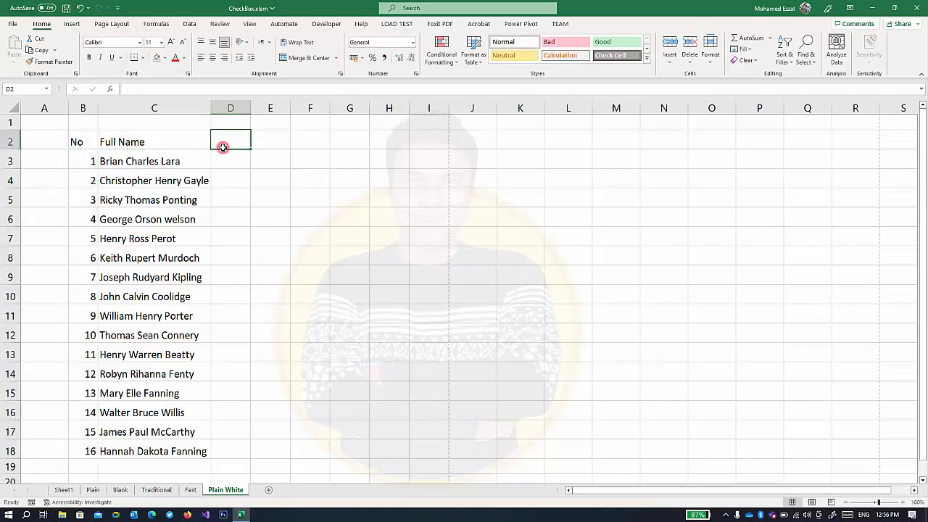
{"action": "type", "text": "S"}
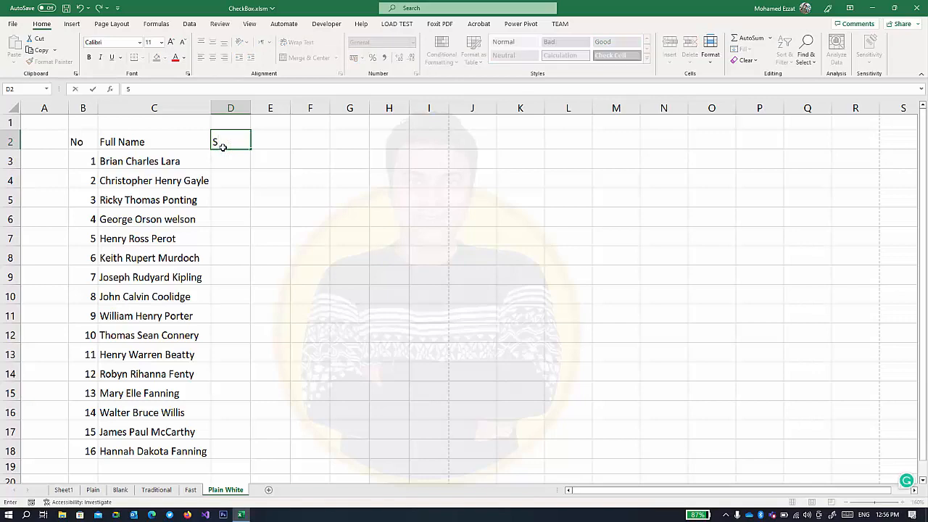
{"action": "type", "text": "un"}
{"action": "left_click", "coordinate": [268, 141]}
{"action": "type", "text": "M"}
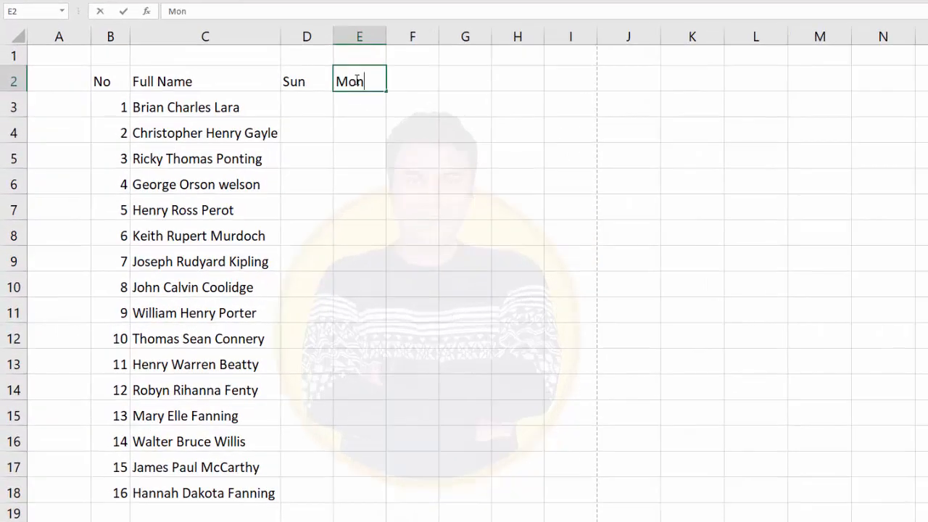
{"action": "type", "text": "on"}
{"action": "left_click", "coordinate": [424, 79]}
{"action": "left_click_drag", "start_coordinate": [294, 82], "coordinate": [544, 86]}
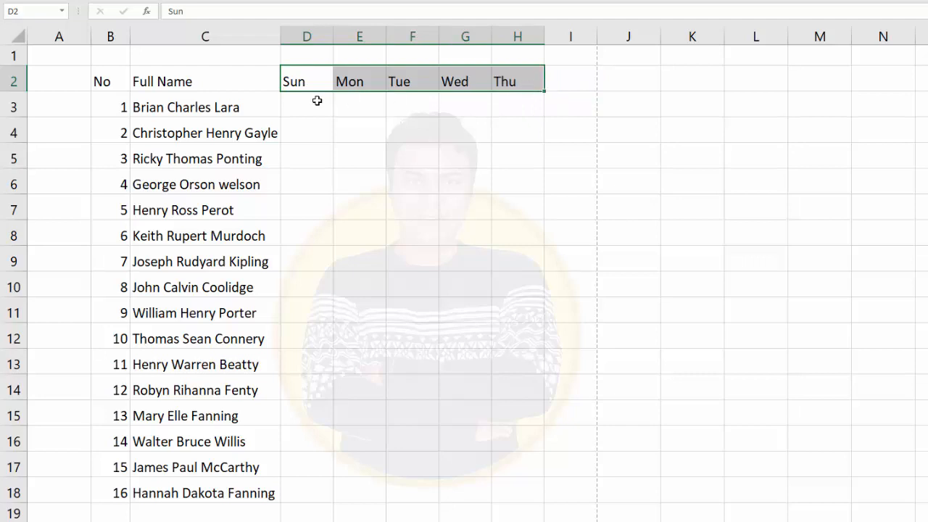
{"action": "left_click", "coordinate": [309, 80]}
{"action": "left_click", "coordinate": [363, 82]}
{"action": "left_click", "coordinate": [397, 81]}
{"action": "left_click", "coordinate": [451, 81]}
{"action": "left_click", "coordinate": [503, 81]}
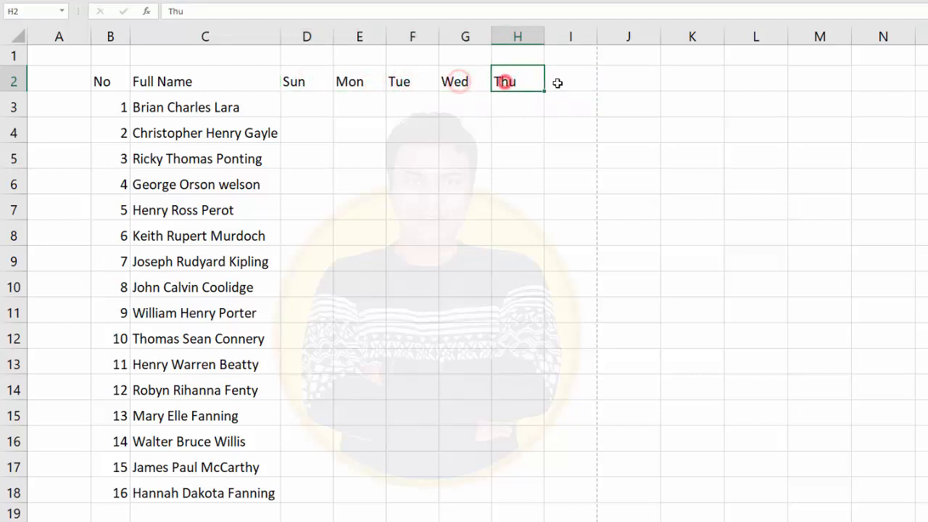
- Add a Total header in I2, after the Thu column
{"action": "left_click", "coordinate": [558, 83]}
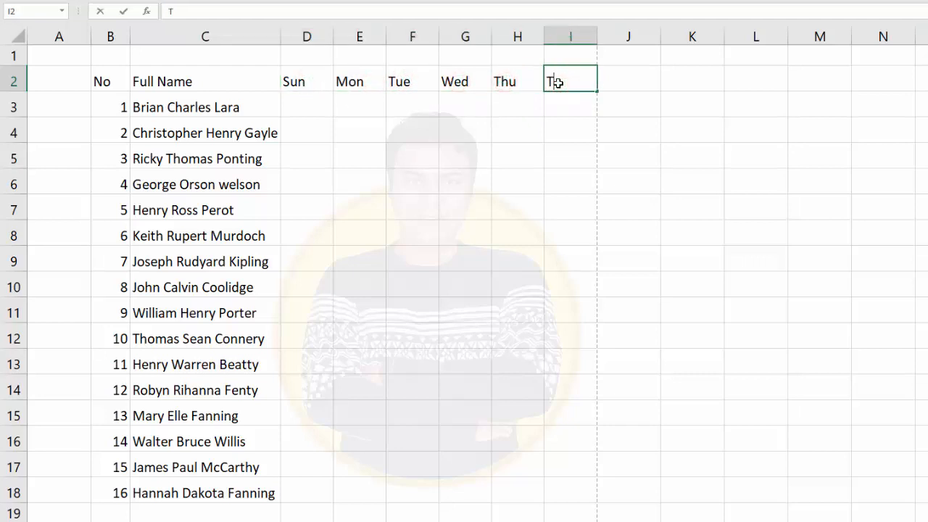
{"action": "type", "text": "Total"}
{"action": "key", "text": "Return"}
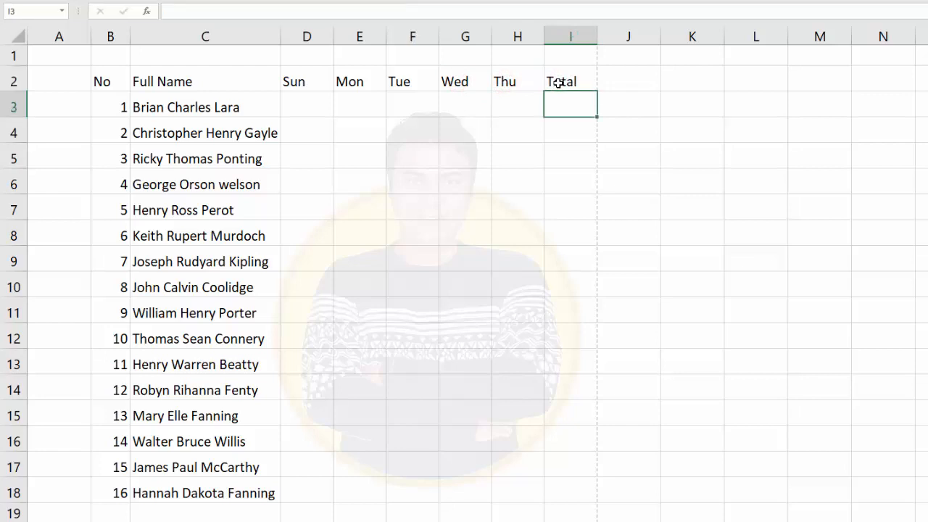
- Format B2:I18 as a table with headers, using the green light style with a solid header row
{"action": "left_click_drag", "start_coordinate": [110, 82], "coordinate": [564, 487]}
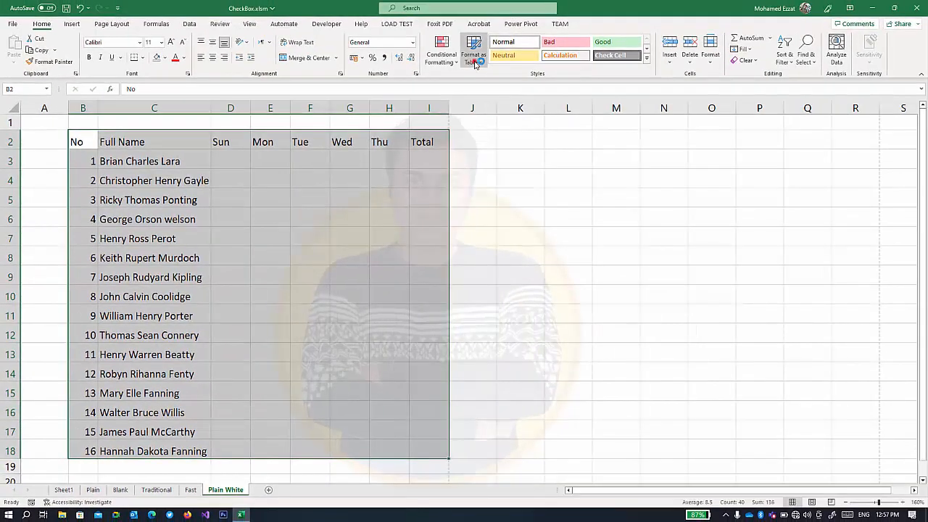
{"action": "left_click", "coordinate": [475, 58]}
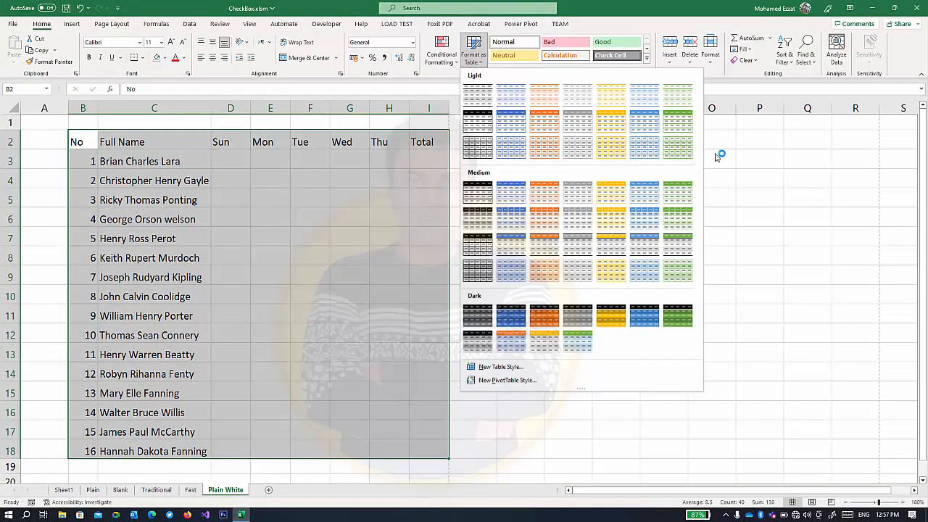
{"action": "left_click", "coordinate": [688, 125]}
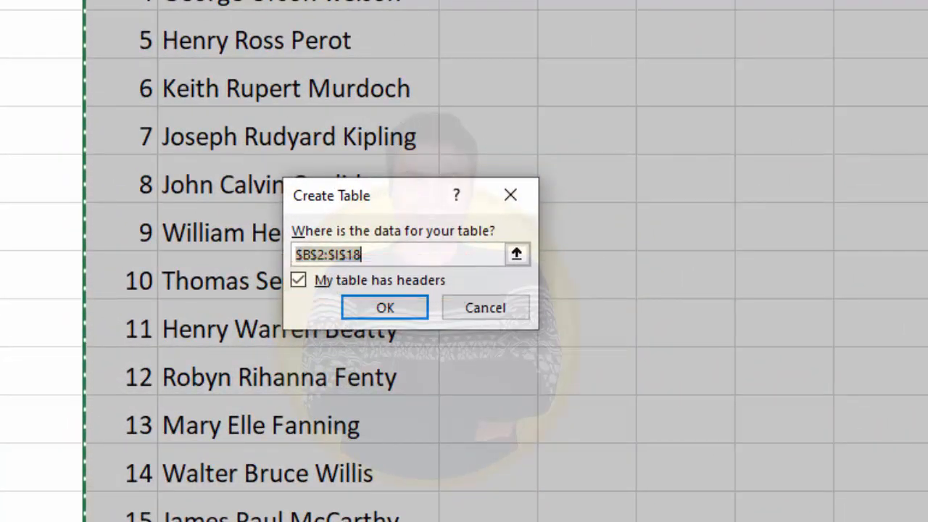
{"action": "left_click", "coordinate": [385, 309]}
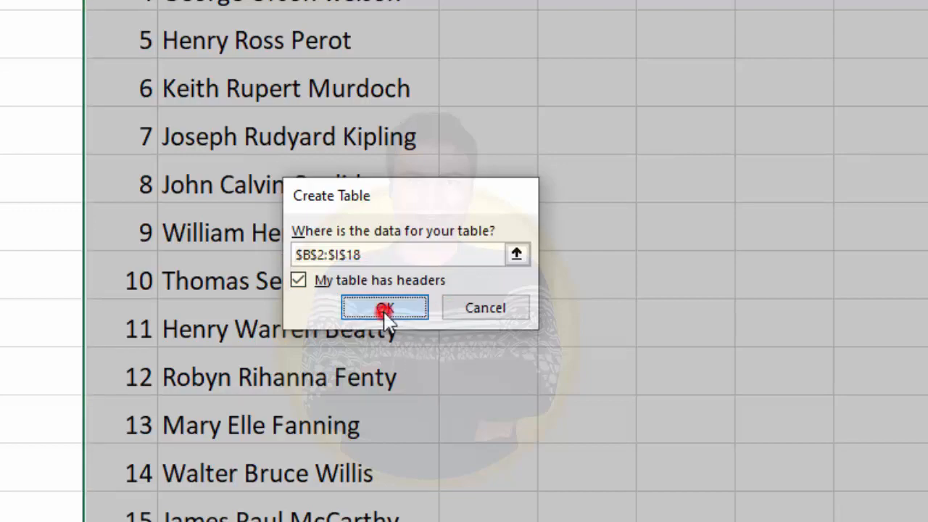
- Left-align the row numbers in B3:B18
{"action": "left_click", "coordinate": [104, 36]}
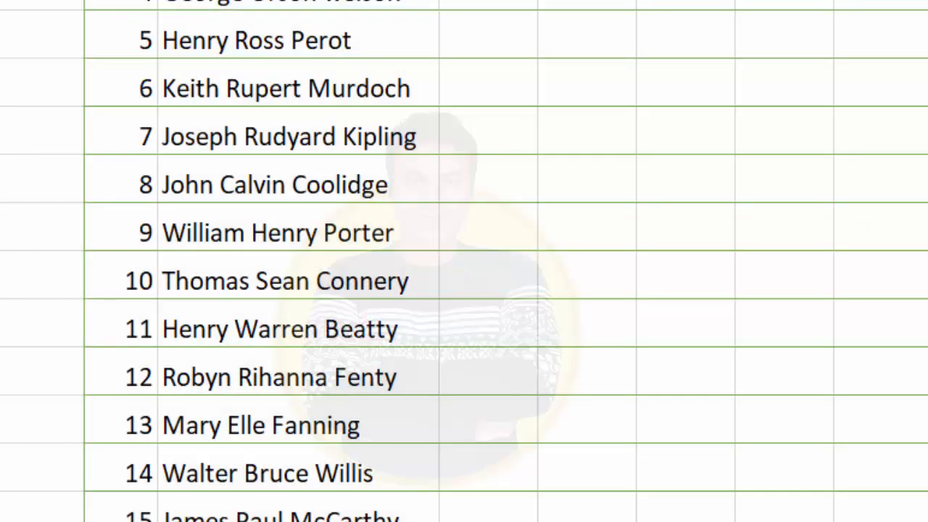
{"action": "left_click_drag", "start_coordinate": [103, 36], "coordinate": [90, 450]}
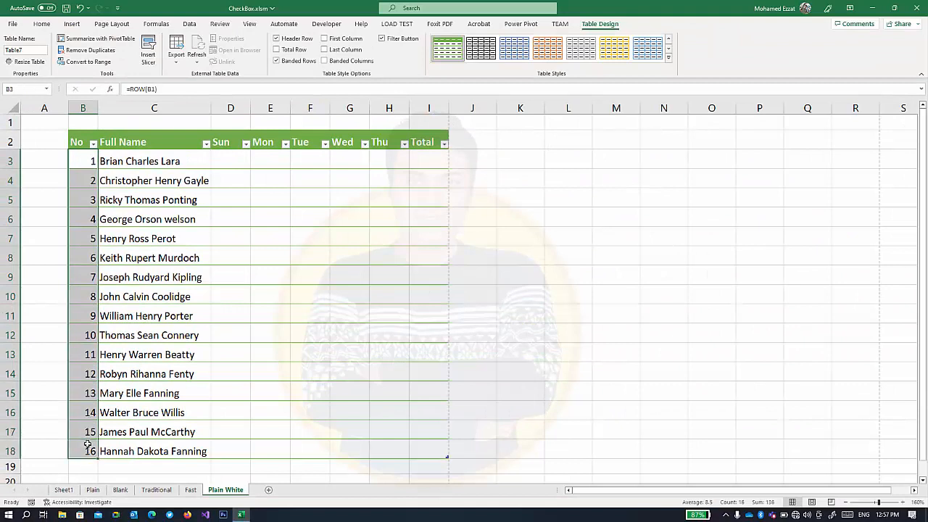
{"action": "left_click", "coordinate": [42, 24]}
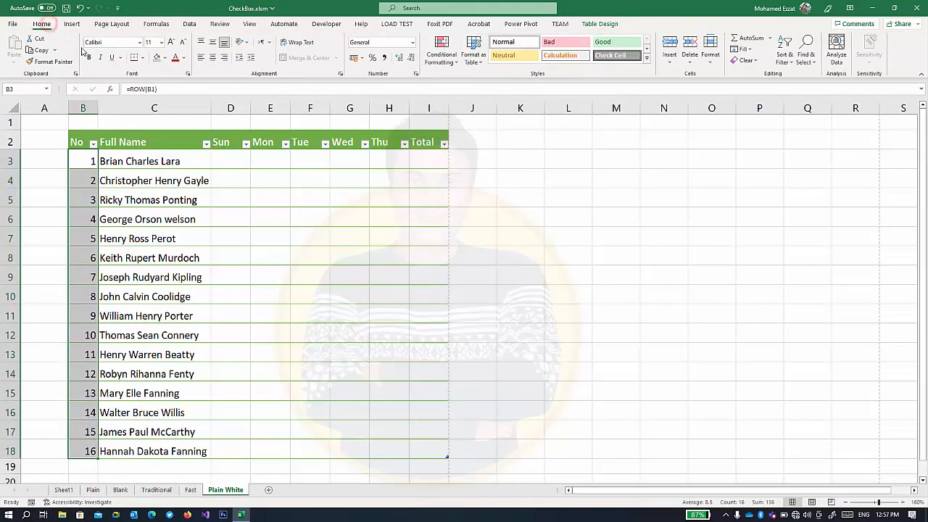
{"action": "left_click", "coordinate": [200, 57]}
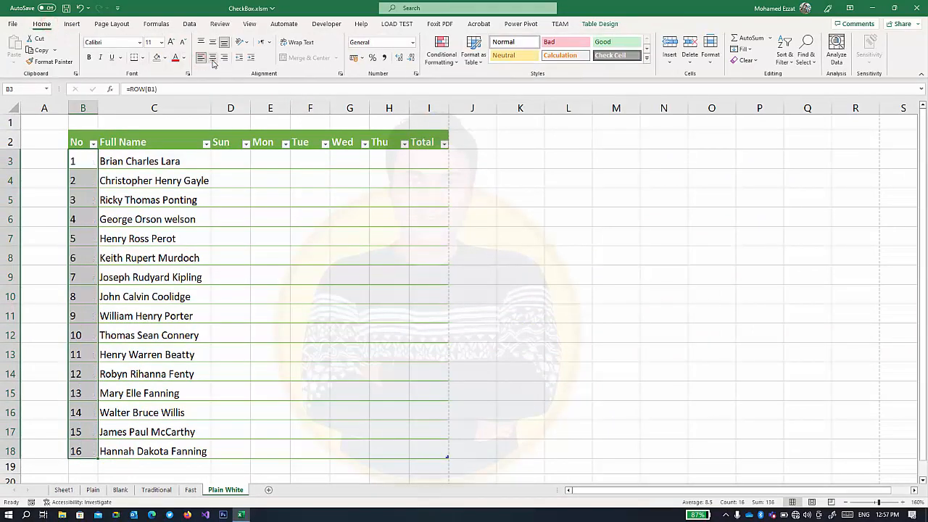
- Centre the weekday cells D3:H18 both horizontally and vertically
{"action": "left_click", "coordinate": [142, 161]}
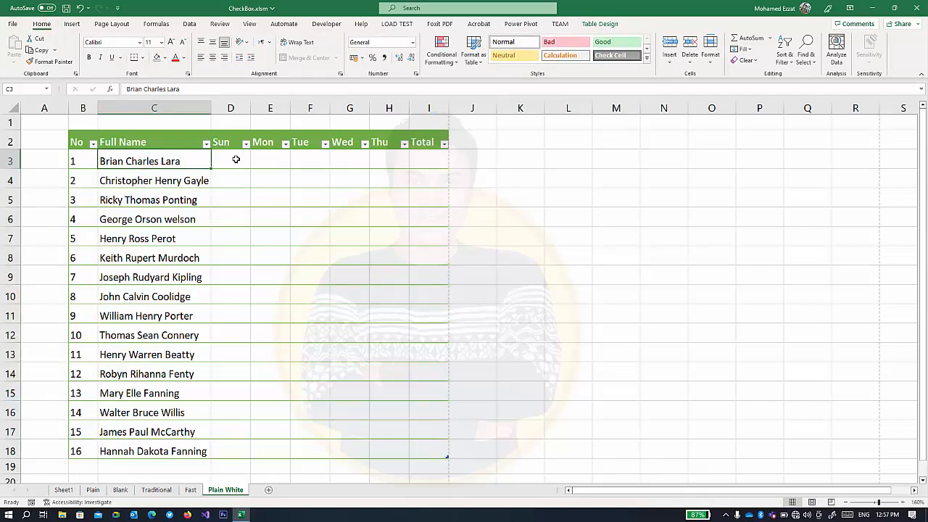
{"action": "left_click_drag", "start_coordinate": [236, 158], "coordinate": [399, 454]}
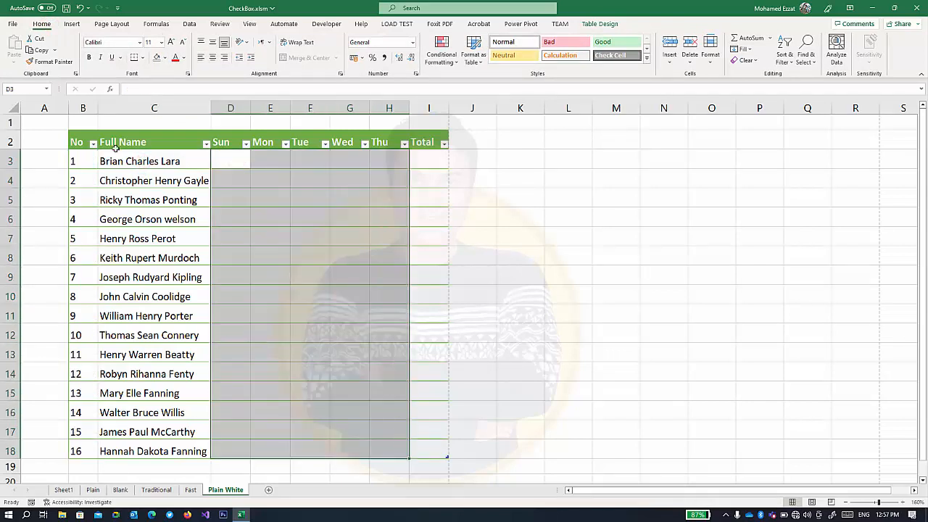
{"action": "left_click", "coordinate": [213, 58]}
{"action": "left_click", "coordinate": [213, 43]}
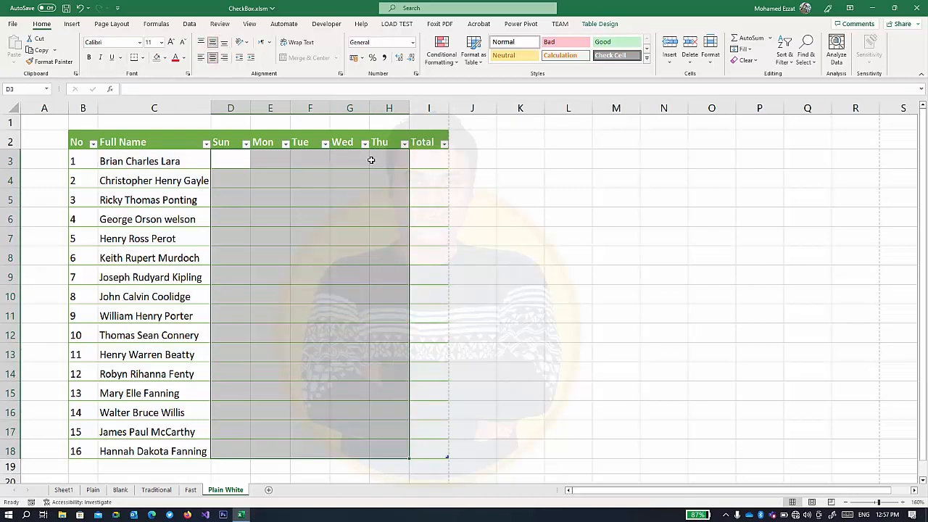
{"action": "left_click", "coordinate": [435, 159]}
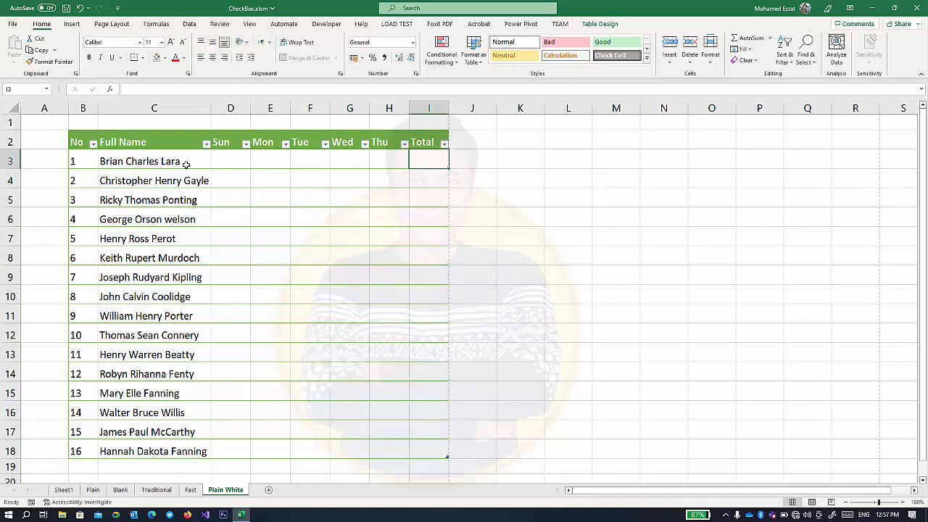
- Mark the first person's Sun, Mon and Tue cells (D3:F3) with "a"
{"action": "left_click_drag", "start_coordinate": [223, 161], "coordinate": [391, 157]}
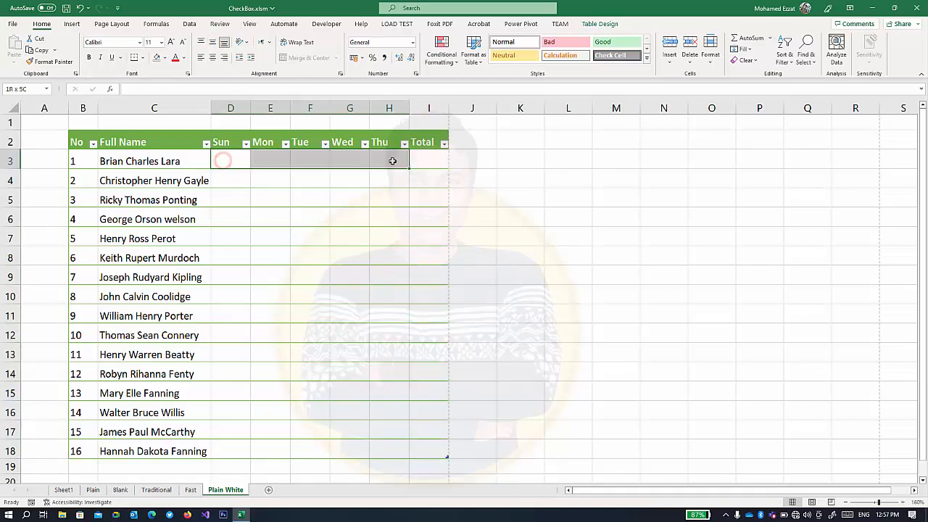
{"action": "left_click", "coordinate": [229, 167]}
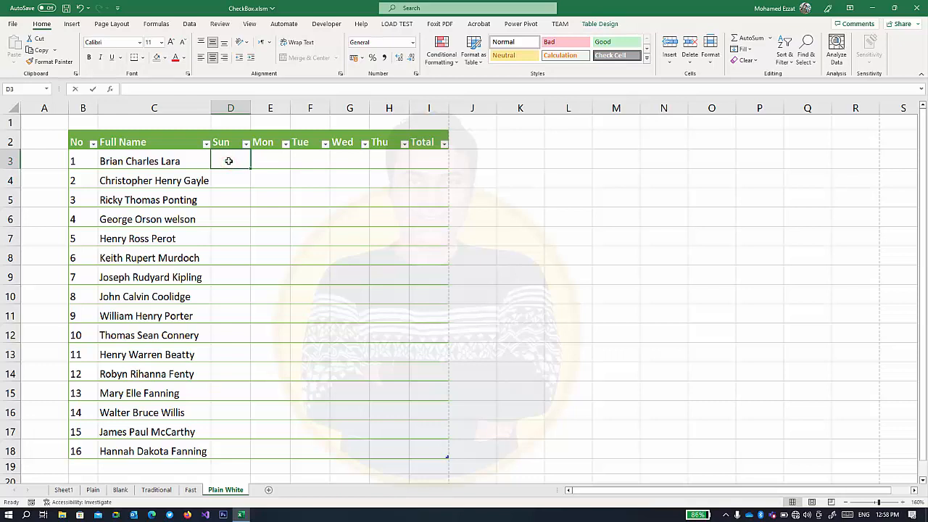
{"action": "type", "text": "a"}
{"action": "key", "text": "Tab"}
{"action": "type", "text": "a"}
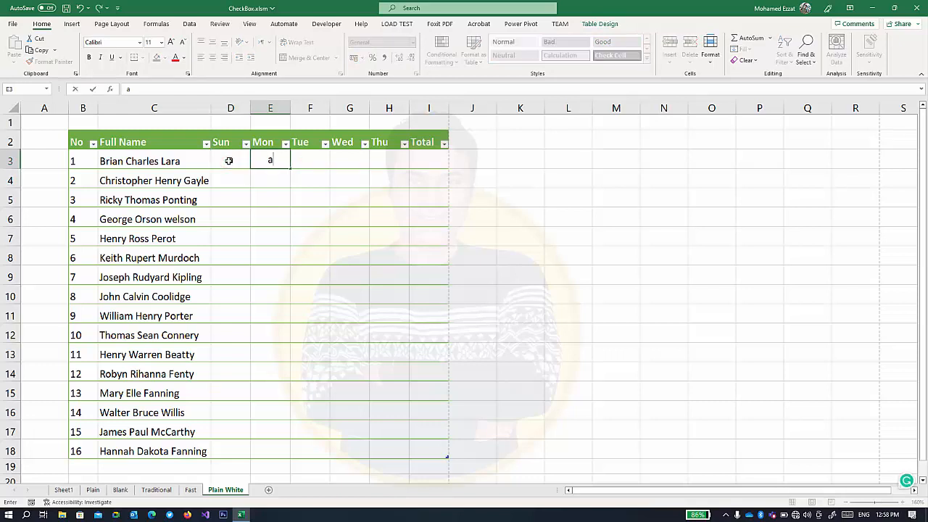
{"action": "key", "text": "Tab"}
{"action": "type", "text": "a"}
{"action": "key", "text": "Tab"}
{"action": "key", "text": "Tab"}
{"action": "key", "text": "Tab"}
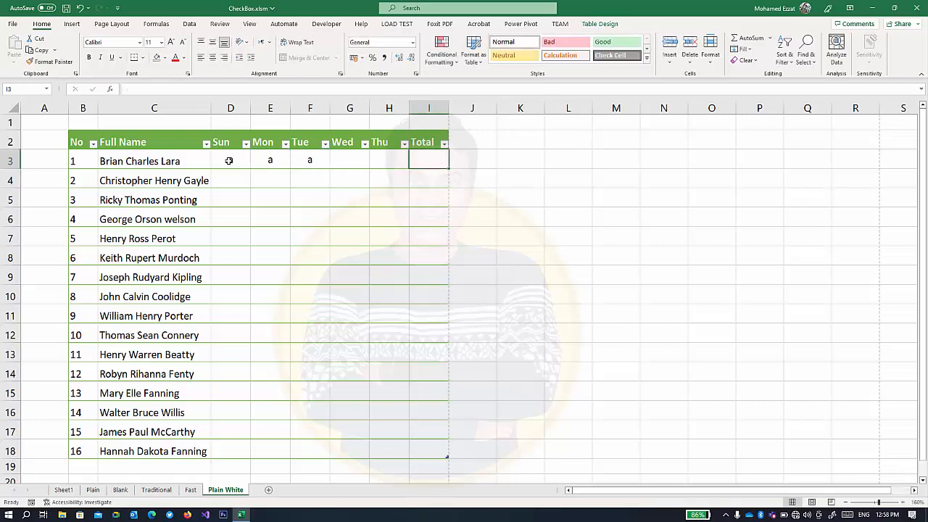
{"action": "key", "text": "Tab"}
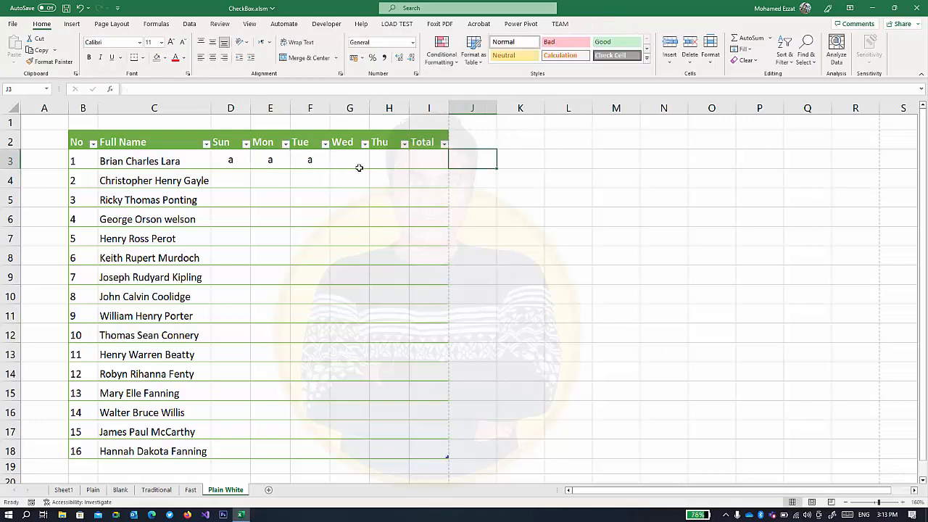
{"action": "left_click_drag", "start_coordinate": [227, 160], "coordinate": [311, 159]}
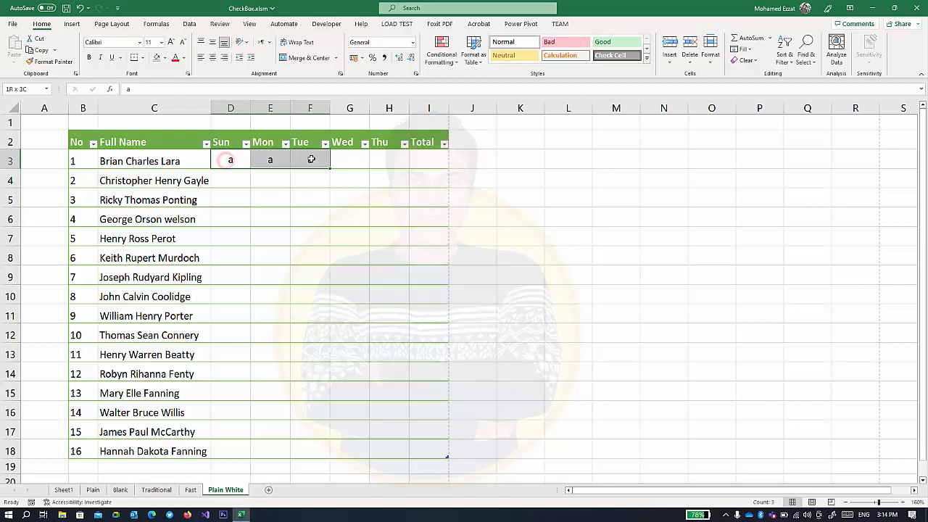
{"action": "left_click", "coordinate": [232, 162]}
{"action": "left_click", "coordinate": [271, 160]}
{"action": "left_click", "coordinate": [310, 160]}
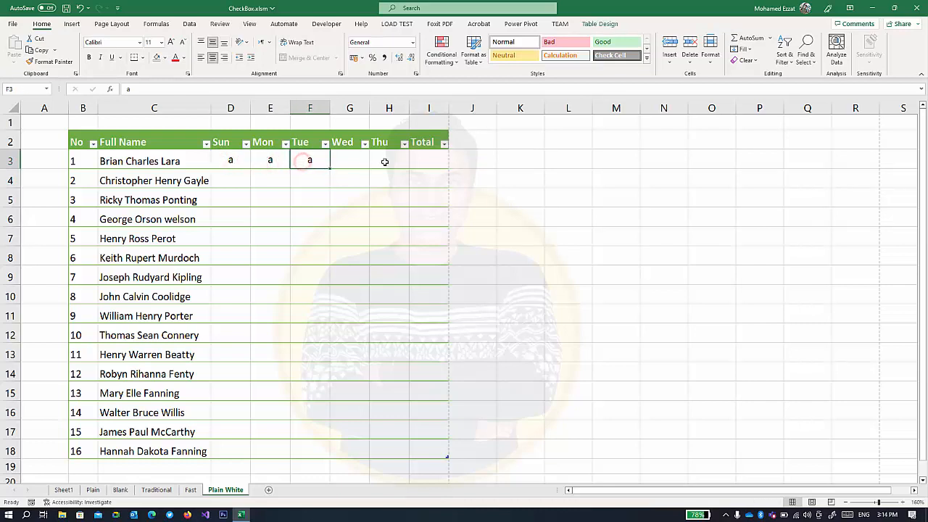
- Mark the first person's Thu cell, H3, with "a", leaving Wed blank
{"action": "left_click", "coordinate": [362, 159]}
{"action": "left_click", "coordinate": [375, 158]}
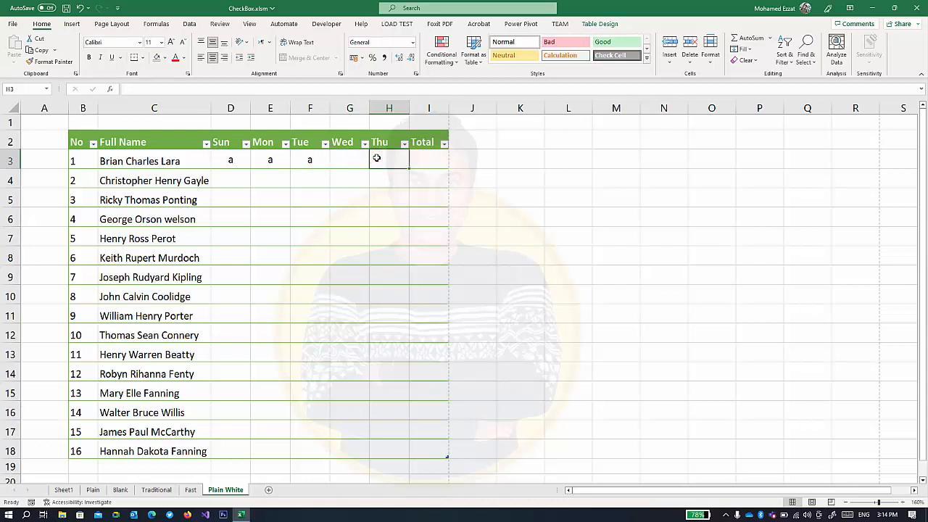
{"action": "double_click", "coordinate": [377, 158]}
- Enter =COUNT(Table7[@[Sun]:[Thu]]) in I3 to count the first person's days in the Total column
{"action": "left_click", "coordinate": [425, 165]}
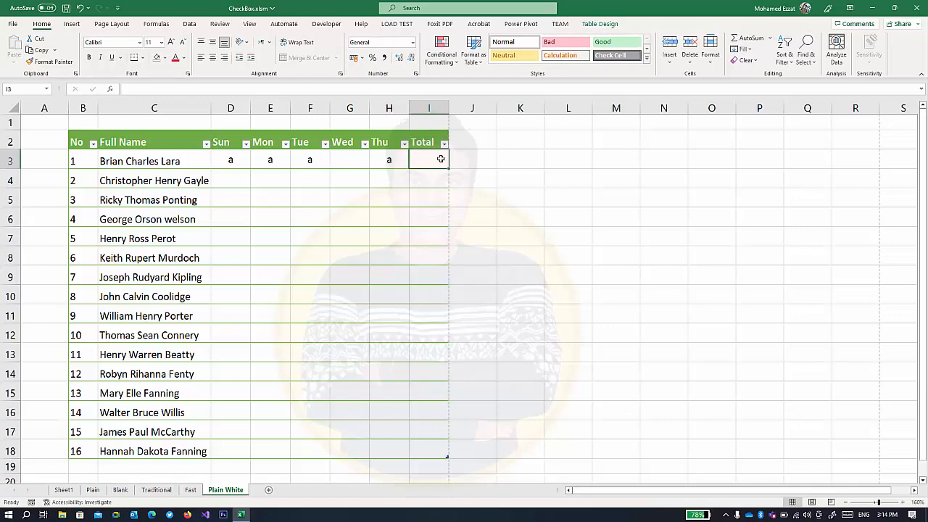
{"action": "type", "text": "="}
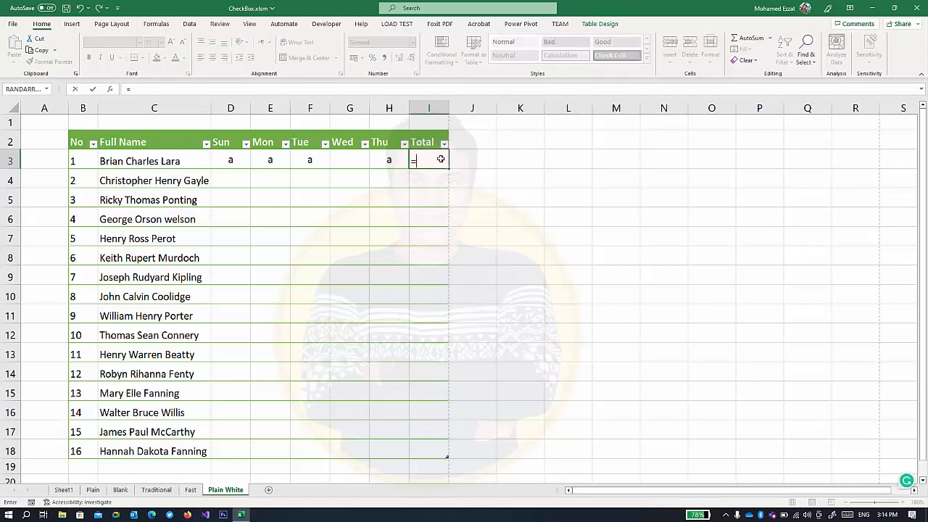
{"action": "type", "text": "cou"}
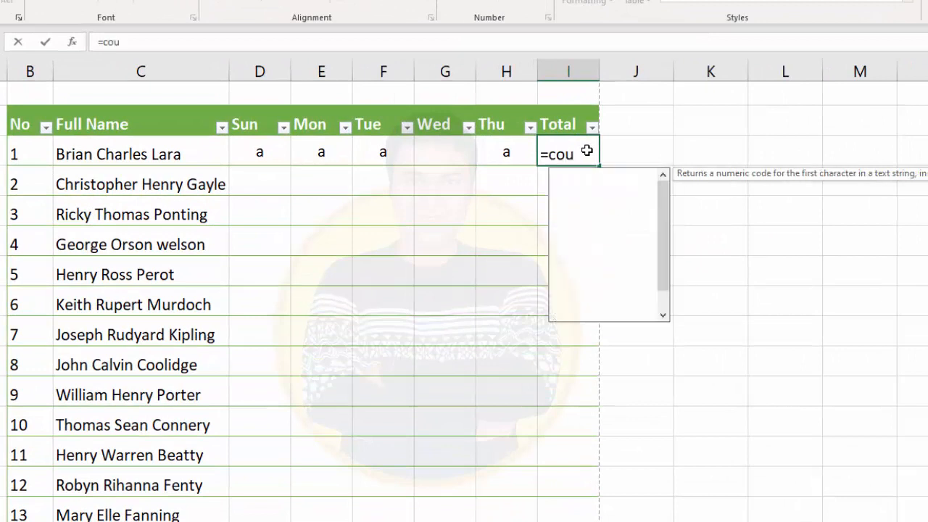
{"action": "type", "text": "nt"}
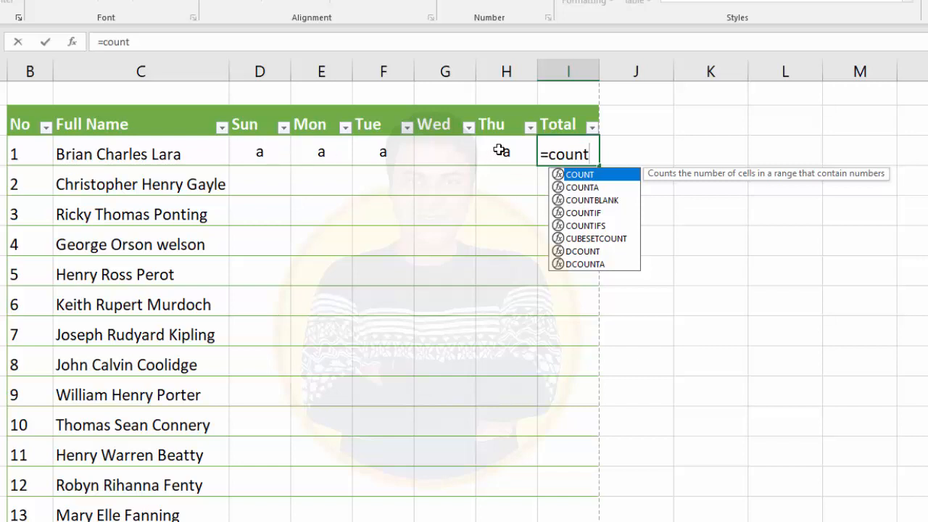
{"action": "type", "text": "("}
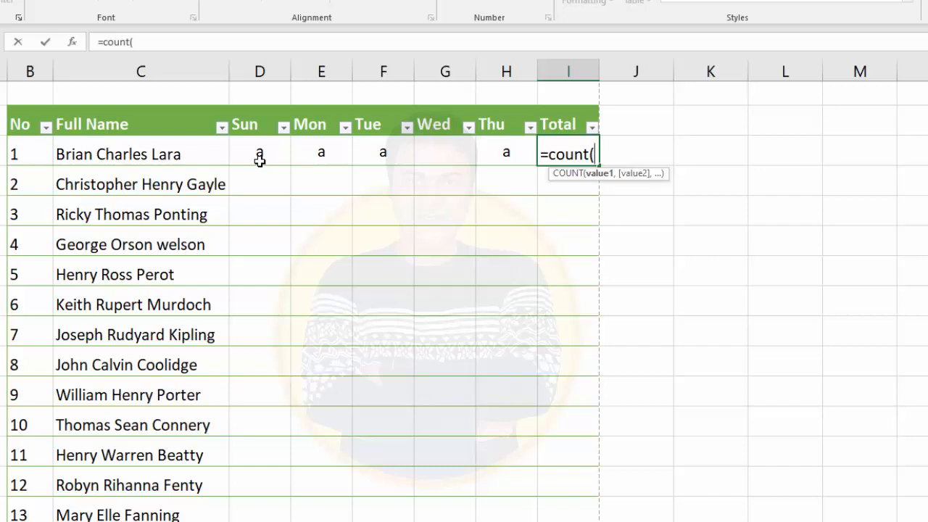
{"action": "left_click_drag", "start_coordinate": [258, 155], "coordinate": [489, 152]}
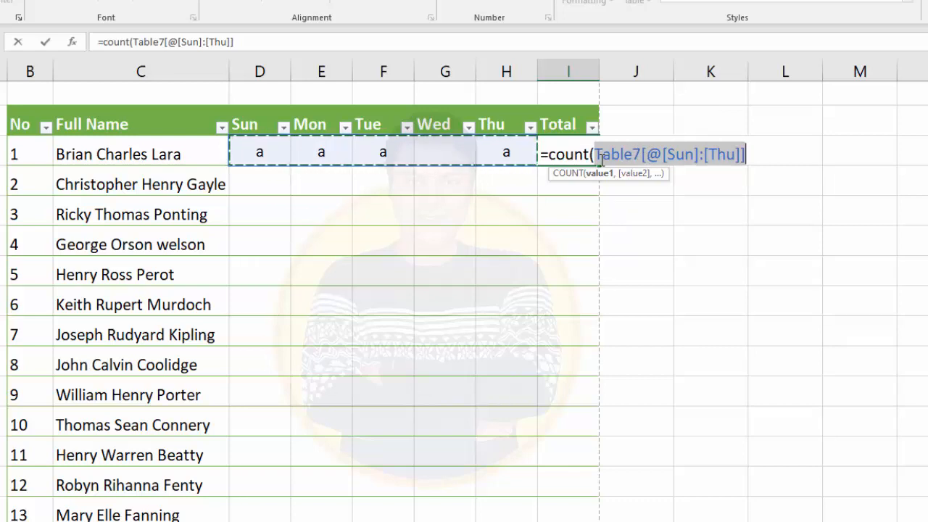
{"action": "key", "text": "End"}
{"action": "type", "text": ")"}
{"action": "key", "text": "Return"}
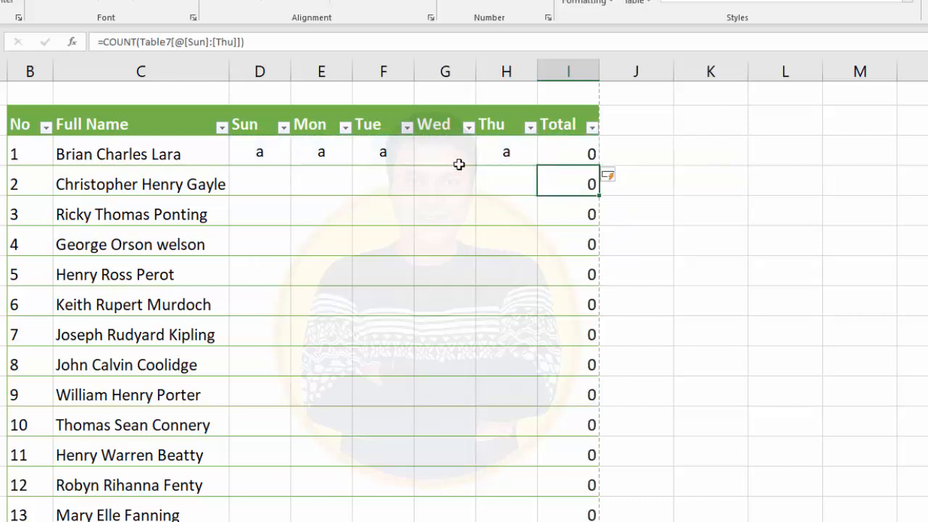
{"action": "left_click", "coordinate": [268, 153]}
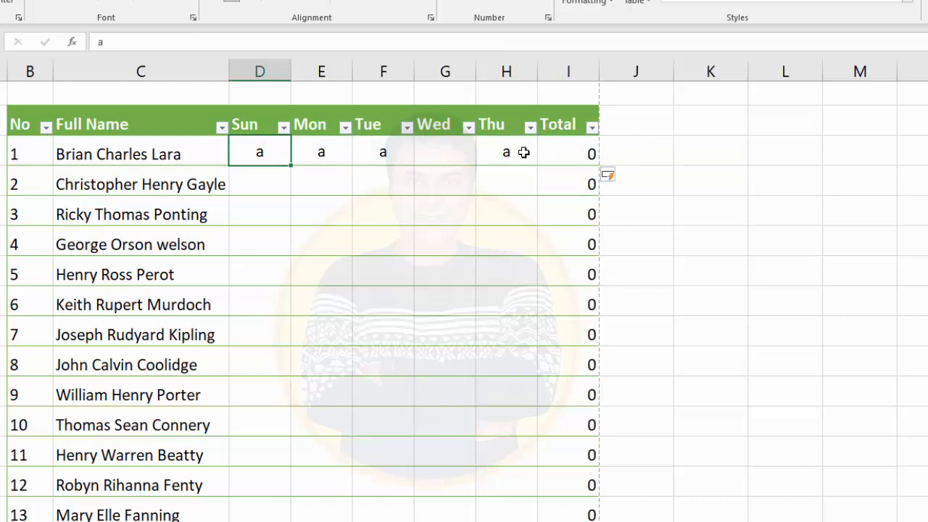
{"action": "left_click", "coordinate": [564, 153]}
{"action": "left_click", "coordinate": [265, 155]}
{"action": "left_click", "coordinate": [338, 153]}
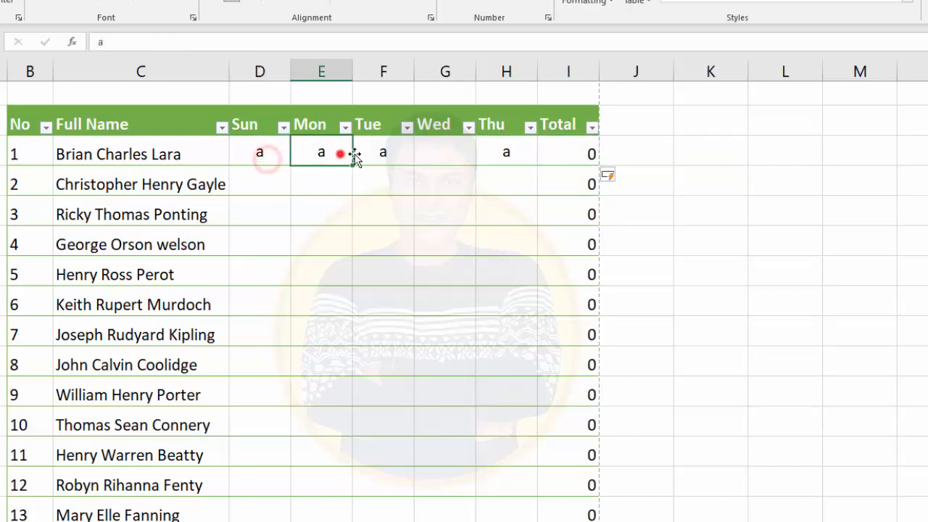
{"action": "left_click", "coordinate": [371, 153]}
{"action": "left_click", "coordinate": [430, 153]}
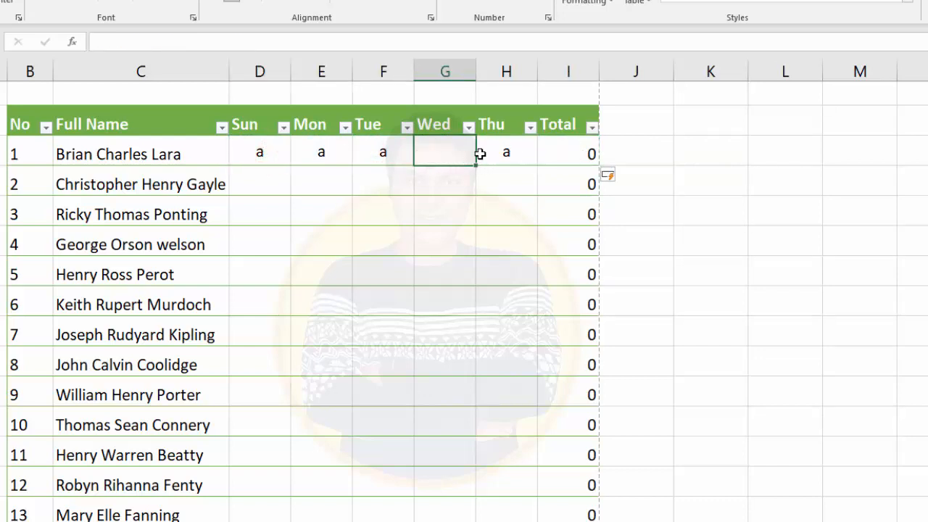
- Replace the "a" marks in D3:F3 and H3 with 1 to test the COUNT formula on numbers
{"action": "left_click", "coordinate": [246, 156]}
{"action": "left_click_drag", "start_coordinate": [300, 156], "coordinate": [375, 153]}
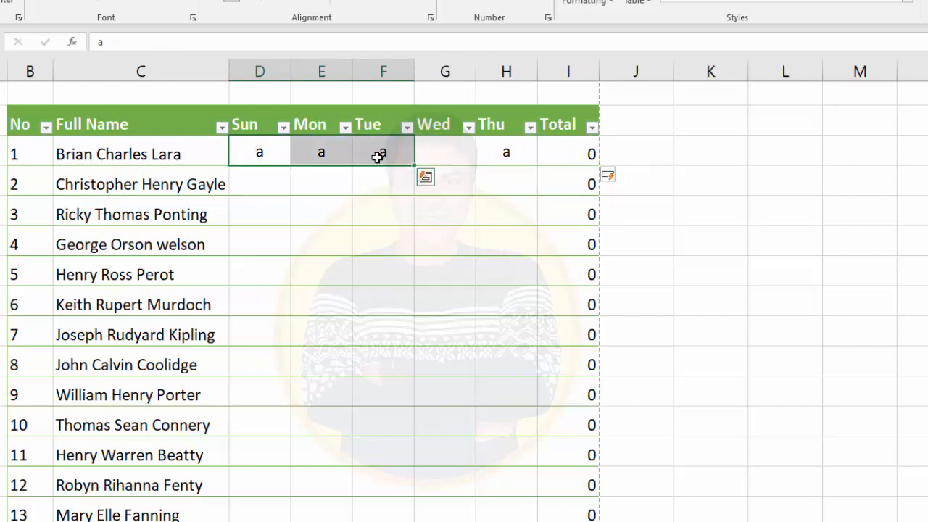
{"action": "type", "text": "1"}
{"action": "key", "text": "Return"}
{"action": "key", "text": "Return"}
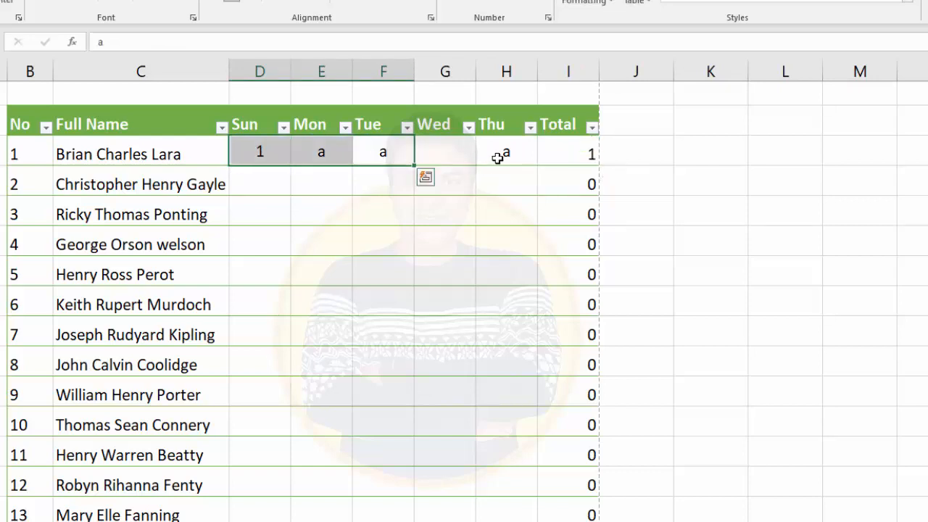
{"action": "key", "text": "F2"}
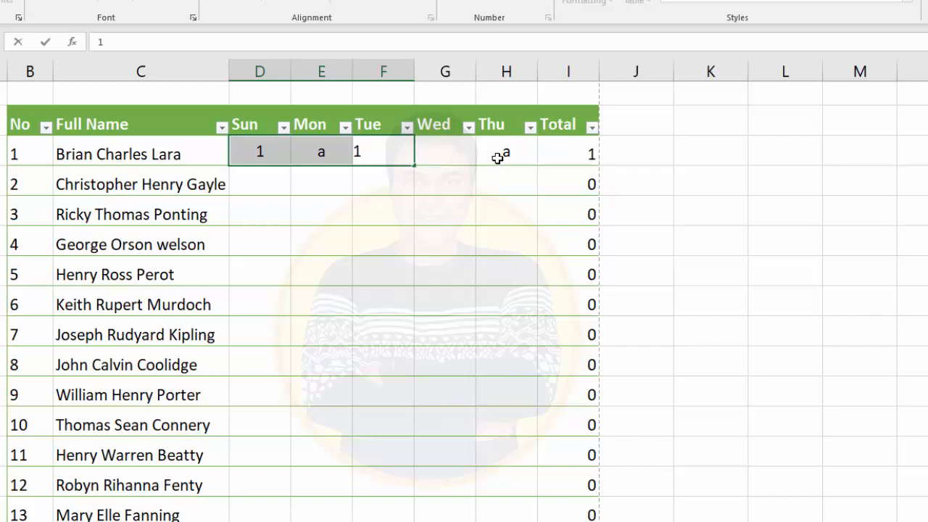
{"action": "type", "text": "1"}
{"action": "key", "text": "ctrl+Return"}
{"action": "left_click", "coordinate": [500, 157]}
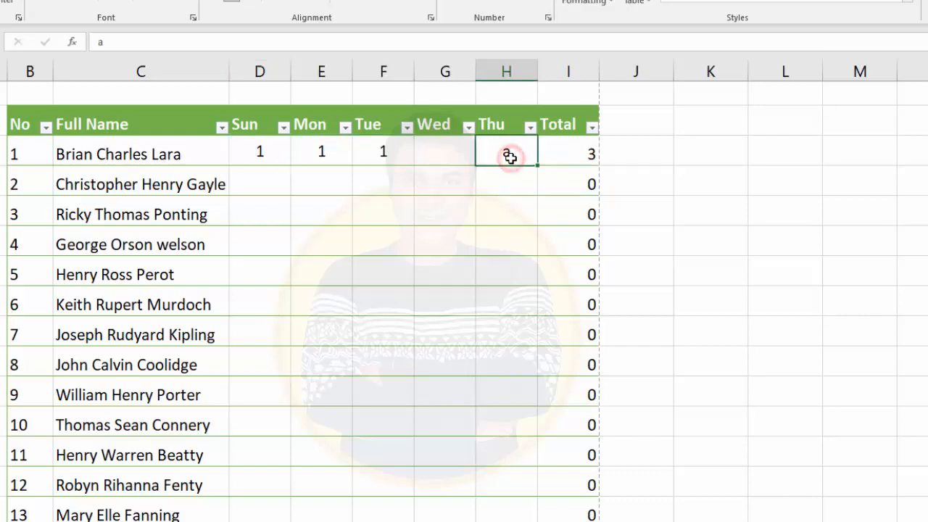
{"action": "type", "text": "1"}
{"action": "key", "text": "Tab"}
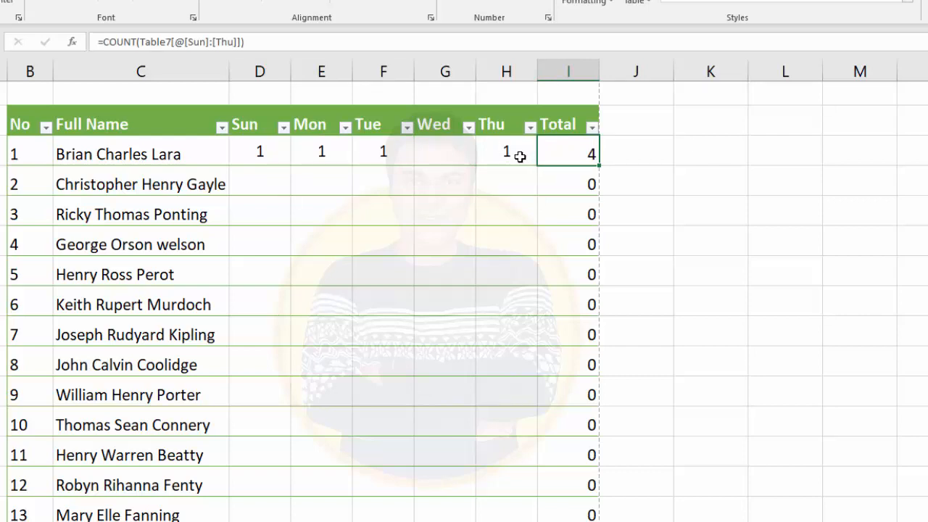
- Change the marks in D3:F3 and H3 back to "a"
{"action": "left_click_drag", "start_coordinate": [255, 158], "coordinate": [361, 158]}
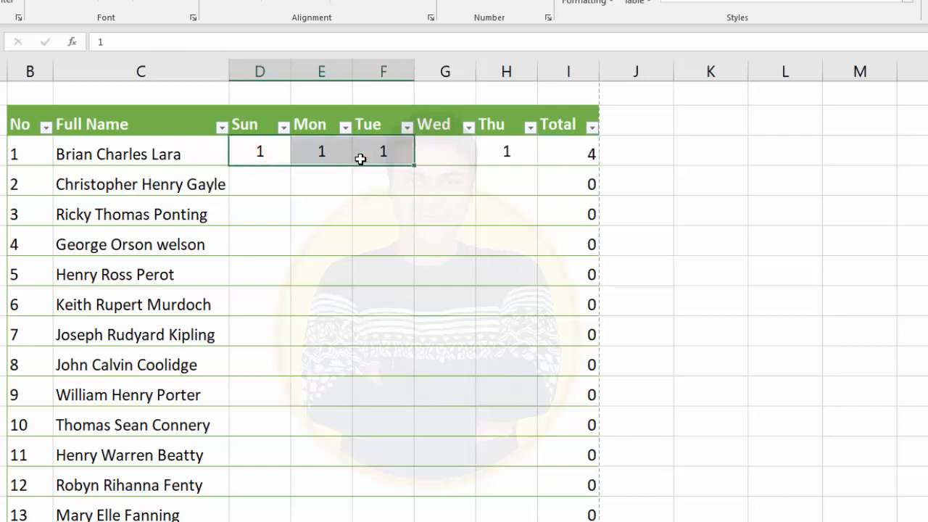
{"action": "type", "text": "a"}
{"action": "key", "text": "ctrl+Return"}
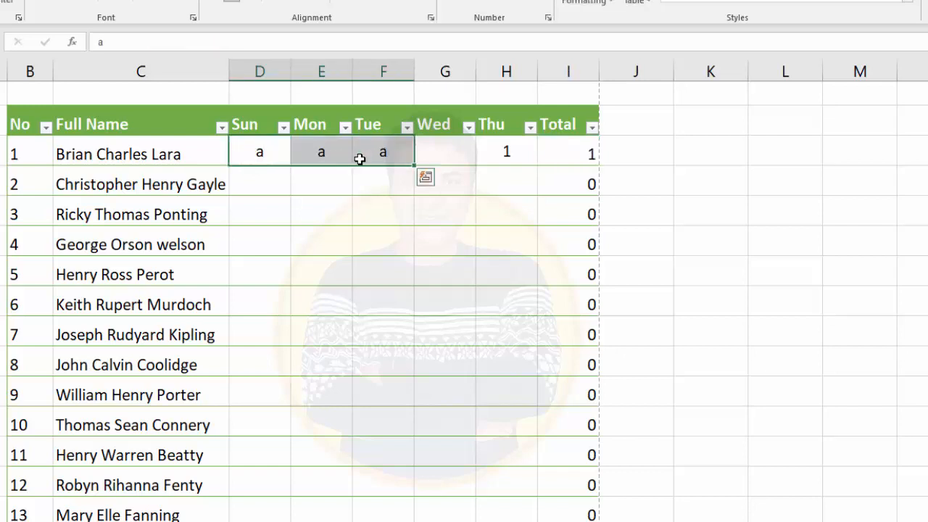
{"action": "left_click", "coordinate": [503, 158]}
{"action": "type", "text": "a"}
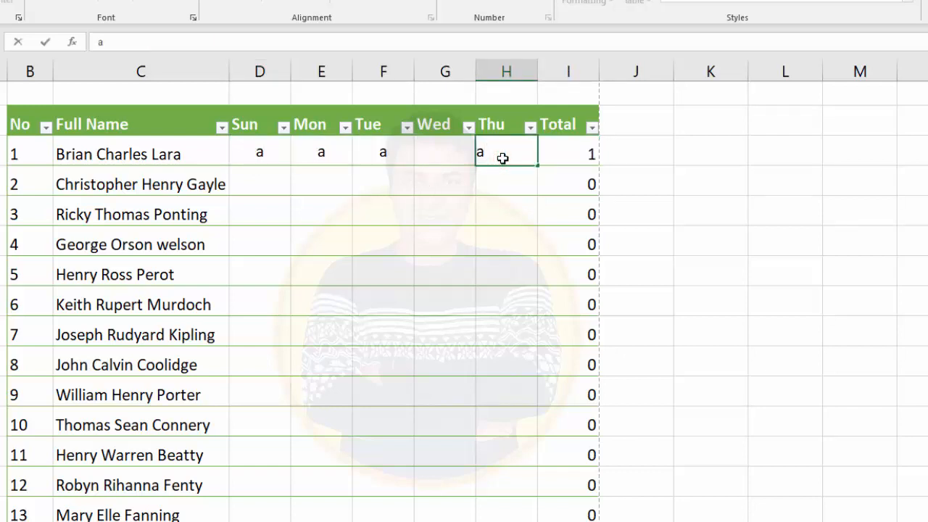
- Change the function in the I3 Total formula to COUNTA, giving =COUNTA(Table7[@[Sun]:[Thu]])
{"action": "left_click", "coordinate": [577, 149]}
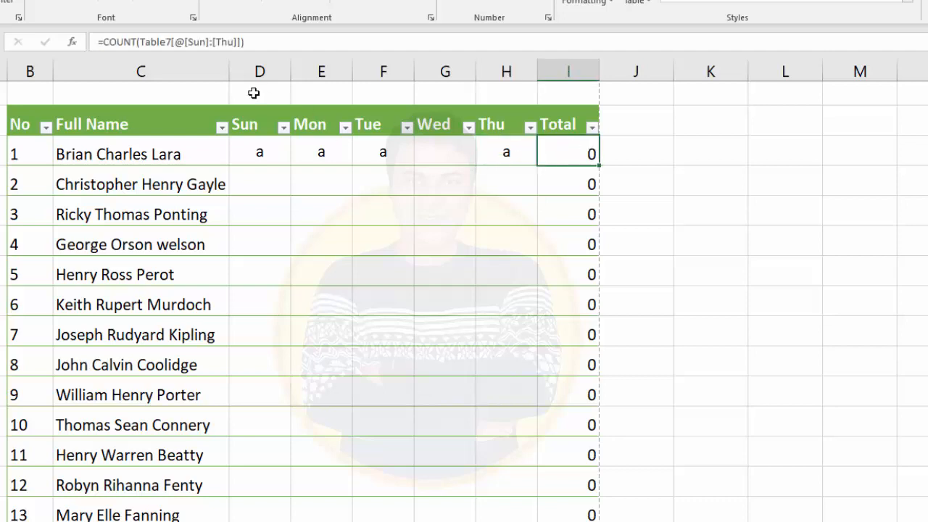
{"action": "left_click", "coordinate": [137, 41]}
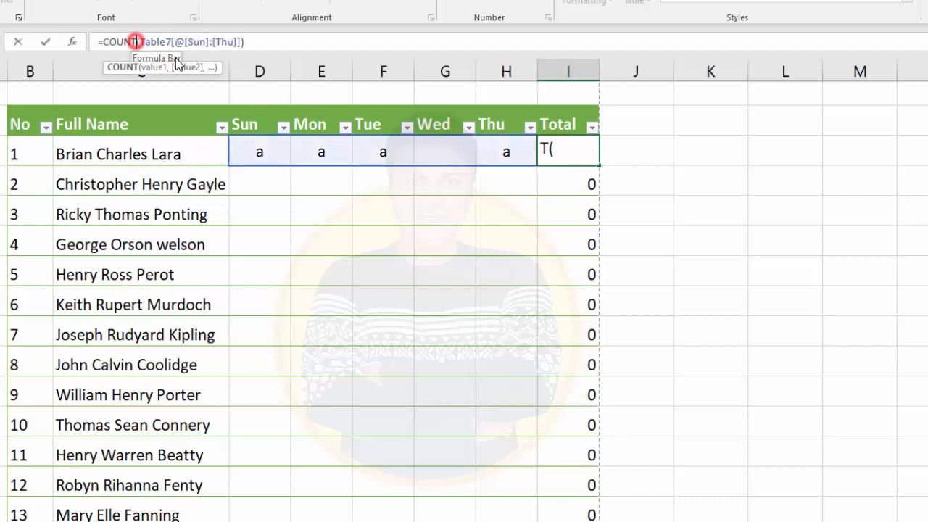
{"action": "type", "text": "A"}
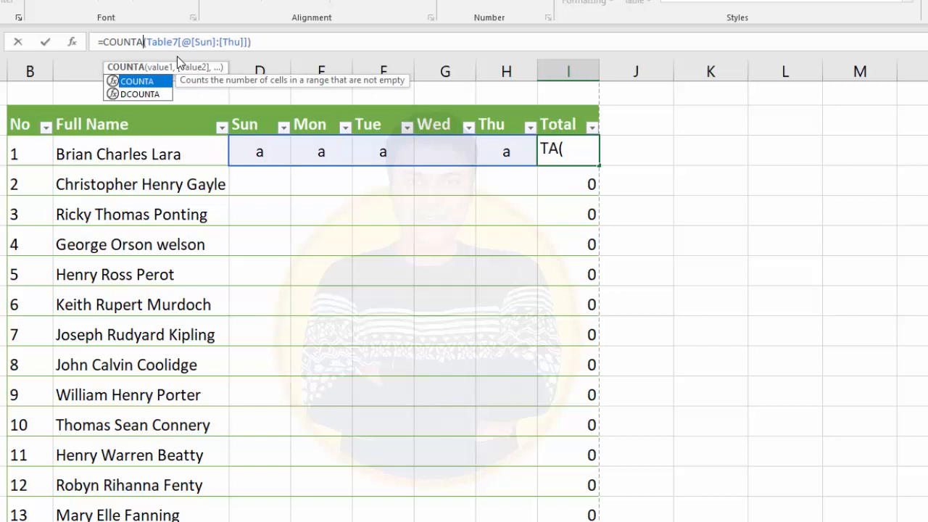
{"action": "key", "text": "Return"}
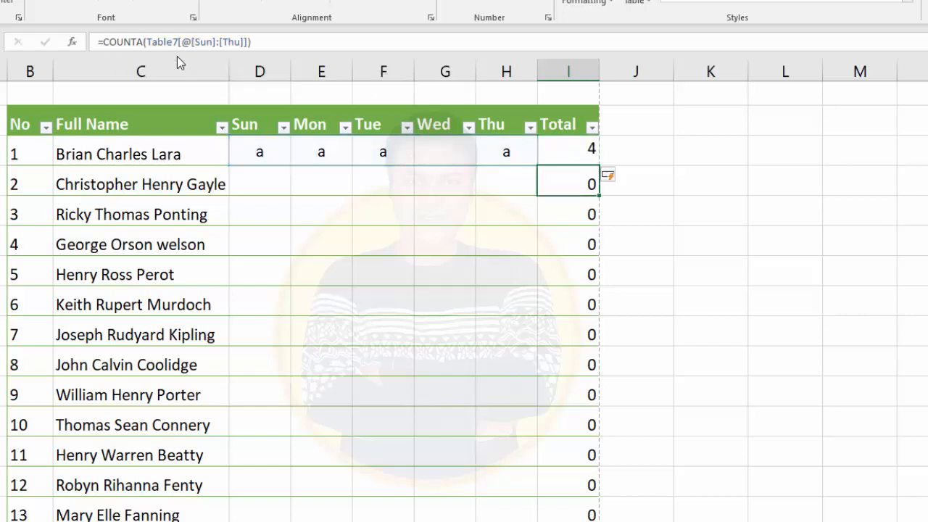
{"action": "left_click", "coordinate": [577, 147]}
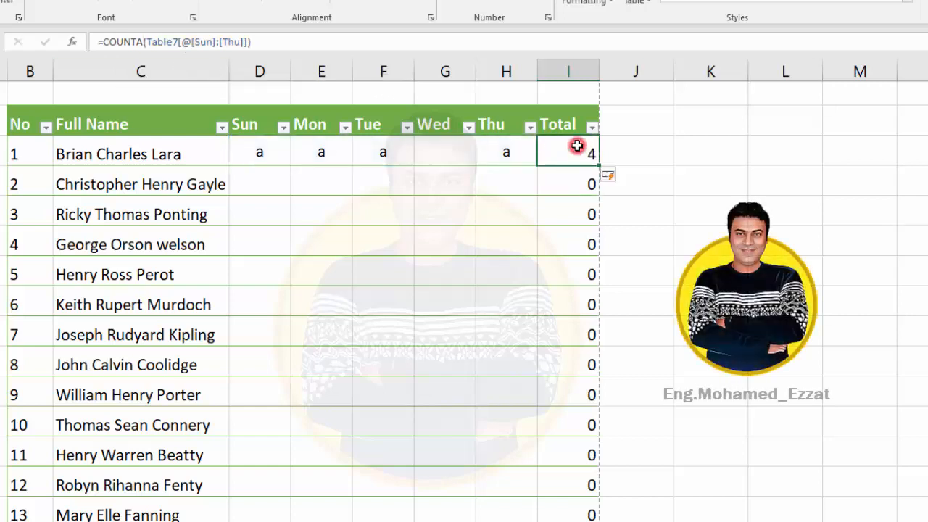
- Enter 0 in the first person's Wed cell, G3, and check the Total formula in I3
{"action": "left_click", "coordinate": [454, 148]}
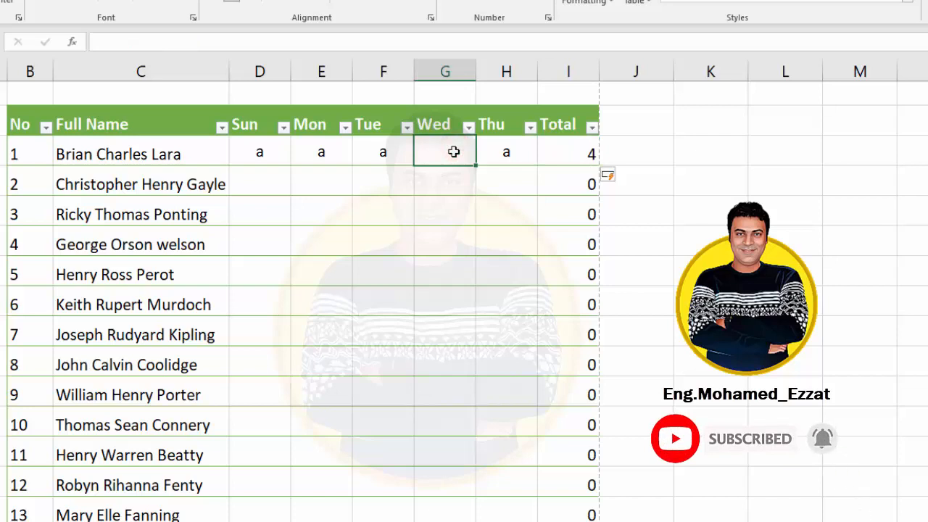
{"action": "type", "text": "0"}
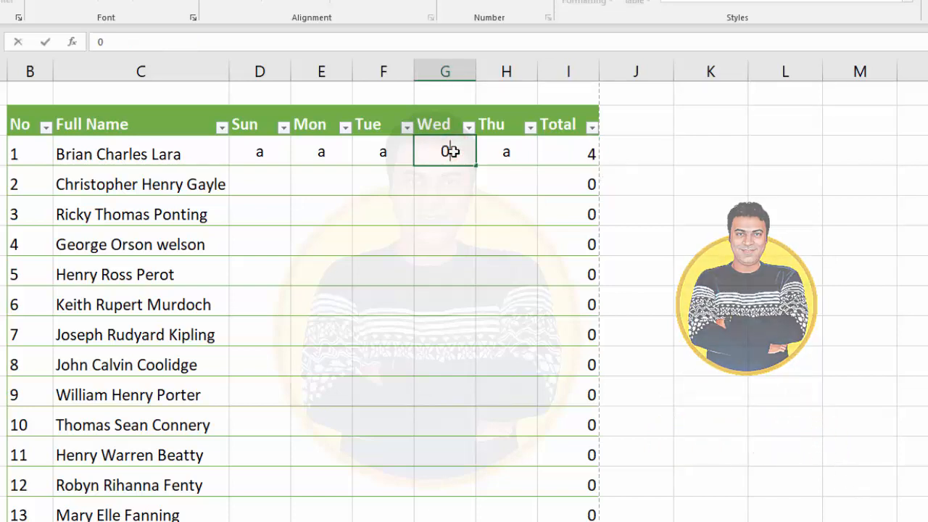
{"action": "key", "text": "BackSpace"}
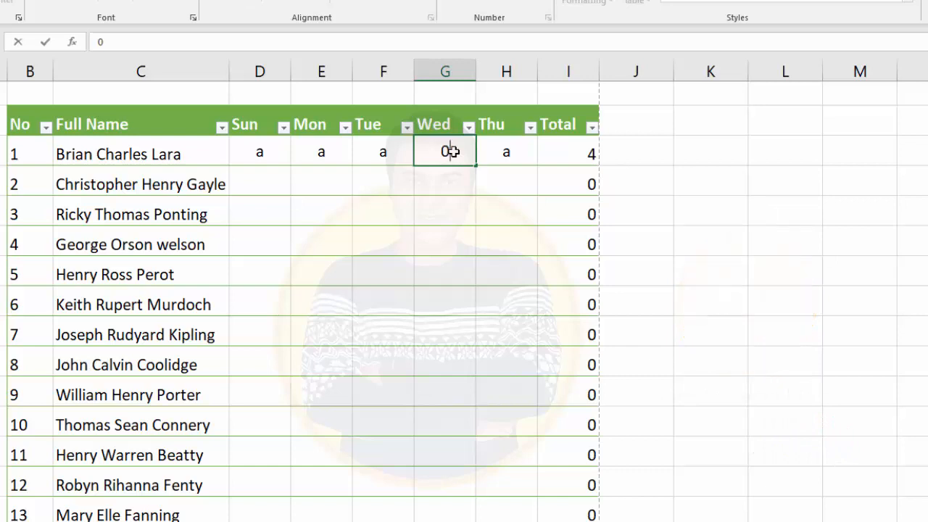
{"action": "type", "text": "0"}
{"action": "key", "text": "Return"}
{"action": "left_click", "coordinate": [553, 151]}
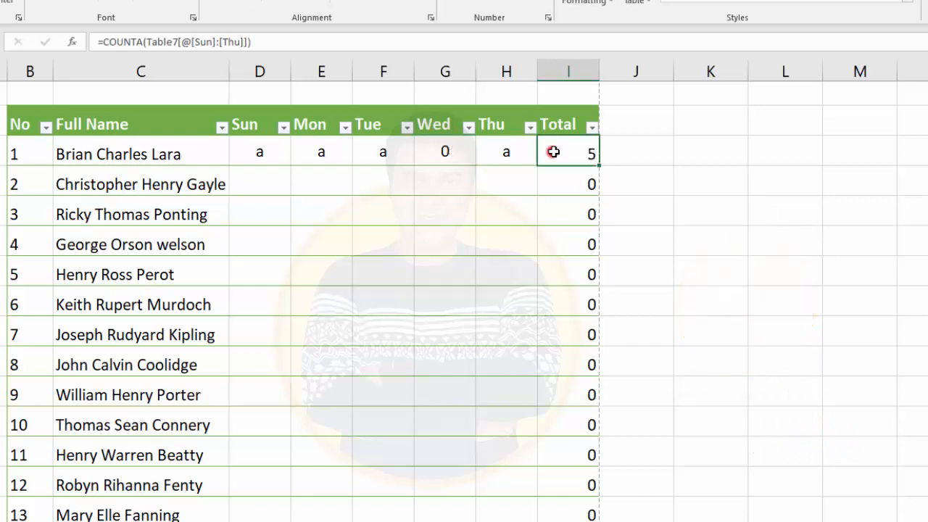
- Change the function in the I3 Total formula to COUNTIF, keeping the Table7[@[Sun]:[Thu]] range
{"action": "left_click", "coordinate": [456, 154]}
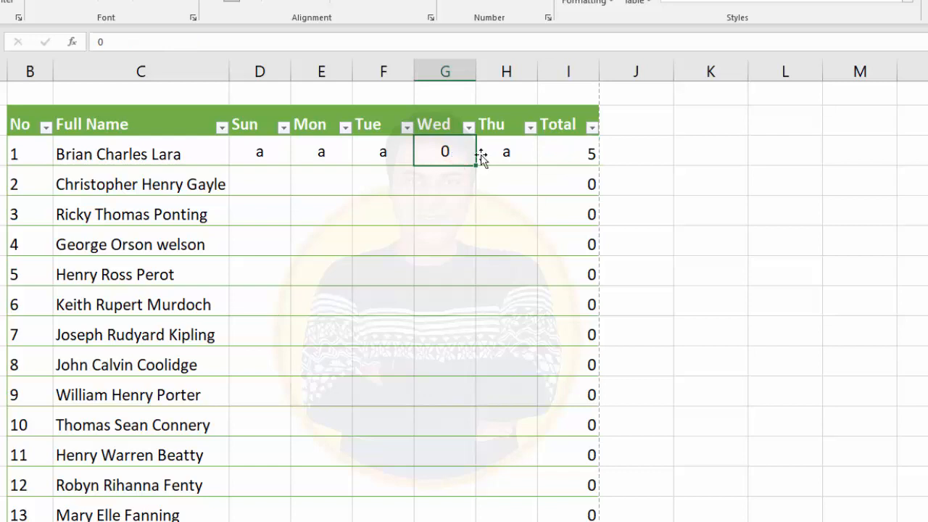
{"action": "left_click", "coordinate": [571, 153]}
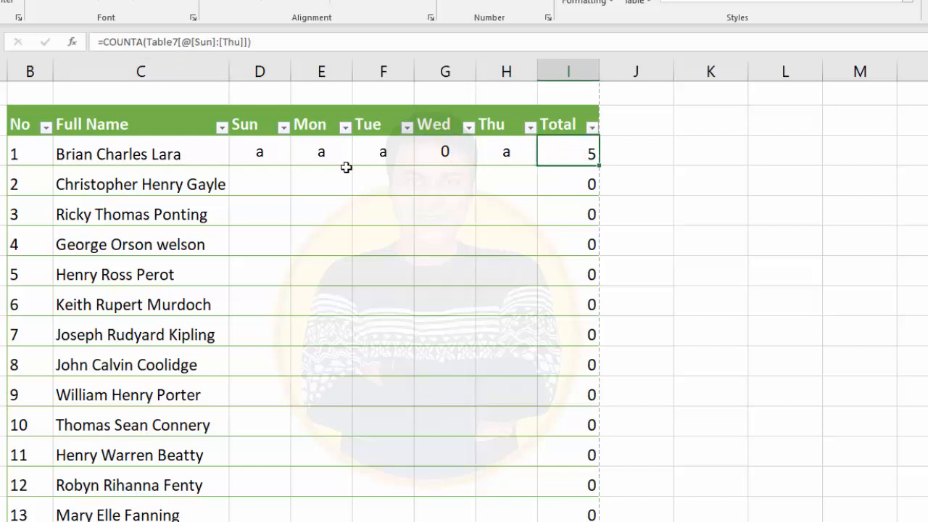
{"action": "left_click", "coordinate": [141, 42]}
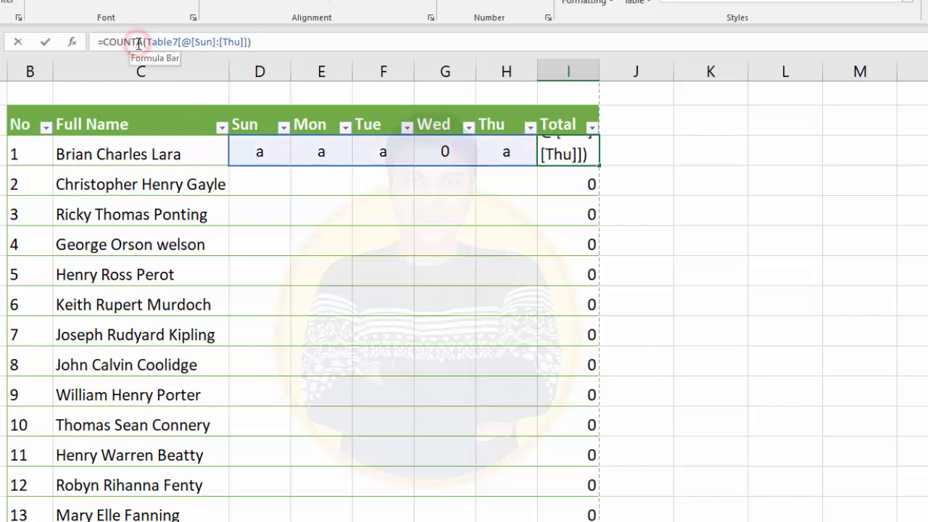
{"action": "key", "text": "BackSpace"}
{"action": "type", "text": "I"}
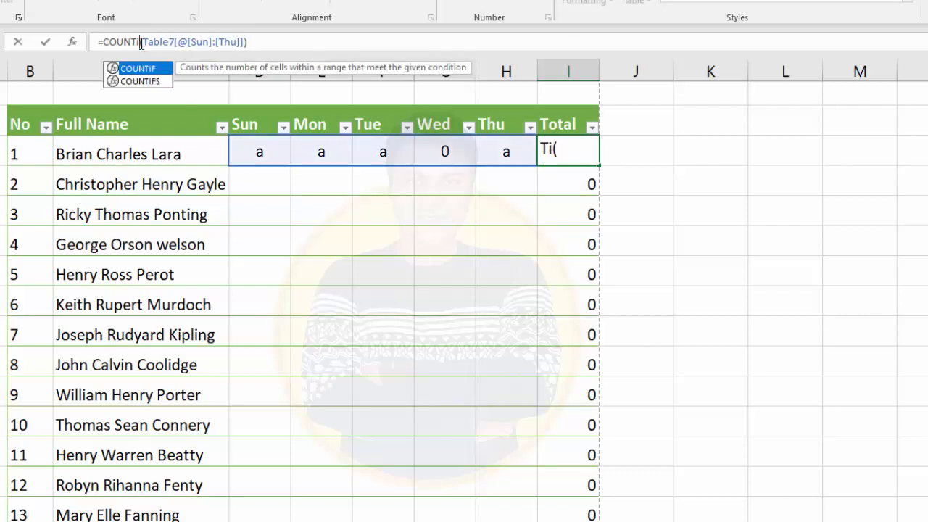
{"action": "type", "text": "f"}
{"action": "double_click", "coordinate": [152, 81]}
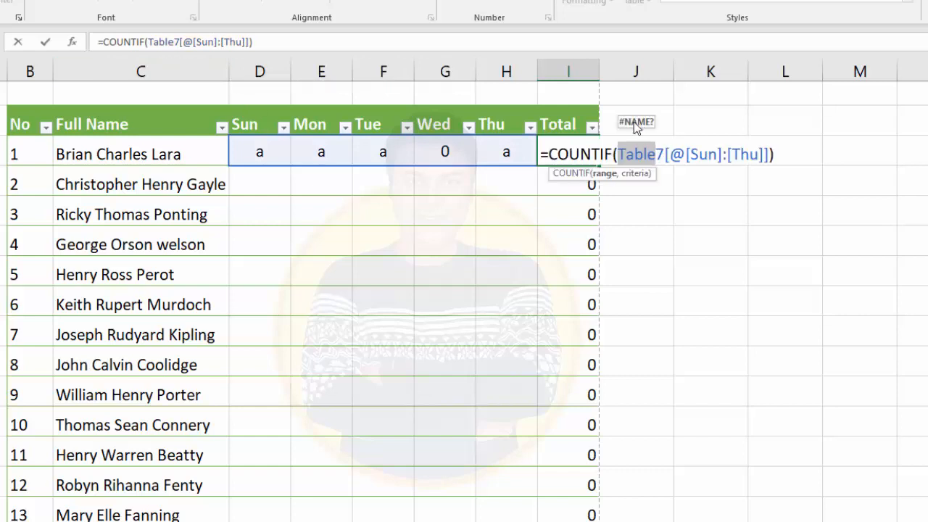
- Add the criterion "a" to the I3 formula, giving =COUNTIF(Table7[@[Sun]:[Thu]],"a")
{"action": "left_click_drag", "start_coordinate": [657, 153], "coordinate": [622, 155]}
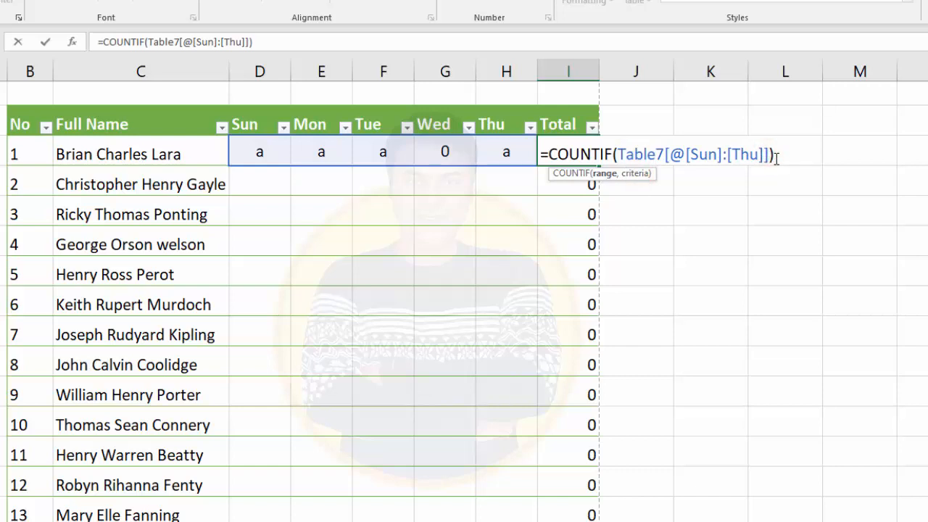
{"action": "type", "text": ","}
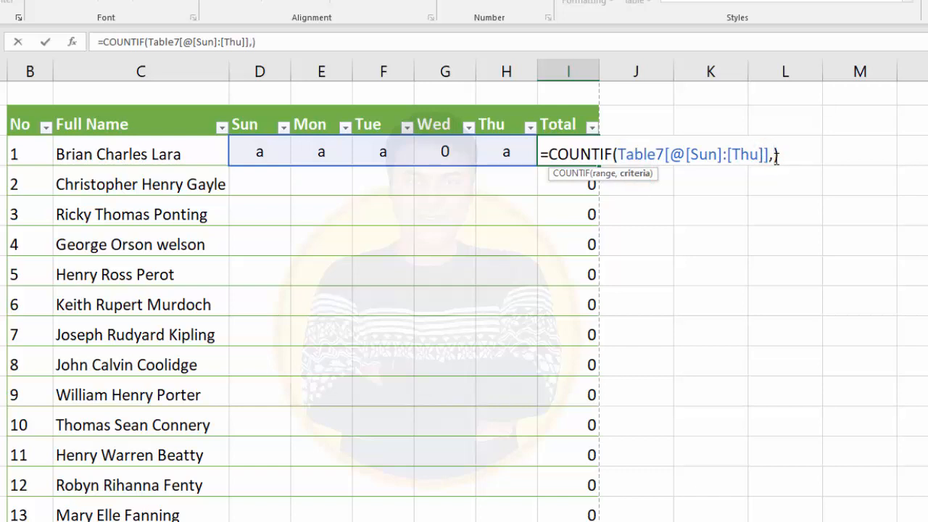
{"action": "type", "text": "\"a\""}
{"action": "key", "text": "Return"}
{"action": "left_click", "coordinate": [571, 155]}
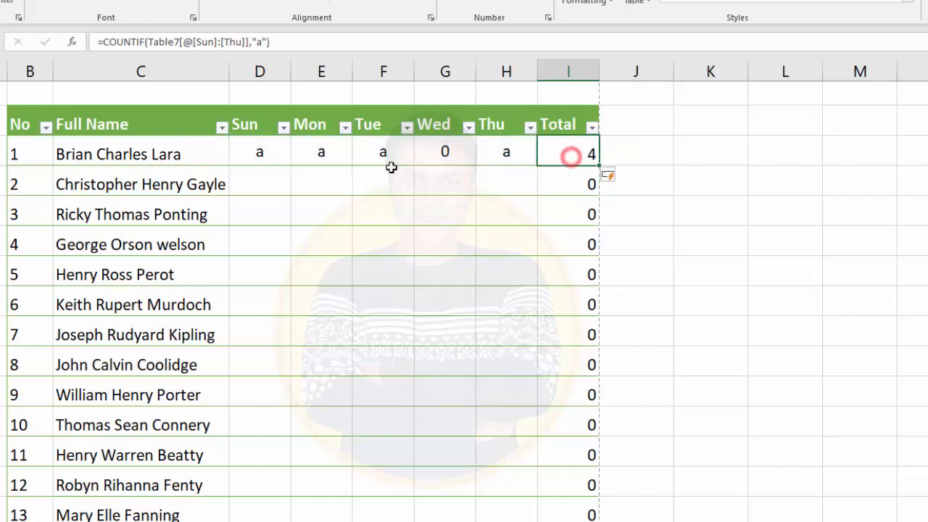
- Replace the mark in the first person's Wed cell, G3, with s to test the COUNTIF formula on another letter
{"action": "left_click", "coordinate": [439, 152]}
{"action": "key", "text": "F2"}
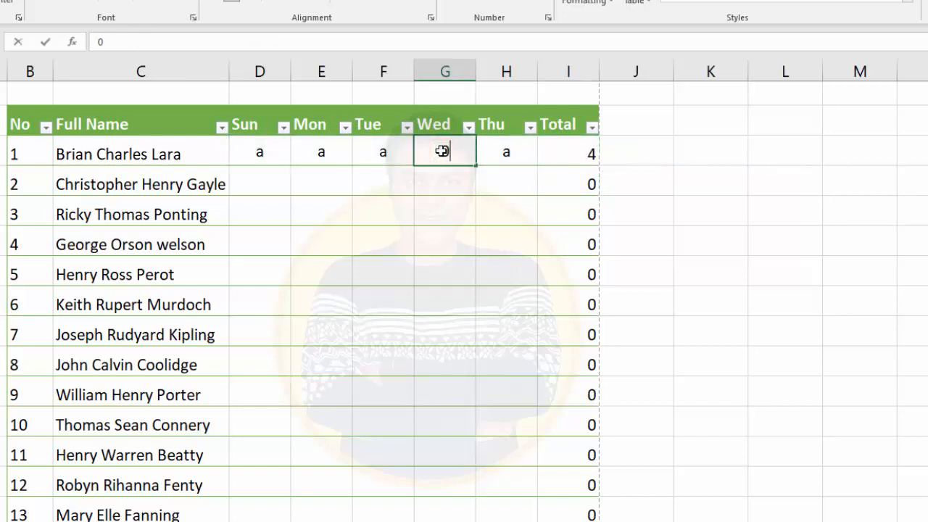
{"action": "key", "text": "BackSpace"}
{"action": "type", "text": "m"}
{"action": "key", "text": "BackSpace"}
{"action": "type", "text": "s"}
{"action": "key", "text": "Return"}
- Enter "a" in the first person's Wed cell, G3, and check the Total formula in I3
{"action": "key", "text": "Up"}
{"action": "type", "text": "a"}
{"action": "key", "text": "Return"}
{"action": "key", "text": "Up"}
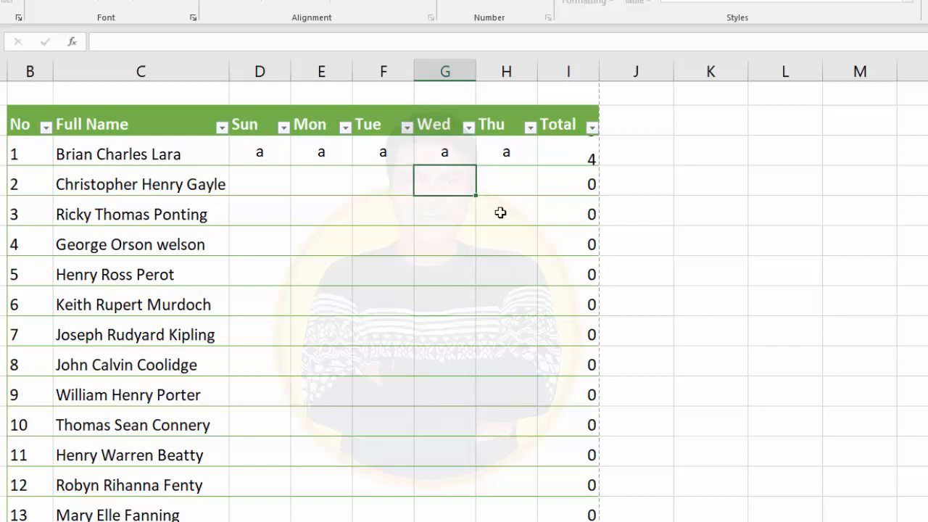
{"action": "left_click", "coordinate": [561, 154]}
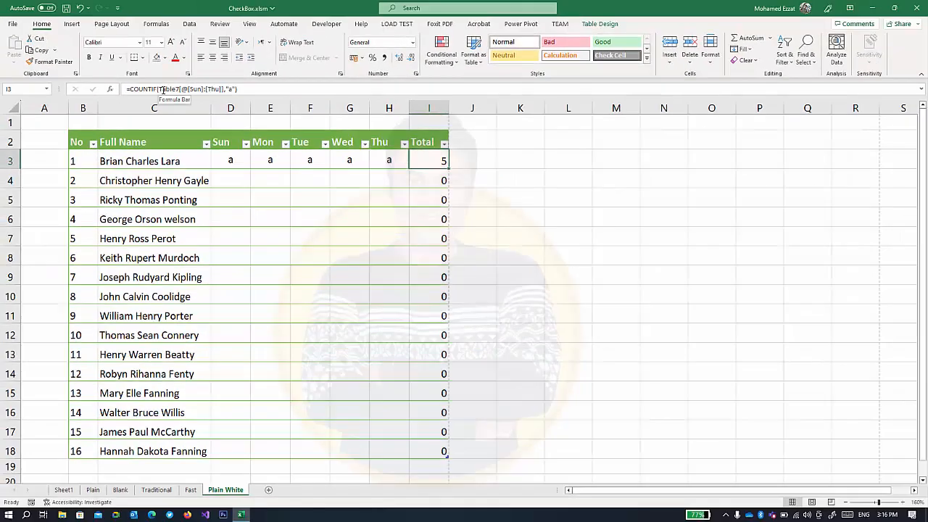
- Rename the attendance table as Students
{"action": "double_click", "coordinate": [431, 156]}
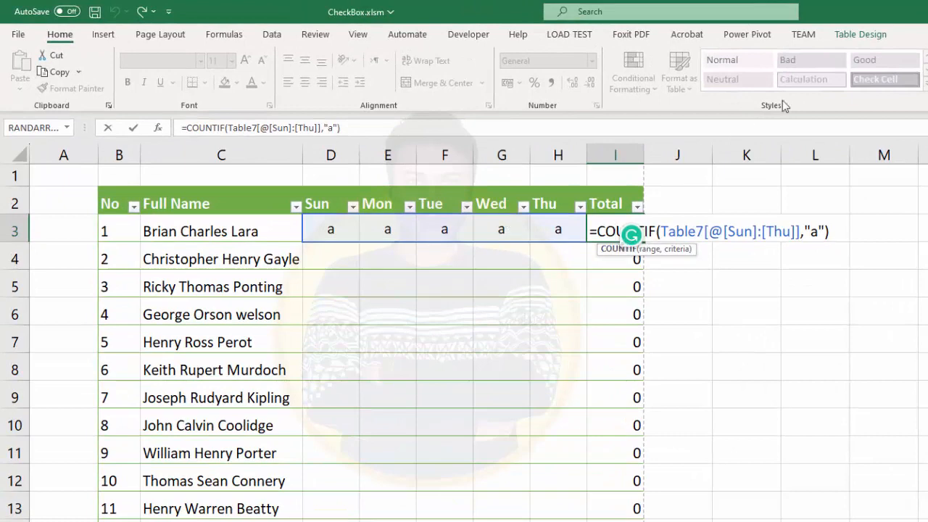
{"action": "left_click", "coordinate": [512, 259]}
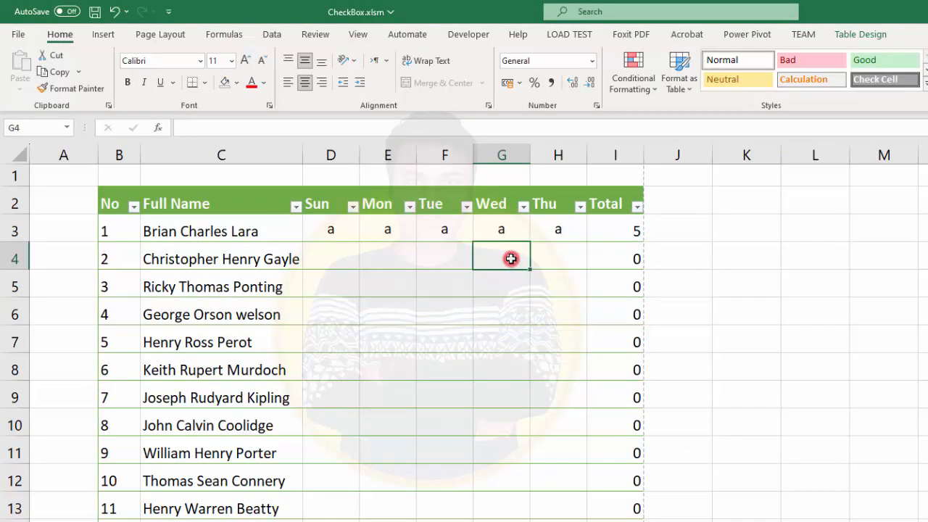
{"action": "left_click", "coordinate": [880, 41]}
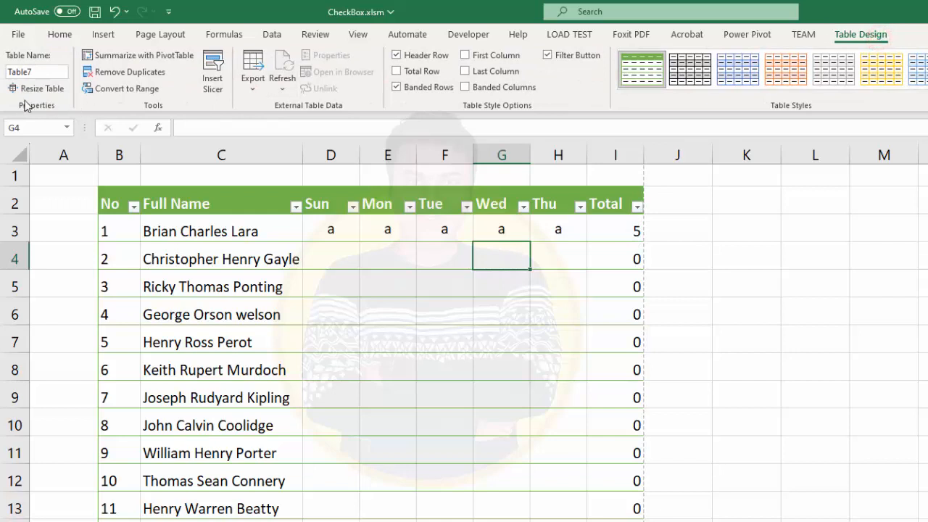
{"action": "left_click", "coordinate": [35, 73]}
{"action": "double_click", "coordinate": [35, 72]}
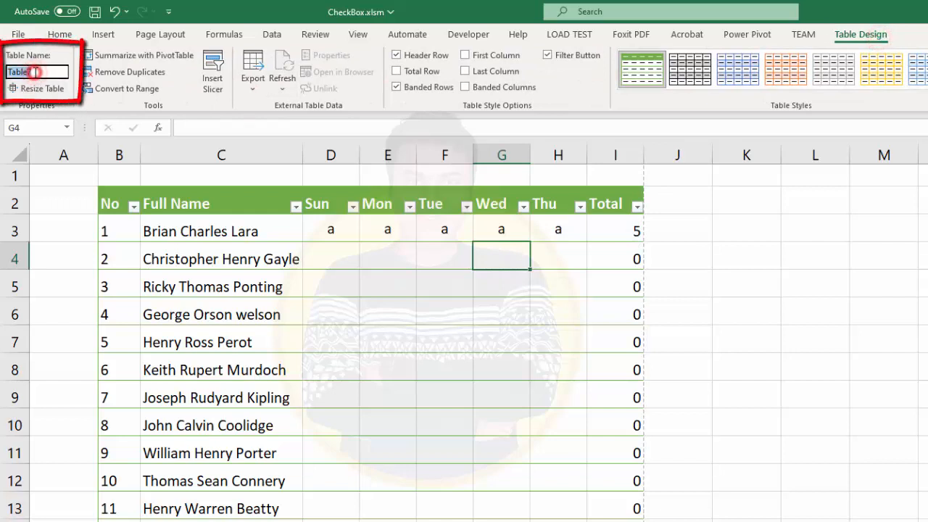
{"action": "type", "text": "Students"}
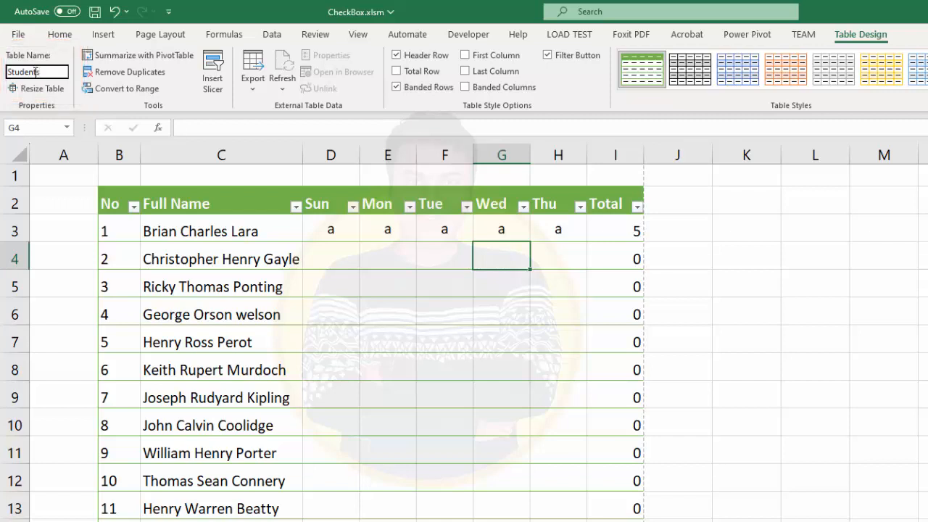
{"action": "key", "text": "Return"}
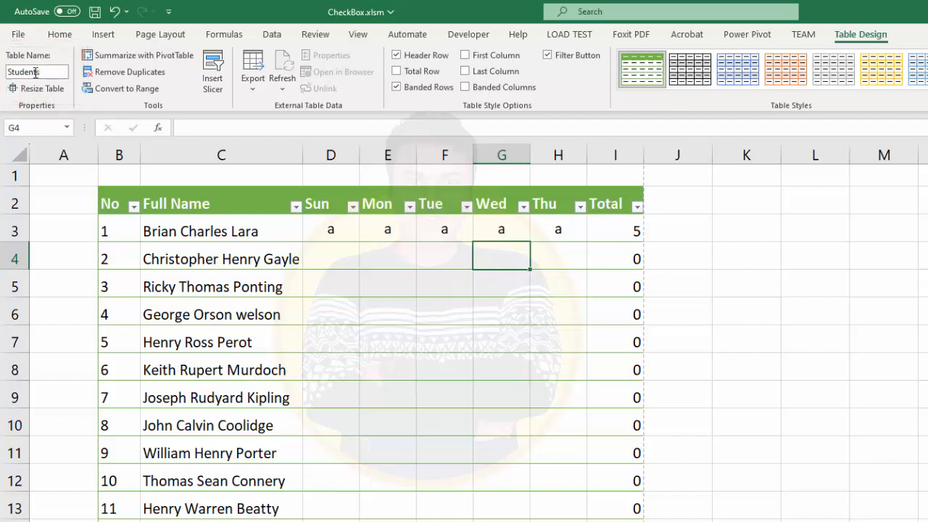
- Remove the Students[@[Sun]:[Thu]] range argument from the COUNTIF formula in I3, keeping the "a" criterion
{"action": "left_click", "coordinate": [599, 231]}
{"action": "left_click", "coordinate": [243, 130]}
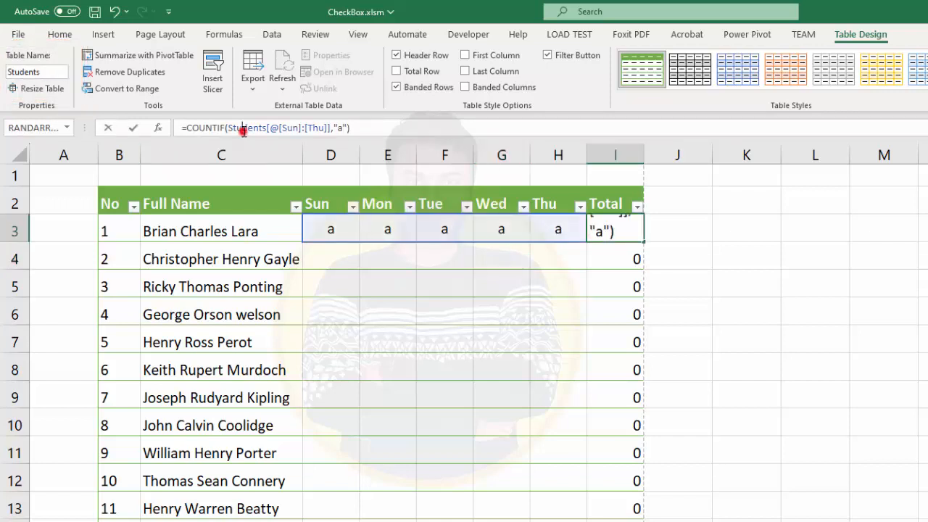
{"action": "double_click", "coordinate": [617, 225]}
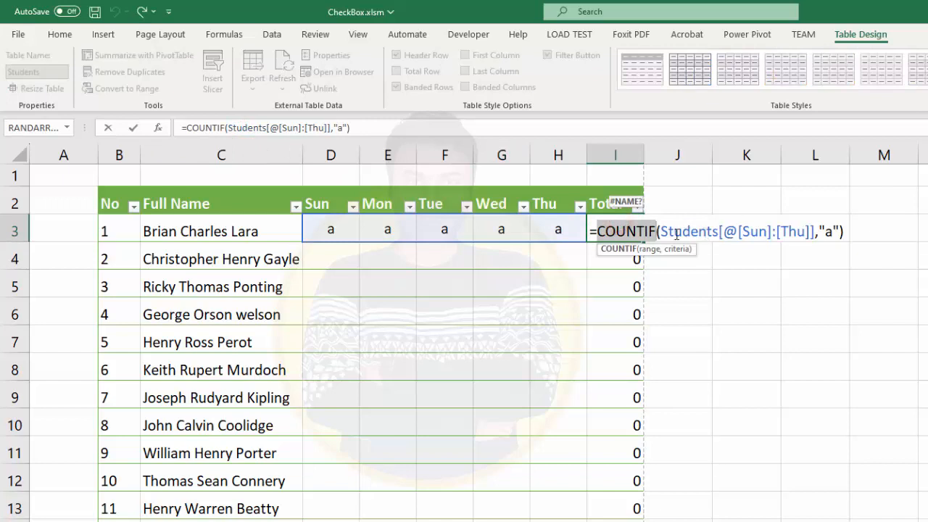
{"action": "left_click_drag", "start_coordinate": [662, 231], "coordinate": [724, 231]}
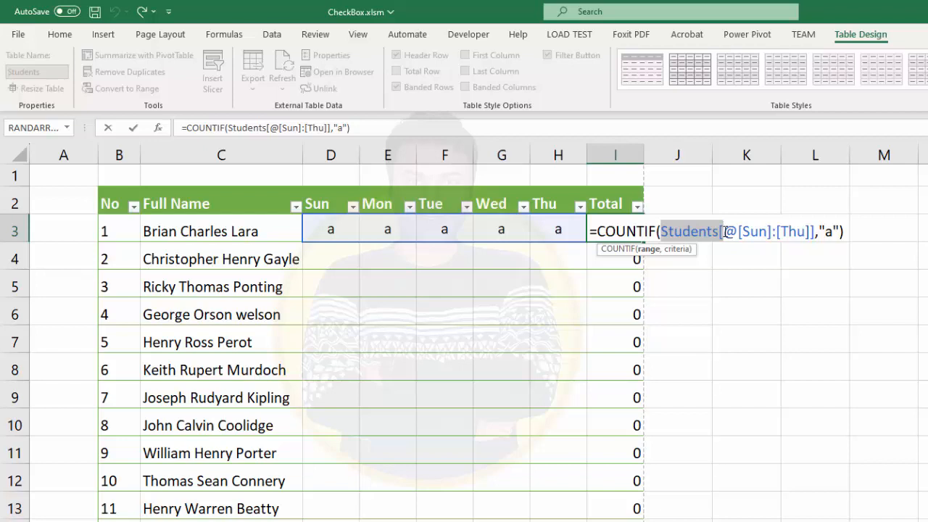
{"action": "key", "text": "Delete"}
{"action": "key", "text": "Delete"}
{"action": "key", "text": "Delete"}
{"action": "key", "text": "Delete"}
{"action": "key", "text": "Delete"}
{"action": "key", "text": "Delete"}
{"action": "key", "text": "Delete"}
{"action": "key", "text": "Delete"}
{"action": "key", "text": "Delete"}
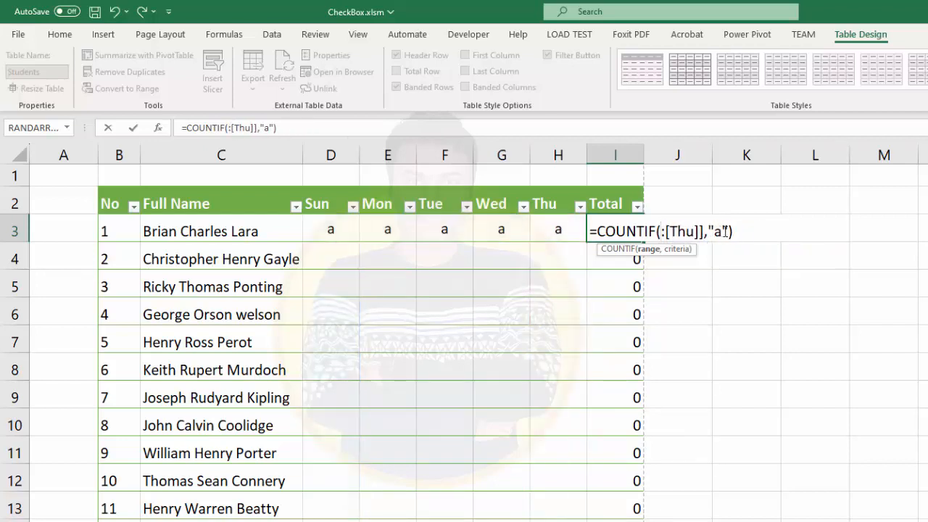
{"action": "key", "text": "Delete"}
{"action": "key", "text": "Delete"}
{"action": "key", "text": "Delete"}
{"action": "key", "text": "Delete"}
{"action": "key", "text": "Delete"}
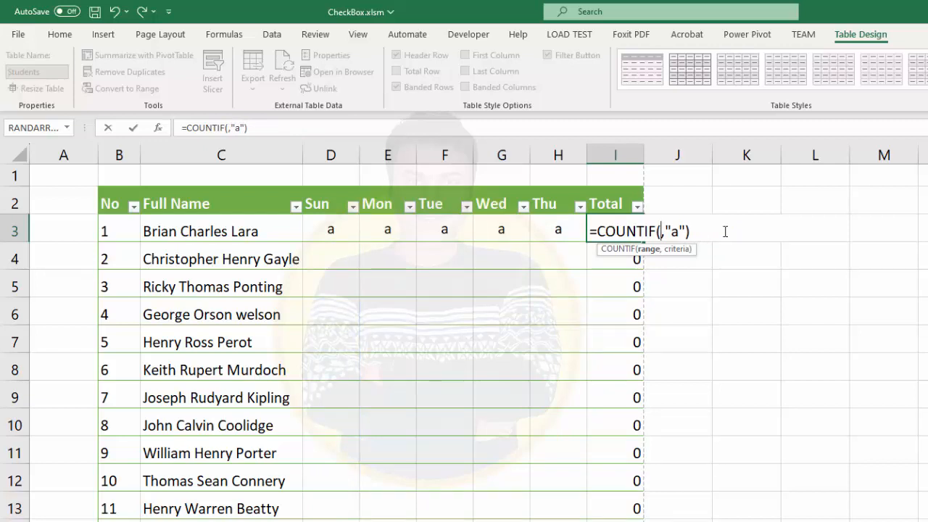
{"action": "type", "text": "["}
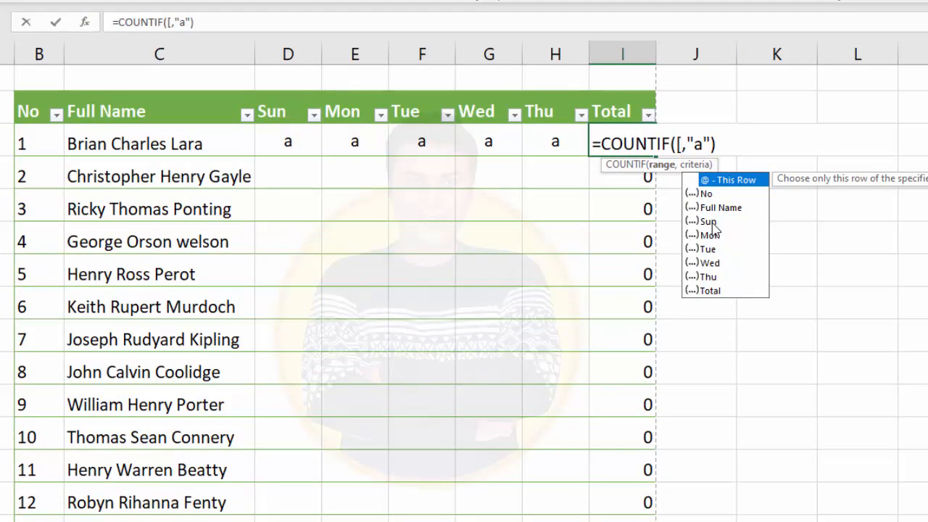
{"action": "type", "text": "@"}
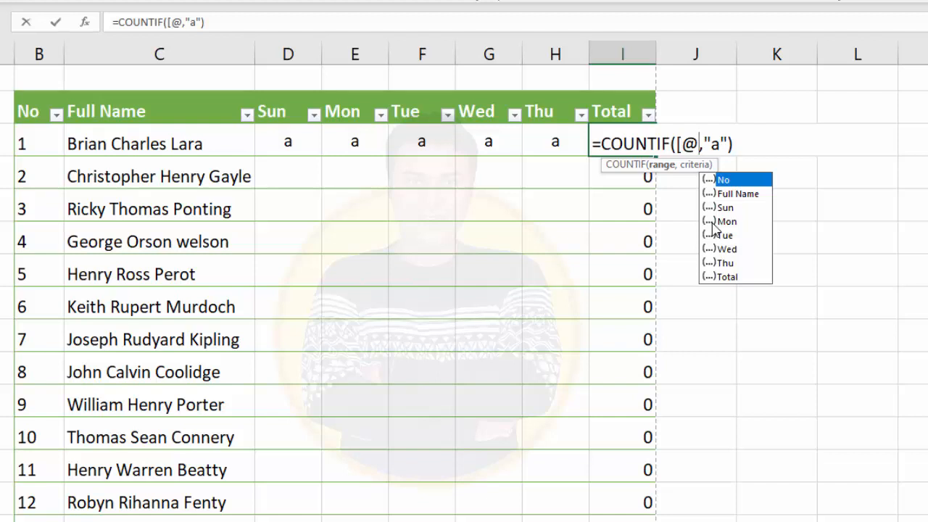
{"action": "type", "text": "sun"}
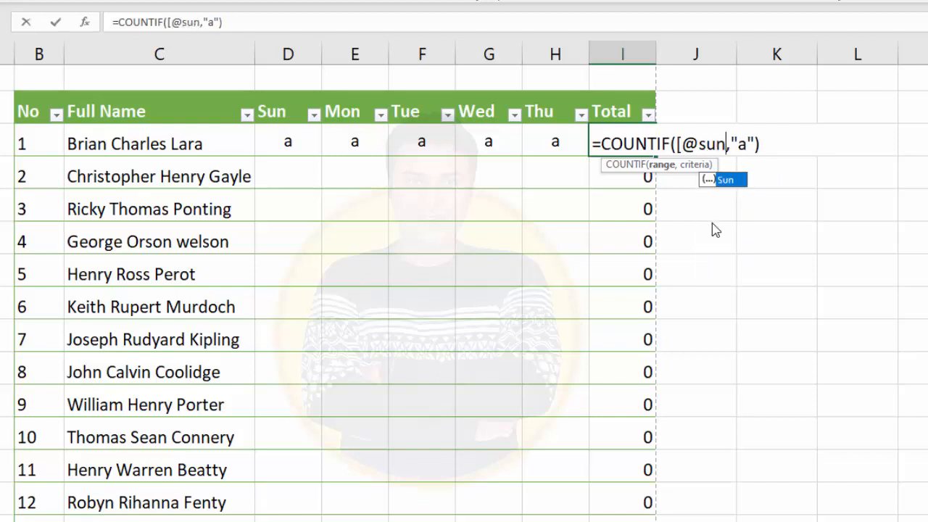
{"action": "type", "text": "]"}
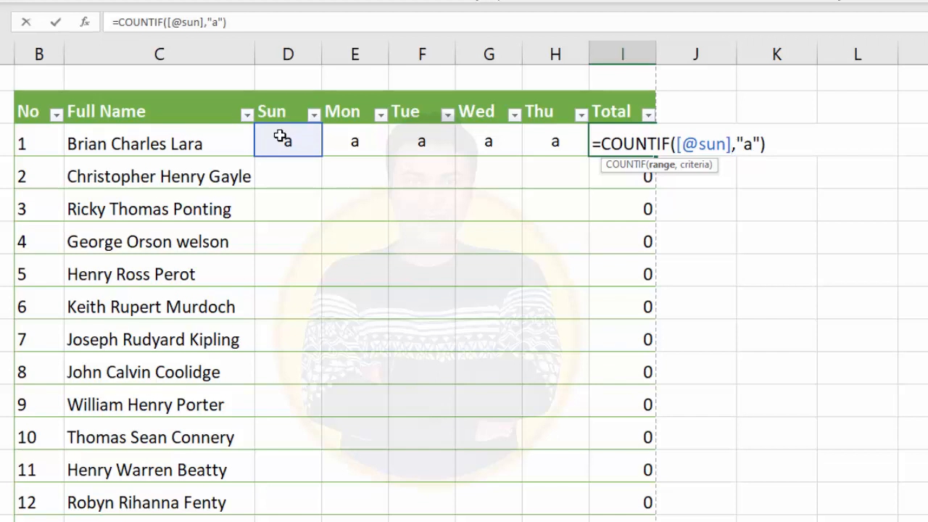
{"action": "type", "text": ":"}
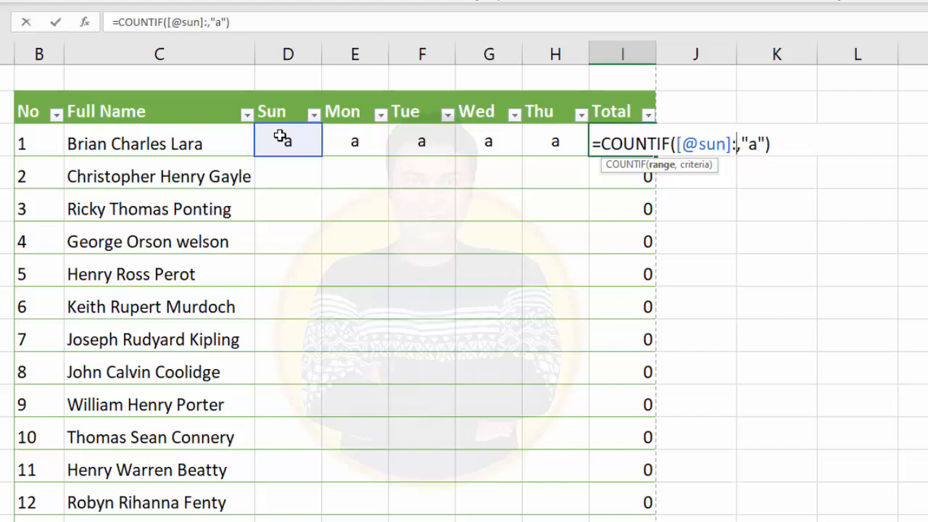
{"action": "type", "text": "["}
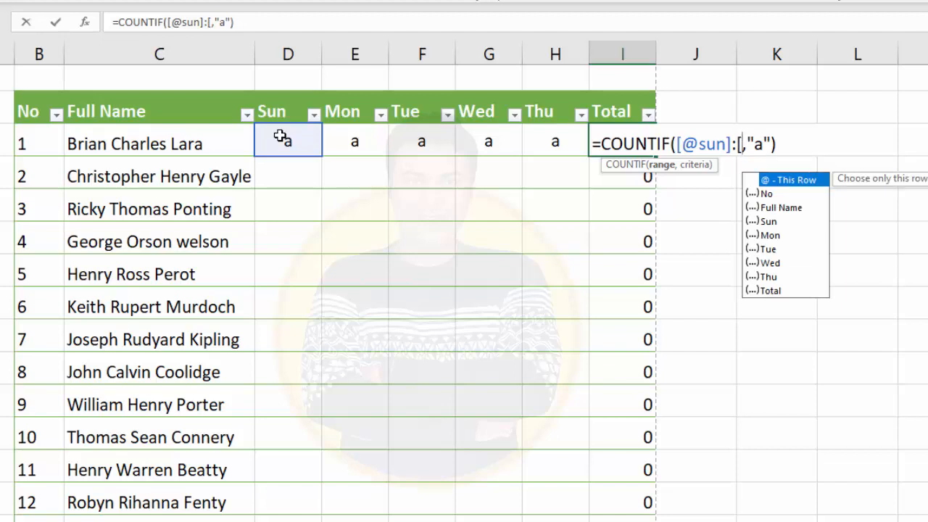
{"action": "type", "text": "@"}
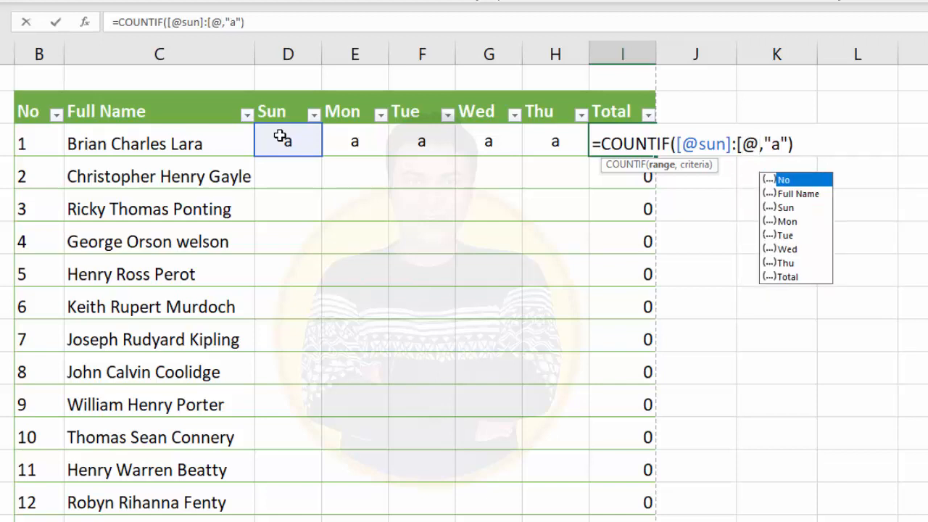
{"action": "type", "text": "thu"}
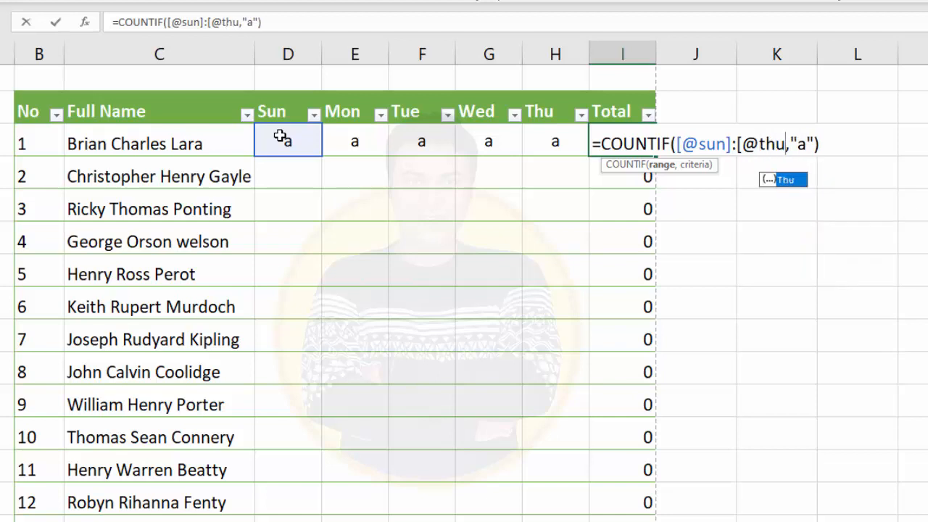
{"action": "key", "text": "Tab"}
{"action": "type", "text": "]"}
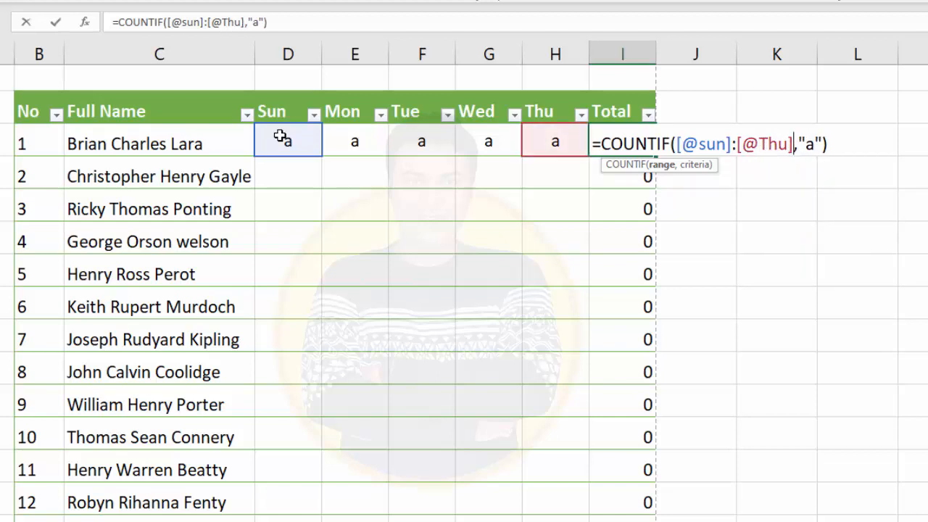
{"action": "key", "text": "Return"}
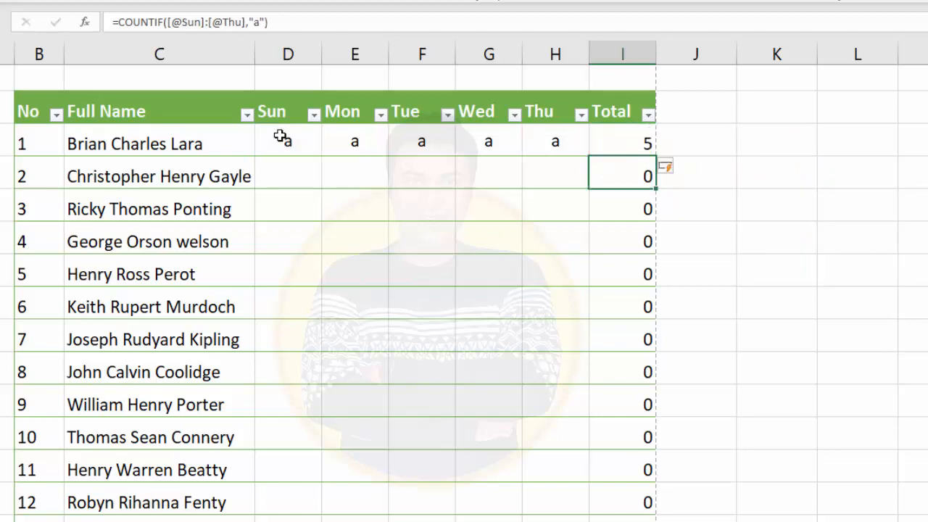
{"action": "left_click", "coordinate": [636, 139]}
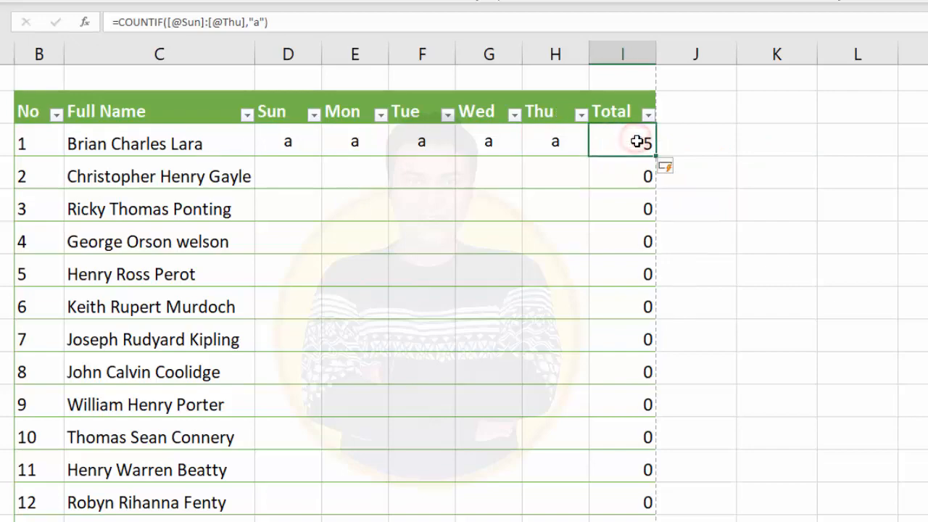
{"action": "double_click", "coordinate": [636, 138]}
{"action": "left_click_drag", "start_coordinate": [679, 143], "coordinate": [826, 144]}
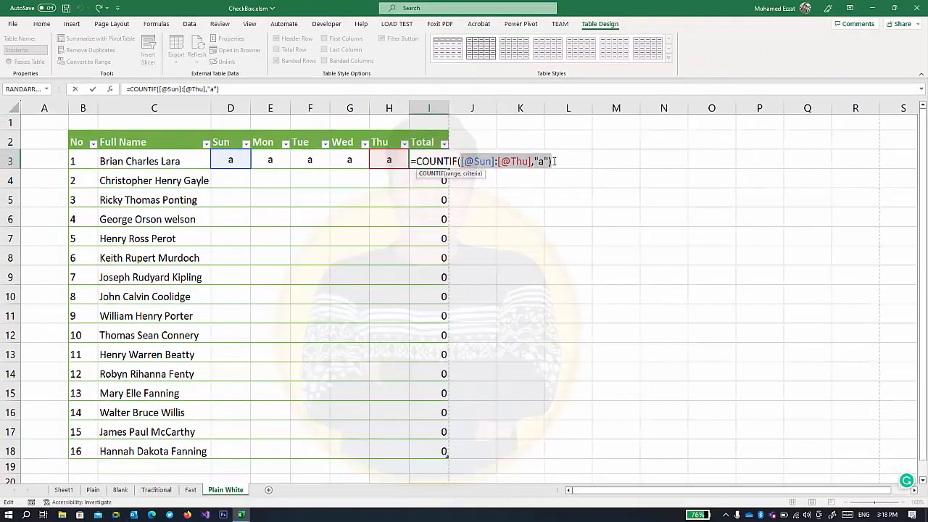
{"action": "key", "text": "Return"}
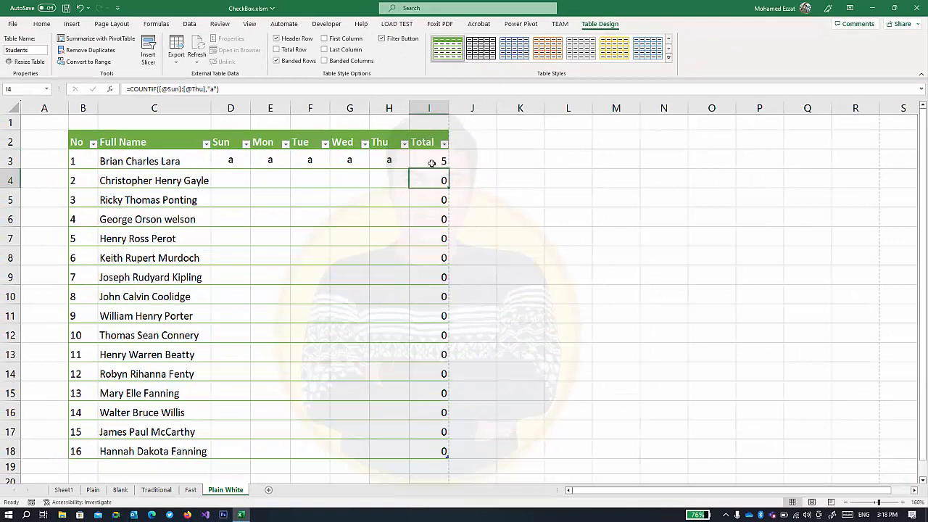
- Check the copied COUNTIF formula down the Total column of the attendance table
{"action": "left_click", "coordinate": [440, 200]}
{"action": "left_click", "coordinate": [440, 257]}
{"action": "left_click", "coordinate": [448, 306]}
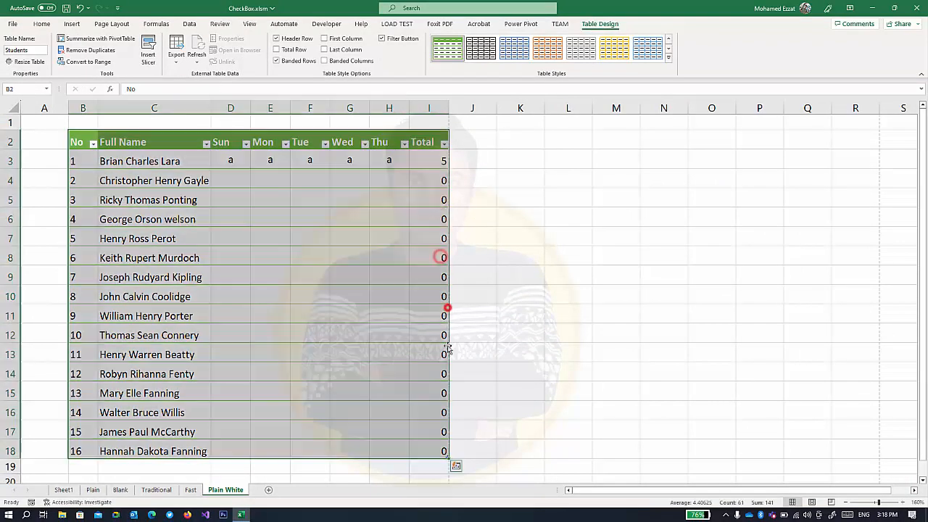
{"action": "left_click", "coordinate": [436, 374]}
{"action": "left_click", "coordinate": [436, 164]}
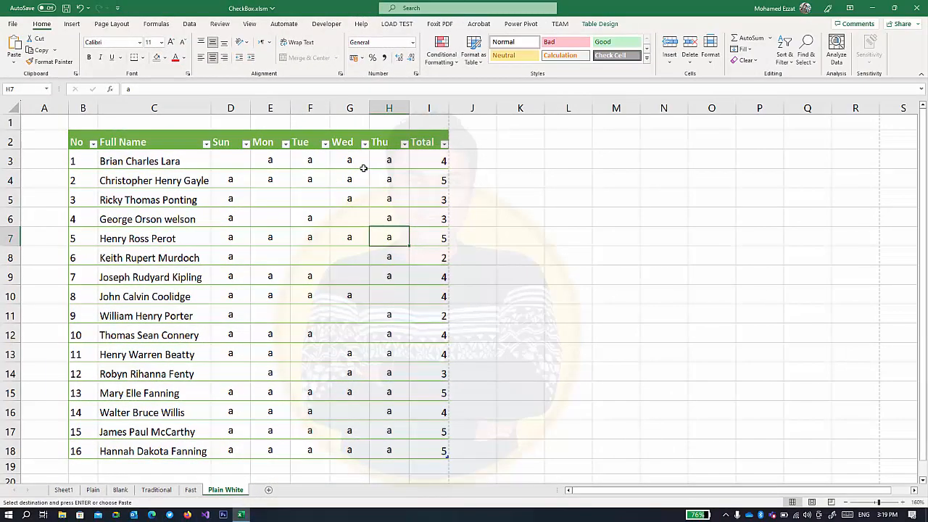
- Compare the first person's blank Sun cell, D3, with the finished check-mark table on the Plain sheet, and return to Plain White
{"action": "left_click", "coordinate": [232, 164]}
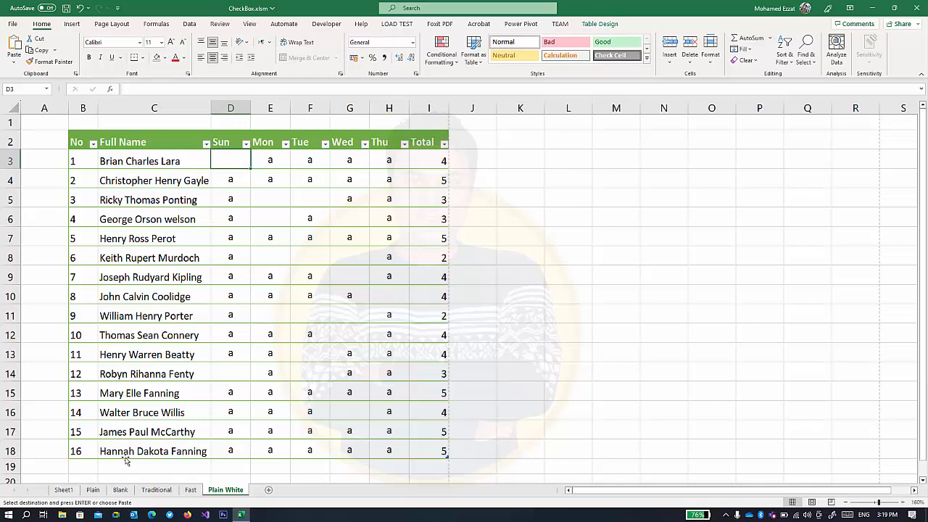
{"action": "left_click", "coordinate": [98, 490]}
{"action": "scroll", "coordinate": [365, 275], "scroll_direction": "down", "scroll_amount": 1}
{"action": "scroll", "coordinate": [324, 245], "scroll_direction": "up", "scroll_amount": 1}
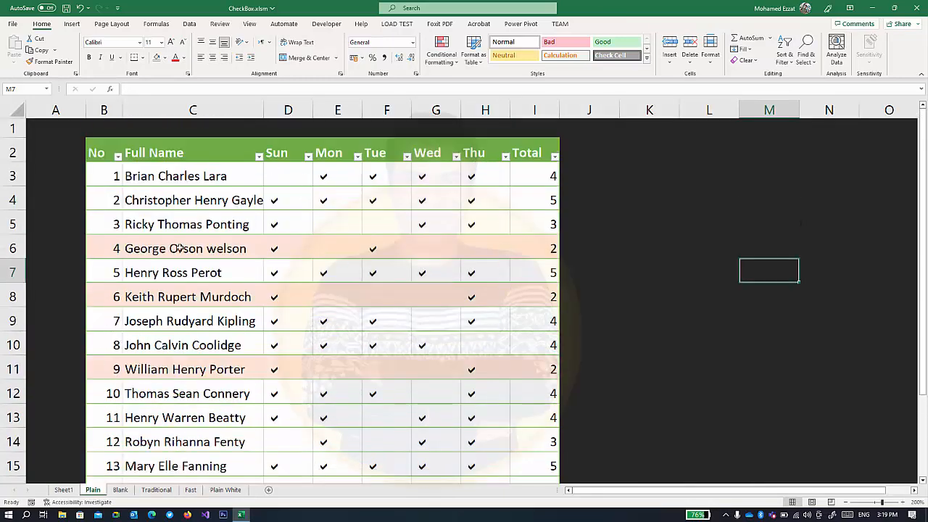
{"action": "left_click", "coordinate": [223, 491]}
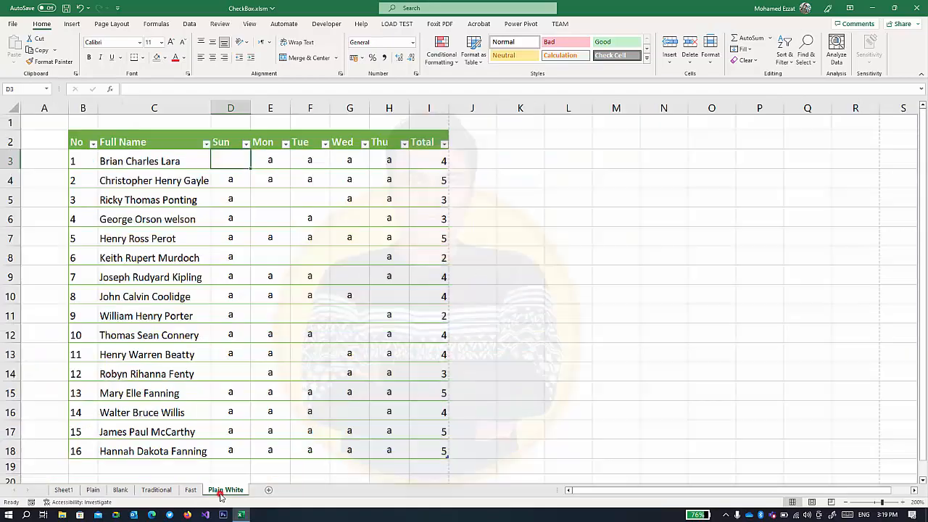
- Set the font of the weekday cells D3:H18 to Webdings so the "a" entries display as check marks
{"action": "left_click_drag", "start_coordinate": [229, 155], "coordinate": [389, 451]}
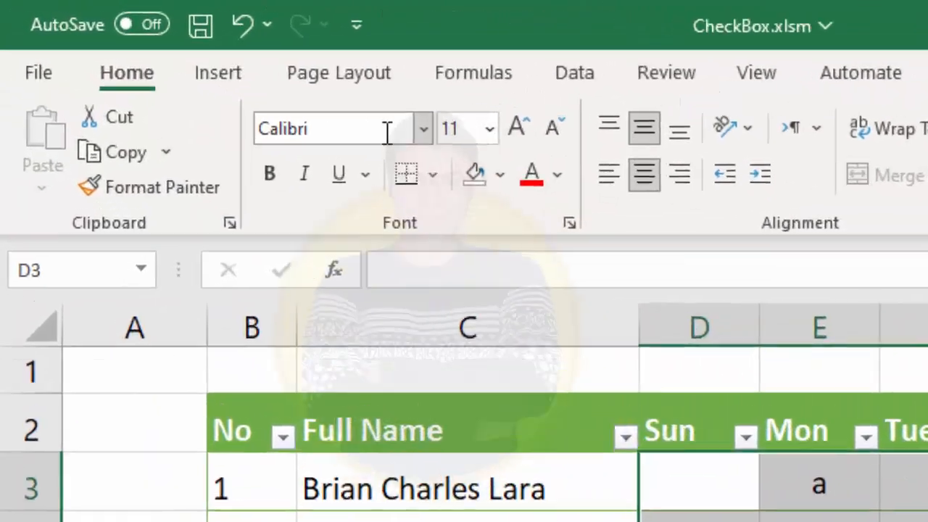
{"action": "left_click", "coordinate": [129, 43]}
{"action": "type", "text": "Webdings"}
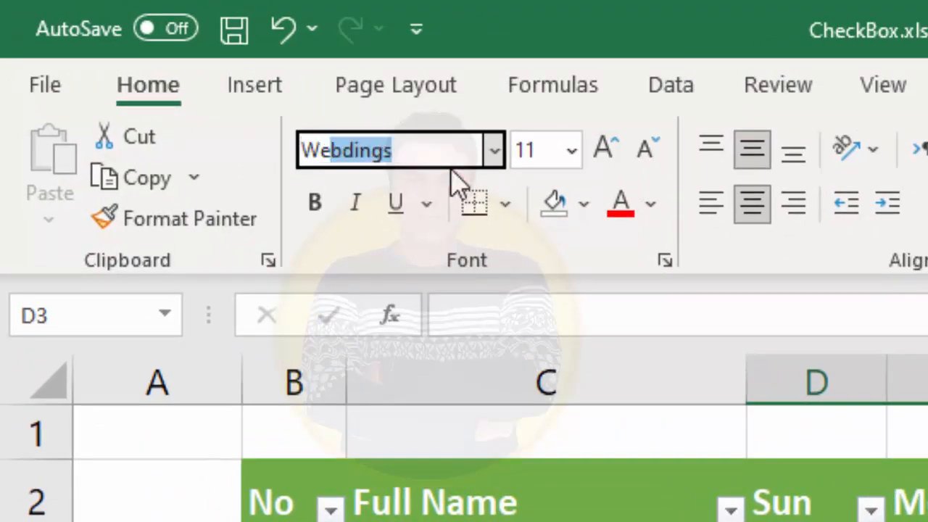
{"action": "key", "text": "Return"}
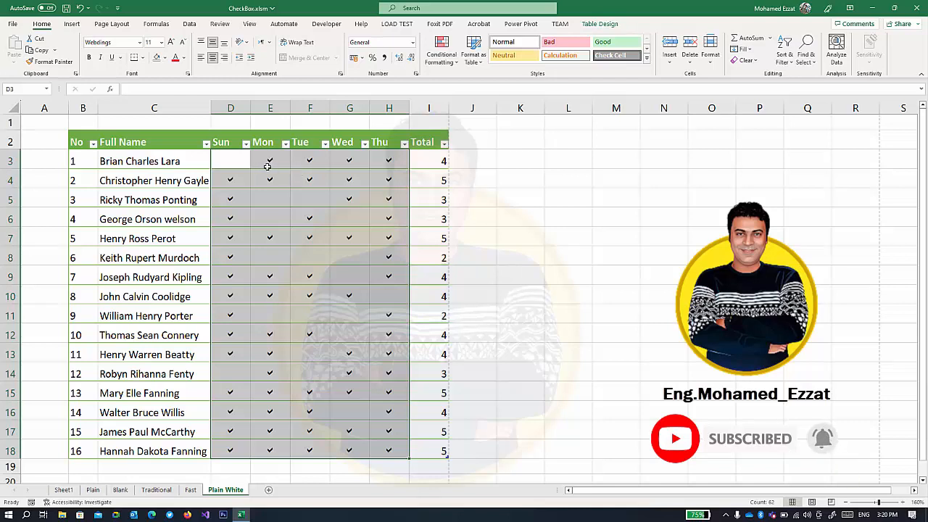
- Try the theme font colour Green, Accent 6 and its Darker 25% shade on the weekday check marks
{"action": "left_click", "coordinate": [185, 58]}
{"action": "left_click", "coordinate": [248, 97]}
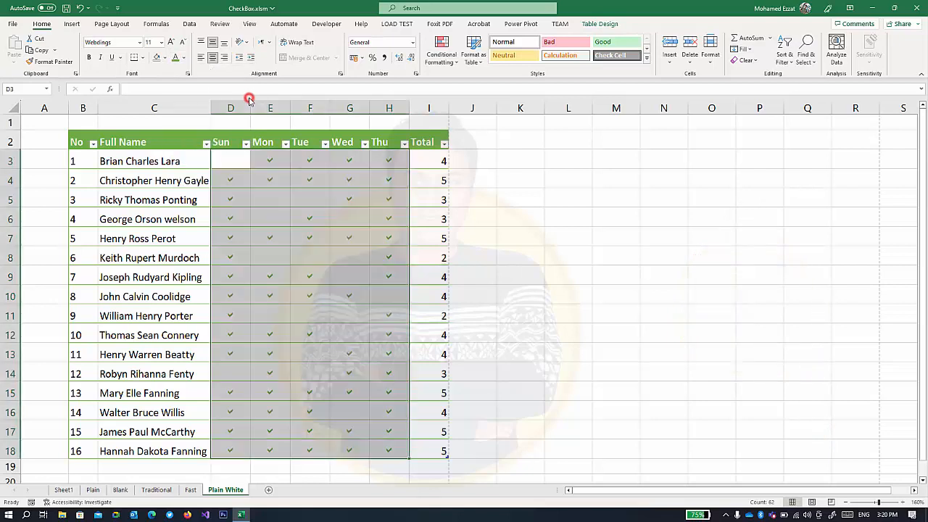
{"action": "left_click", "coordinate": [185, 58]}
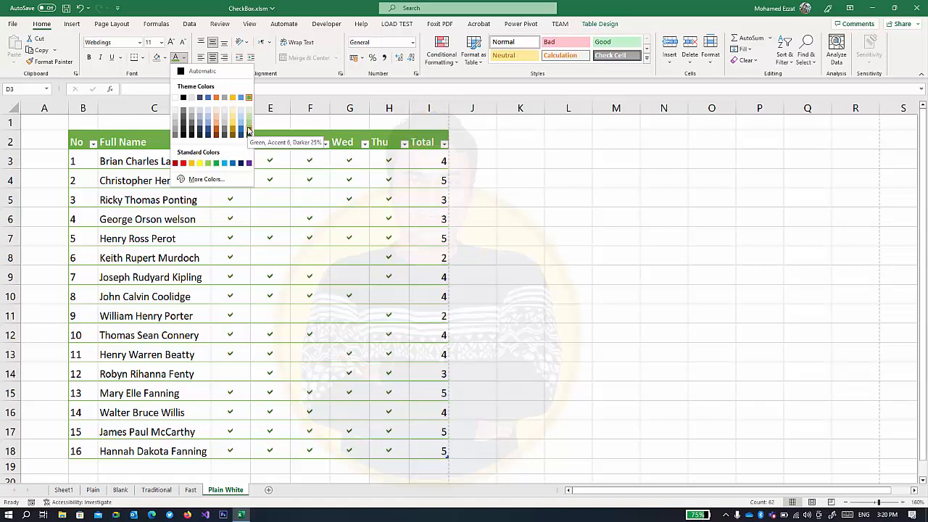
{"action": "left_click", "coordinate": [248, 131]}
{"action": "left_click", "coordinate": [243, 162]}
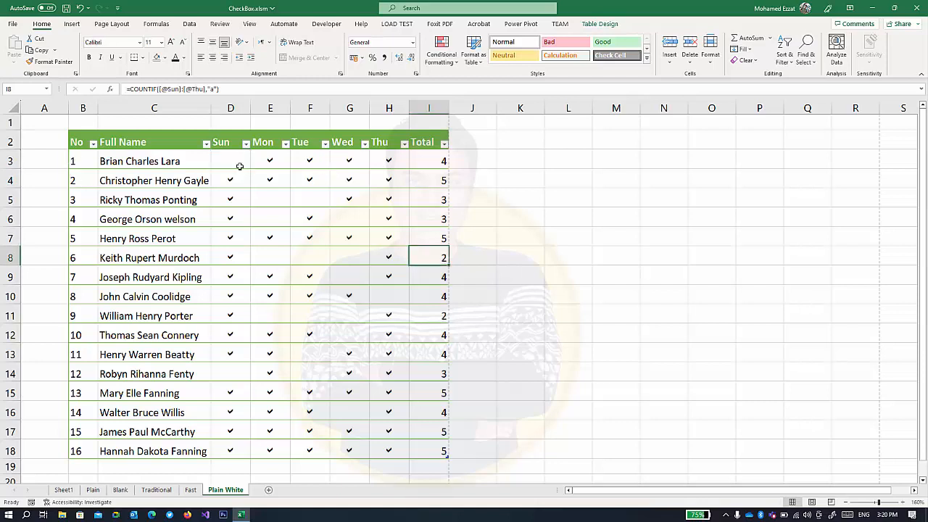
{"action": "left_click", "coordinate": [240, 166]}
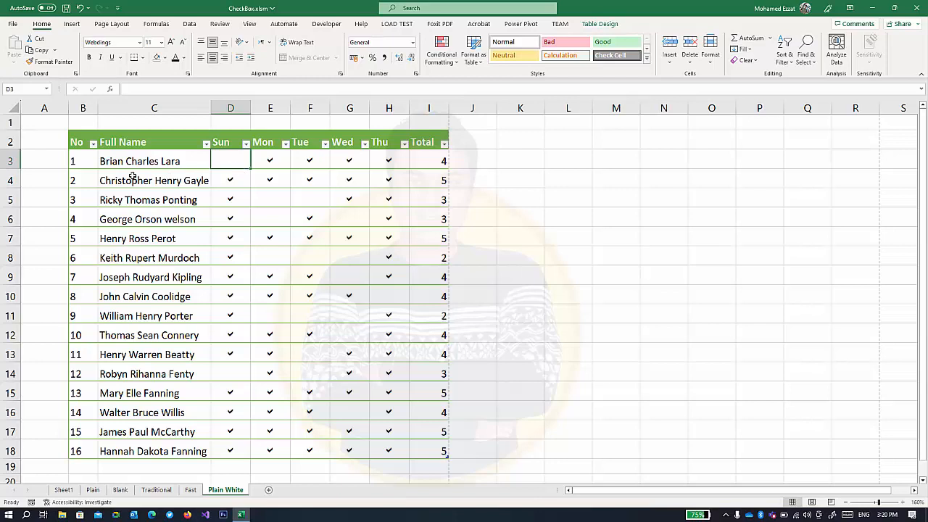
- Create a conditional formatting rule on the data cells B3:I18 that formats only cells with a value less than 3
{"action": "left_click_drag", "start_coordinate": [84, 163], "coordinate": [414, 445]}
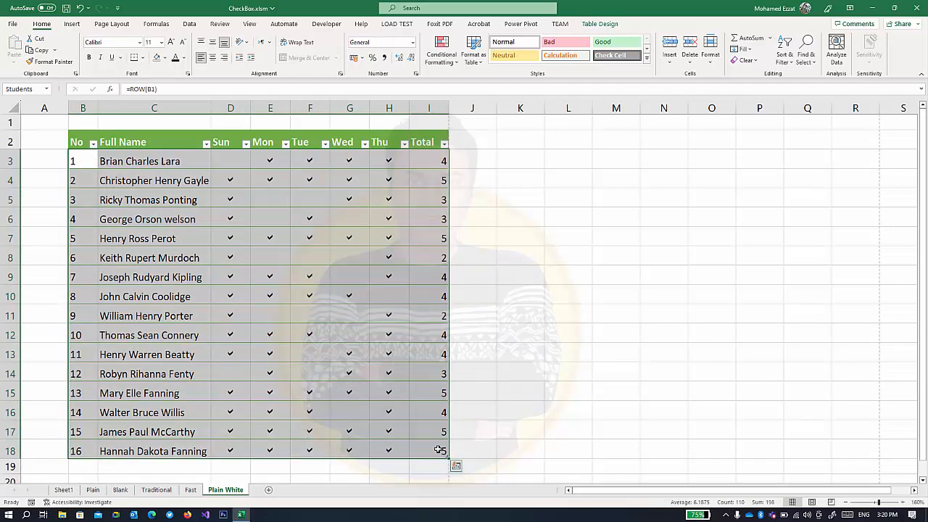
{"action": "left_click", "coordinate": [435, 58]}
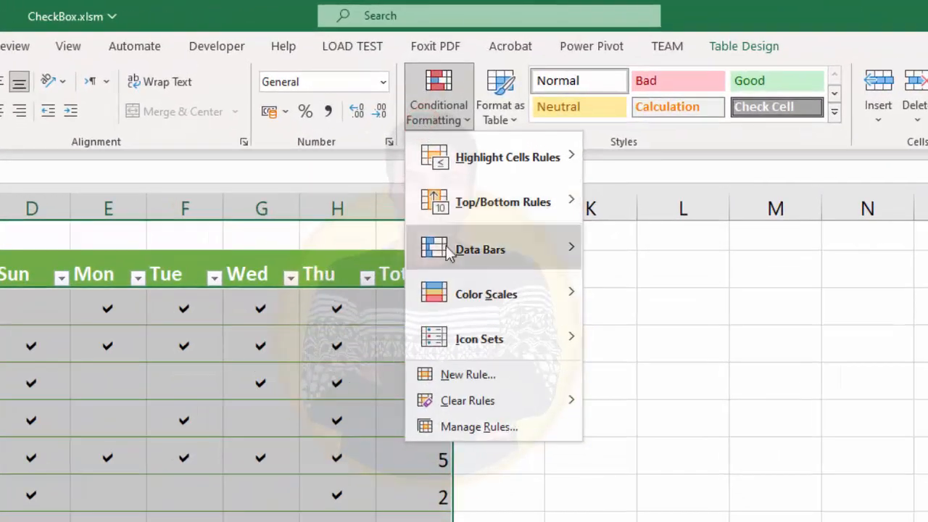
{"action": "left_click", "coordinate": [466, 383]}
{"action": "left_click_drag", "start_coordinate": [0, 455], "coordinate": [87, 409]}
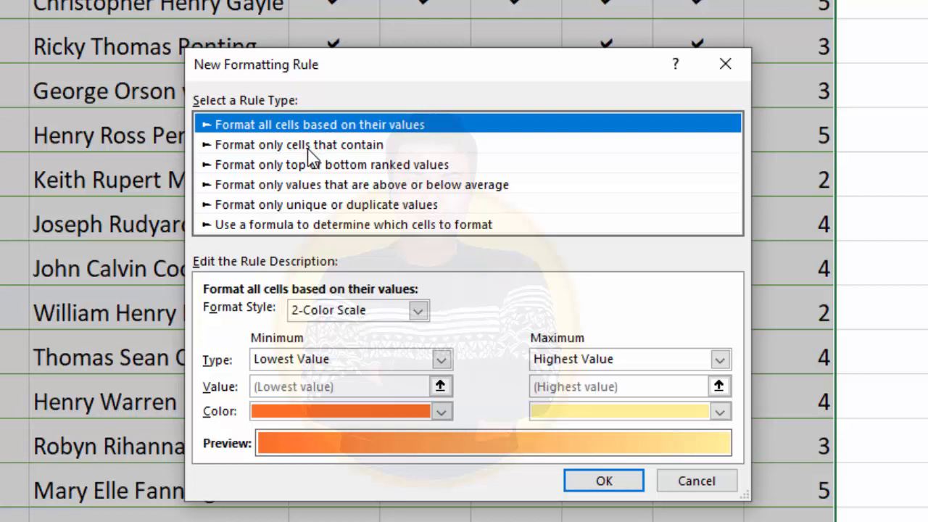
{"action": "left_click", "coordinate": [226, 147]}
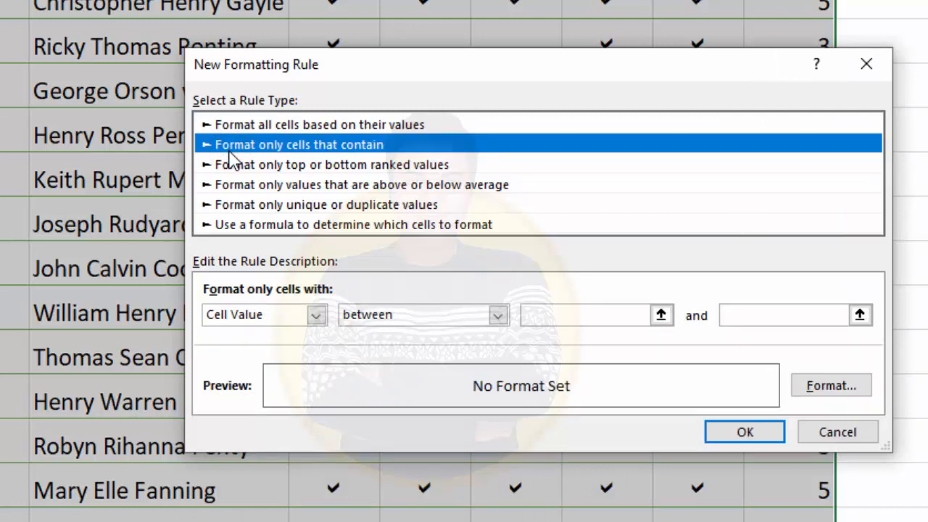
{"action": "left_click", "coordinate": [498, 316]}
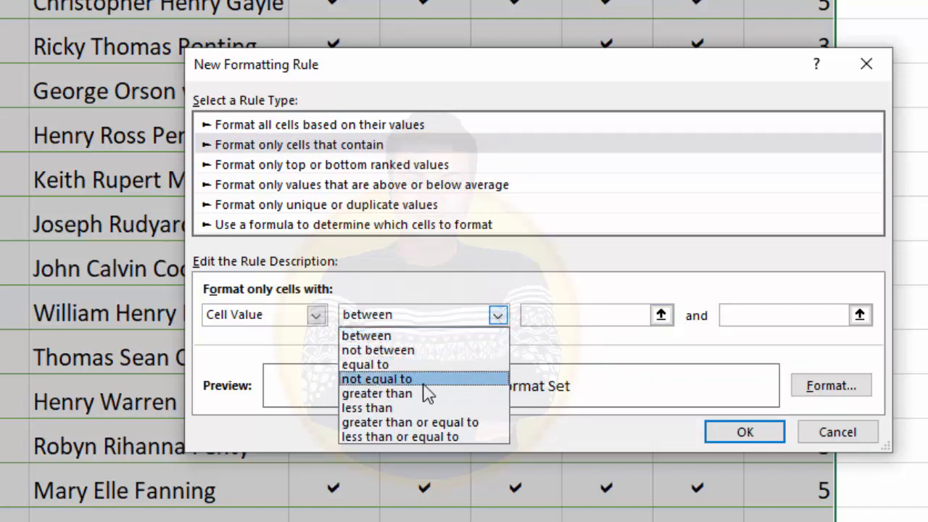
{"action": "left_click", "coordinate": [400, 408]}
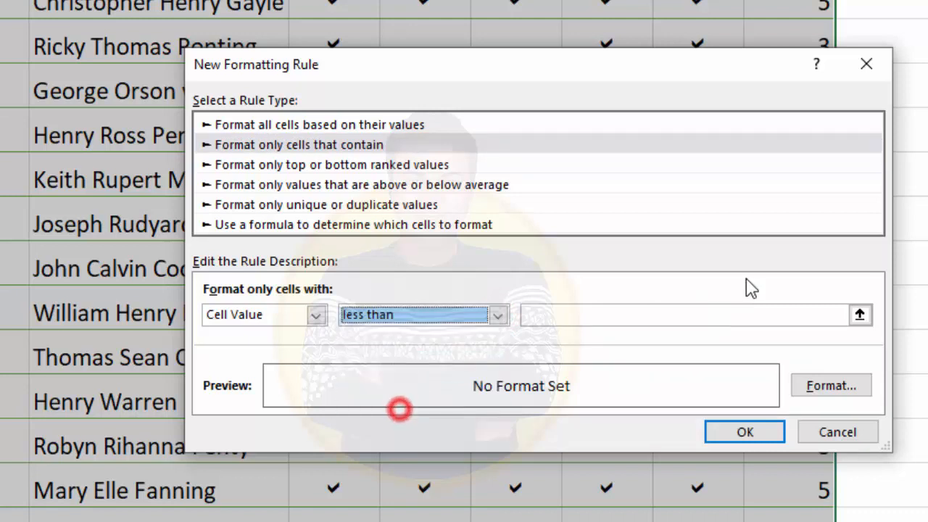
{"action": "left_click", "coordinate": [634, 312]}
{"action": "type", "text": "3"}
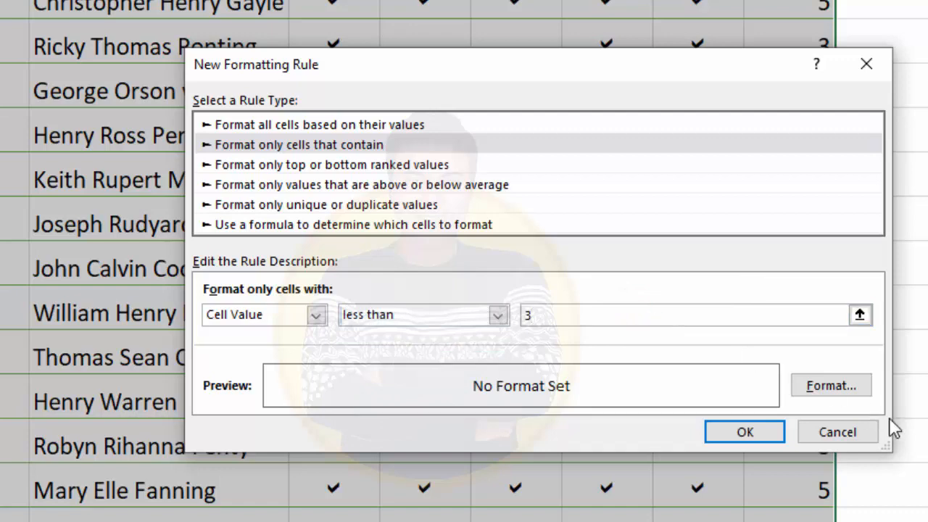
- Give the less-than-3 rule the lightest orange fill and apply it to the table
{"action": "left_click", "coordinate": [831, 390]}
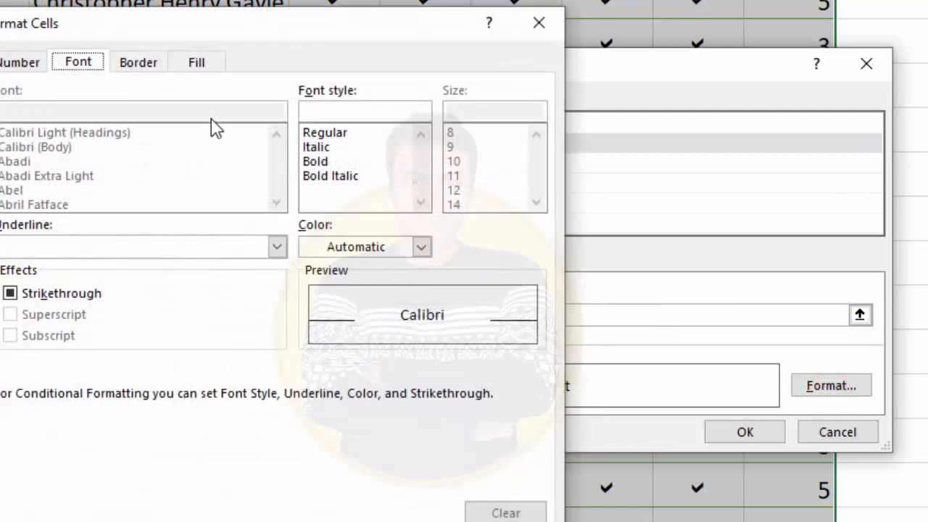
{"action": "left_click", "coordinate": [206, 67]}
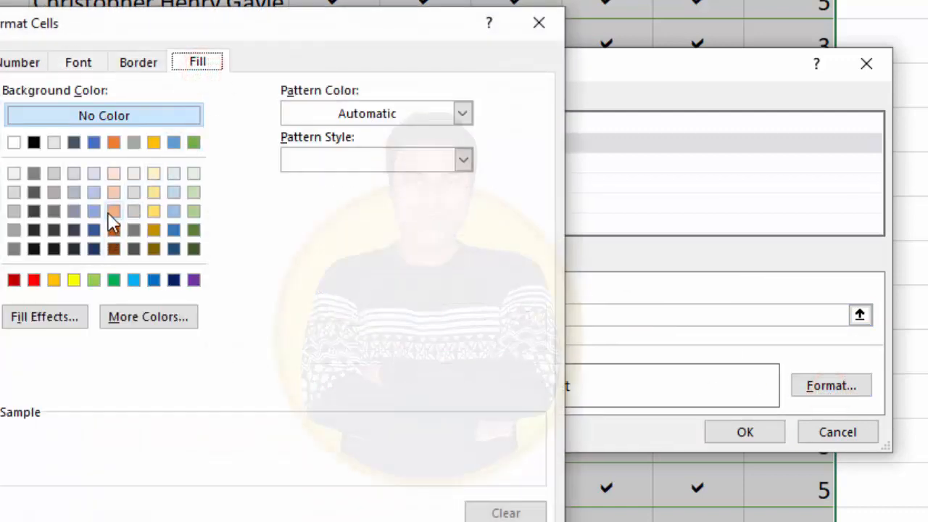
{"action": "left_click", "coordinate": [114, 175]}
{"action": "left_click", "coordinate": [266, 421]}
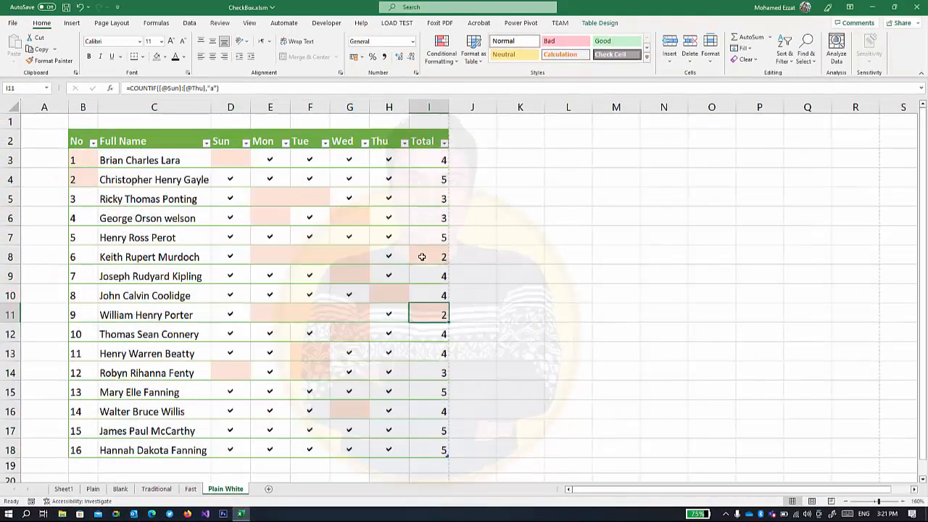
- Examine which cells the rule highlights in the Total, Thu, No and Sun columns
{"action": "left_click", "coordinate": [428, 251]}
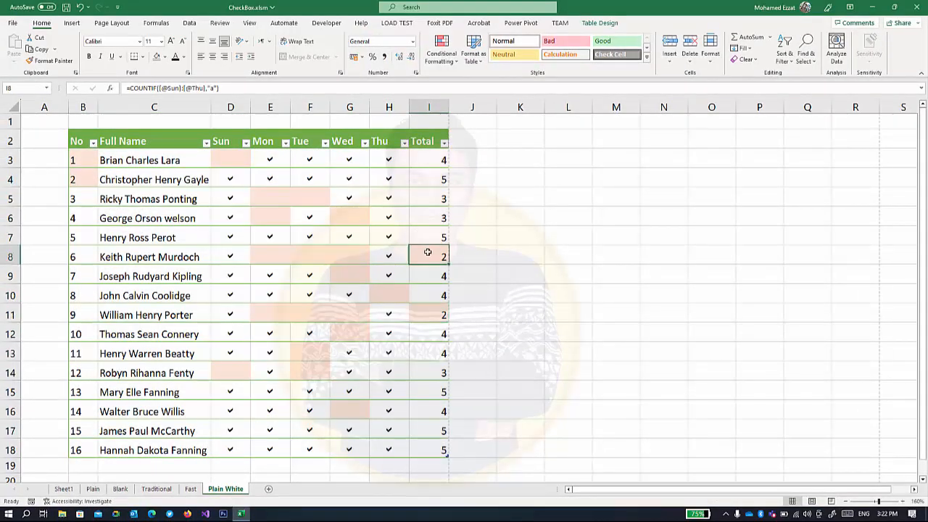
{"action": "left_click", "coordinate": [432, 310]}
{"action": "left_click", "coordinate": [380, 295]}
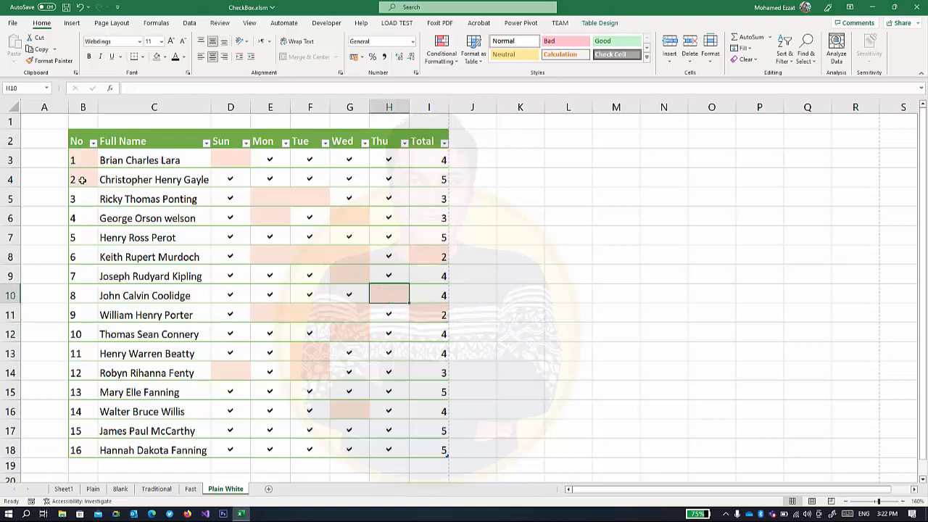
{"action": "left_click_drag", "start_coordinate": [82, 180], "coordinate": [81, 163]}
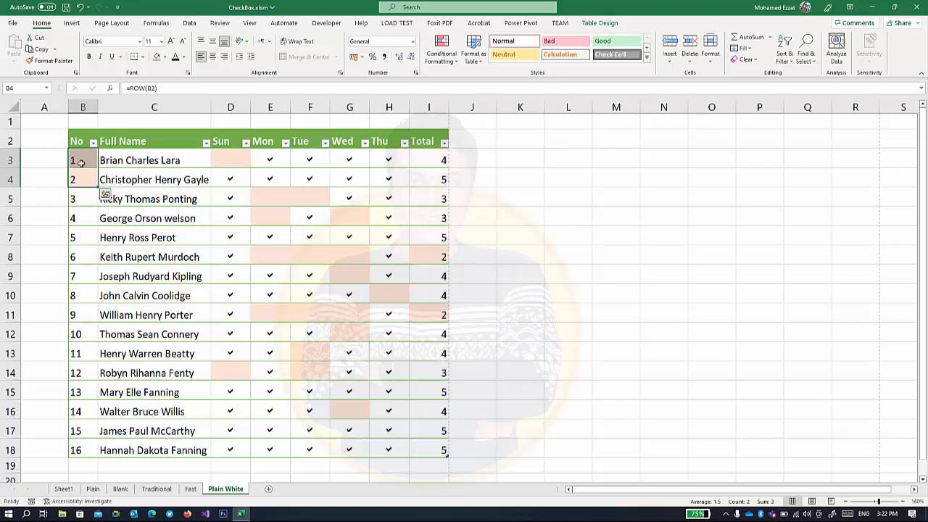
{"action": "left_click", "coordinate": [244, 160]}
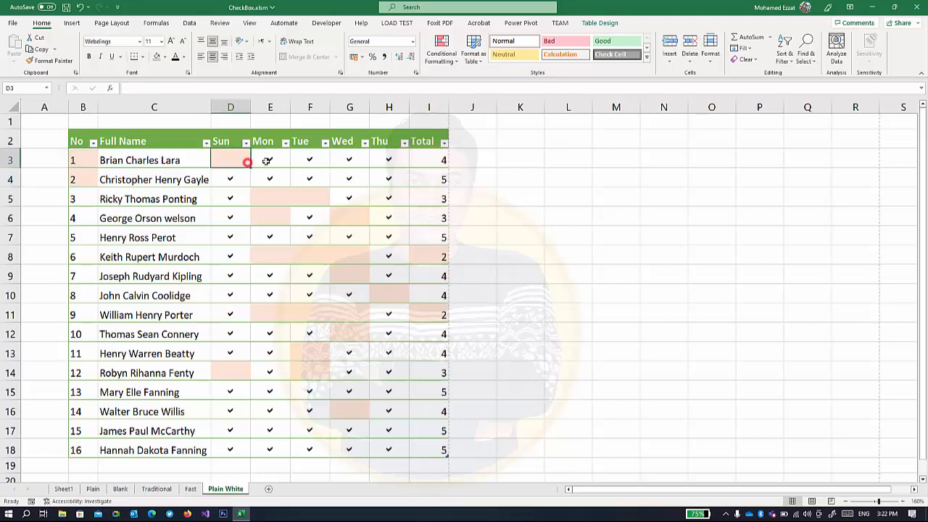
- Clear the conditional formatting rules from this table
{"action": "left_click", "coordinate": [456, 62]}
{"action": "mouse_move", "coordinate": [477, 209]}
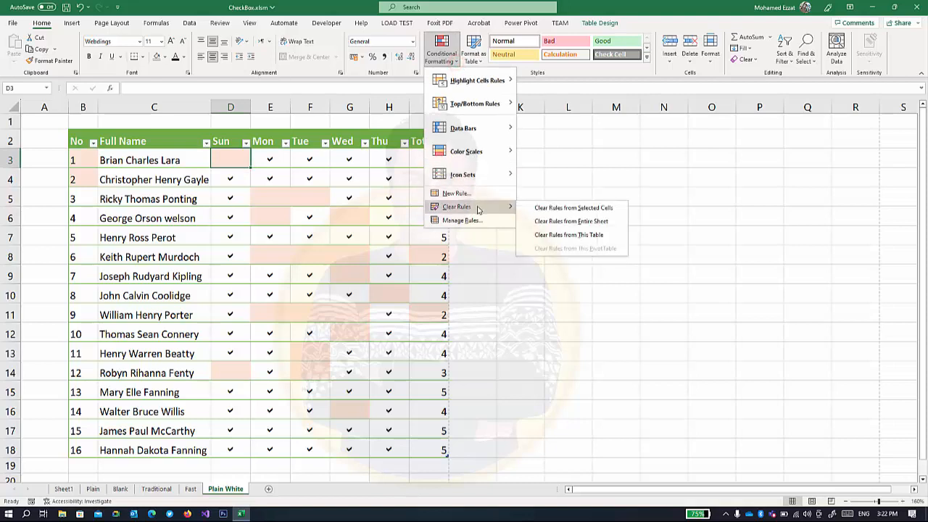
{"action": "left_click", "coordinate": [551, 243]}
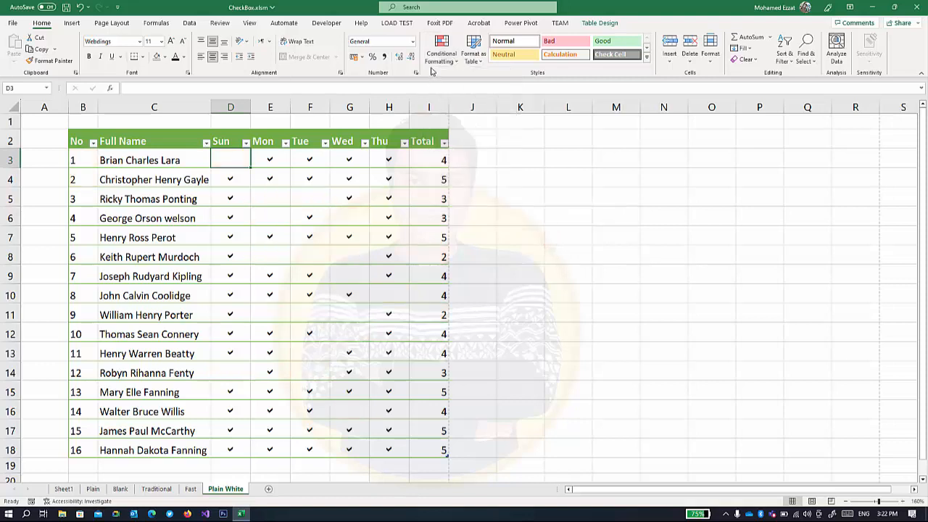
- Start a new conditional formatting rule on B3:I18 that uses a formula to determine which cells to format
{"action": "left_click_drag", "start_coordinate": [76, 162], "coordinate": [78, 181]}
{"action": "left_click_drag", "start_coordinate": [134, 189], "coordinate": [435, 453]}
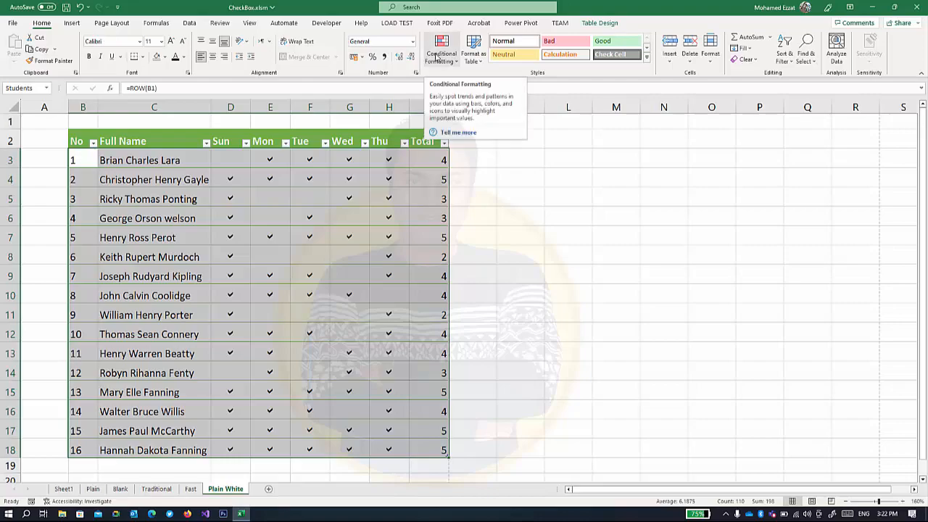
{"action": "left_click", "coordinate": [436, 52]}
{"action": "left_click", "coordinate": [458, 193]}
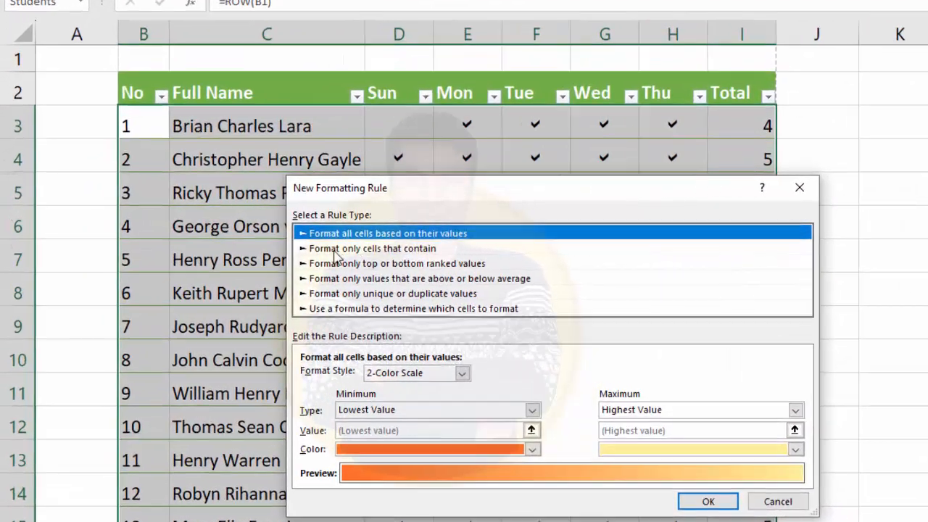
{"action": "left_click", "coordinate": [335, 250]}
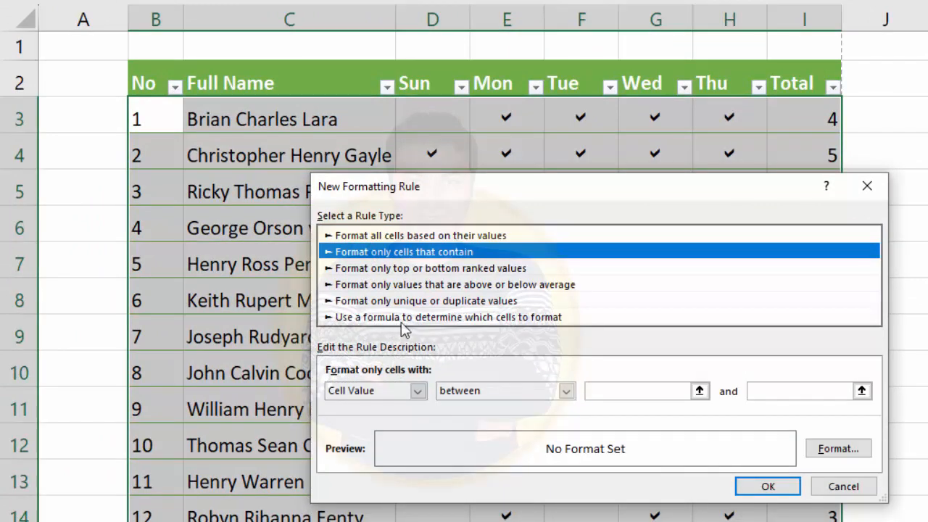
{"action": "left_click", "coordinate": [410, 319]}
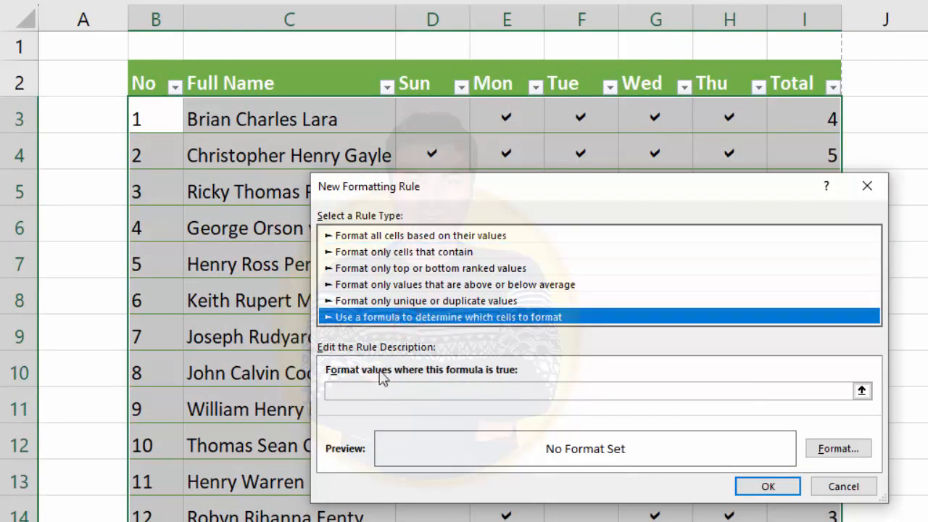
- Enter =$I3<3 as the formatting rule's formula, with the column absolute and the row relative
{"action": "left_click", "coordinate": [362, 391]}
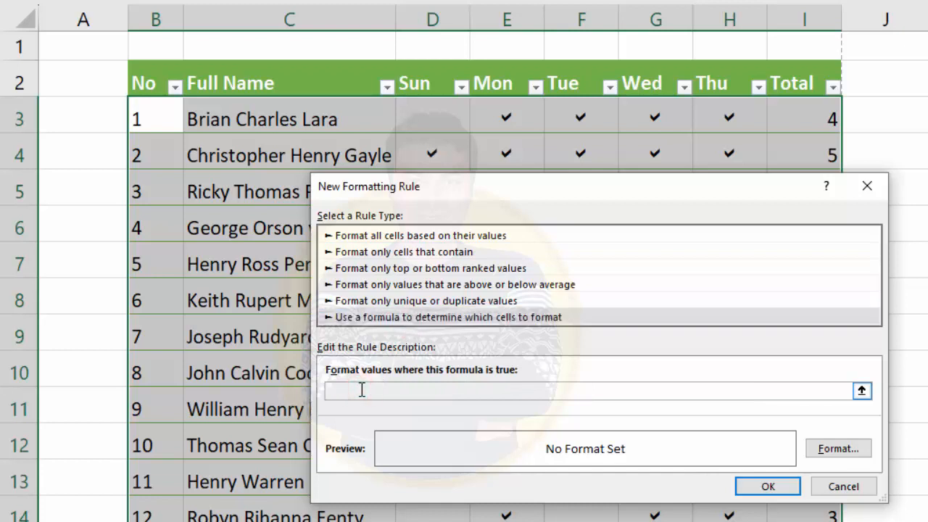
{"action": "type", "text": "="}
{"action": "left_click", "coordinate": [819, 115]}
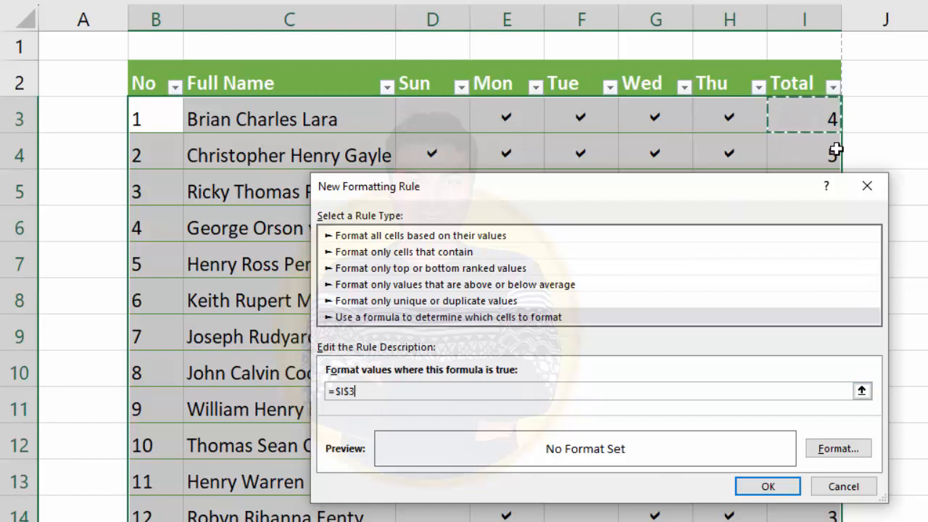
{"action": "left_click_drag", "start_coordinate": [789, 189], "coordinate": [796, 282]}
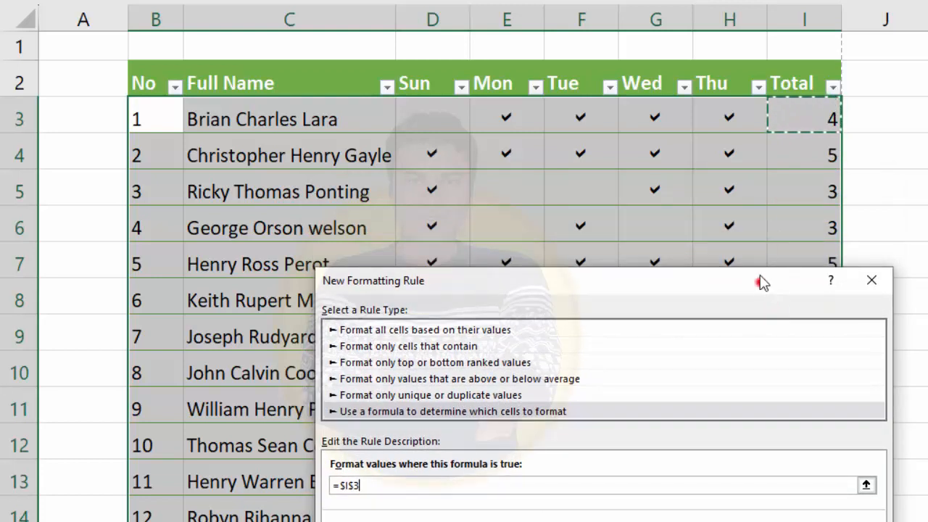
{"action": "left_click_drag", "start_coordinate": [761, 282], "coordinate": [755, 181]}
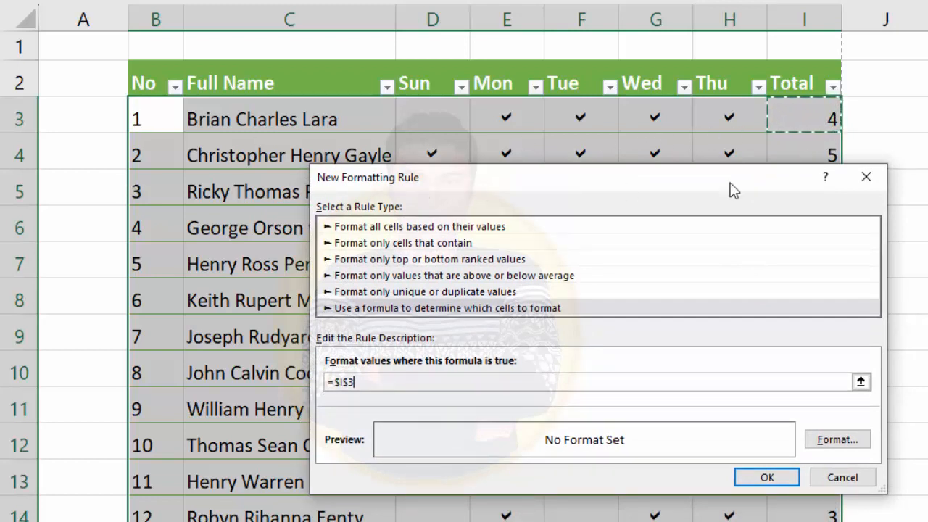
{"action": "left_click", "coordinate": [350, 384]}
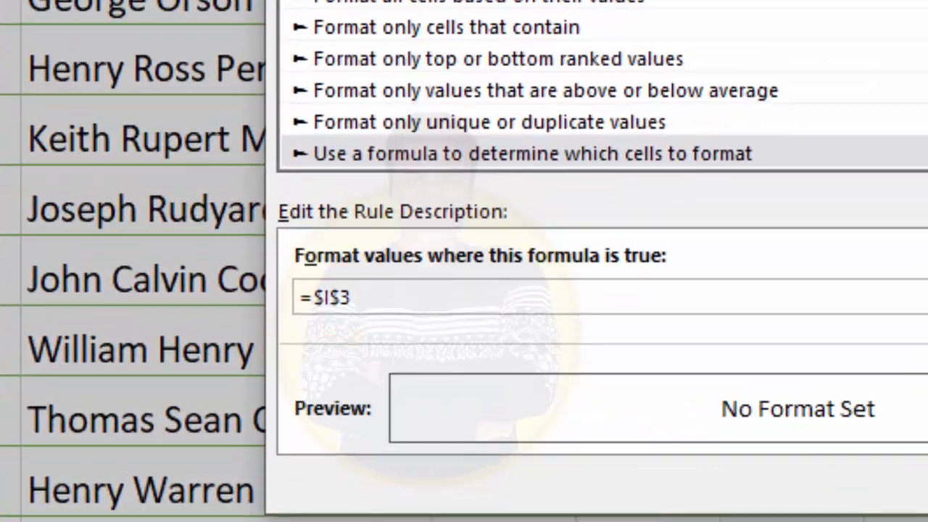
{"action": "key", "text": "BackSpace"}
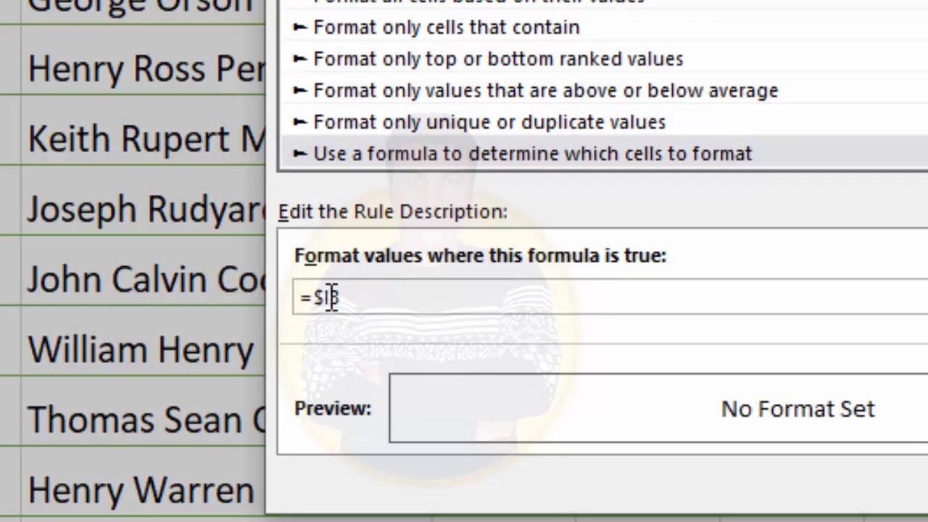
{"action": "left_click", "coordinate": [395, 297]}
{"action": "type", "text": "<3"}
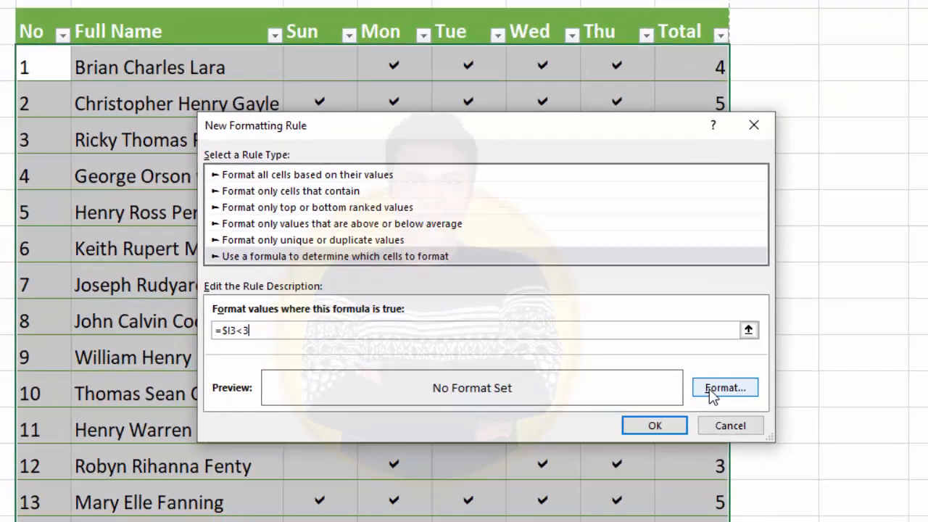
- Give the formula rule the lightest orange fill and apply it to the table
{"action": "left_click", "coordinate": [711, 389]}
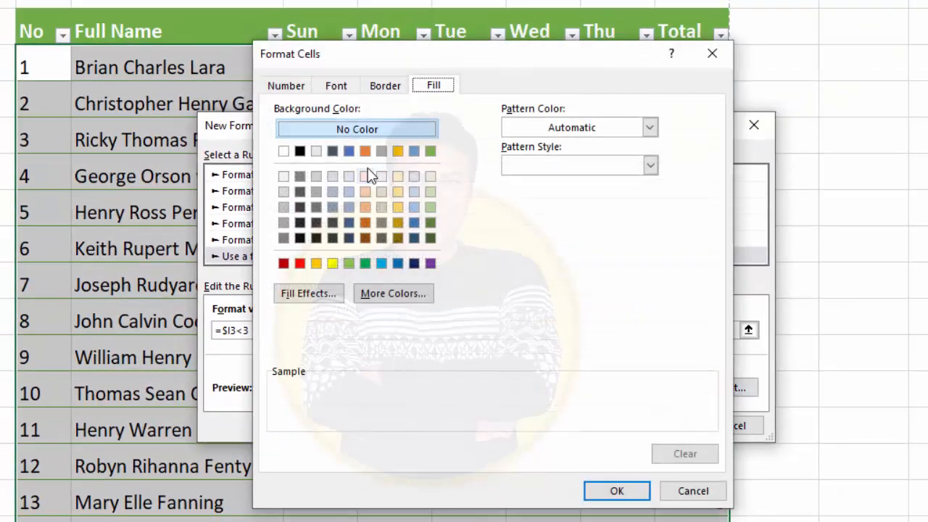
{"action": "left_click", "coordinate": [365, 175]}
{"action": "left_click", "coordinate": [440, 88]}
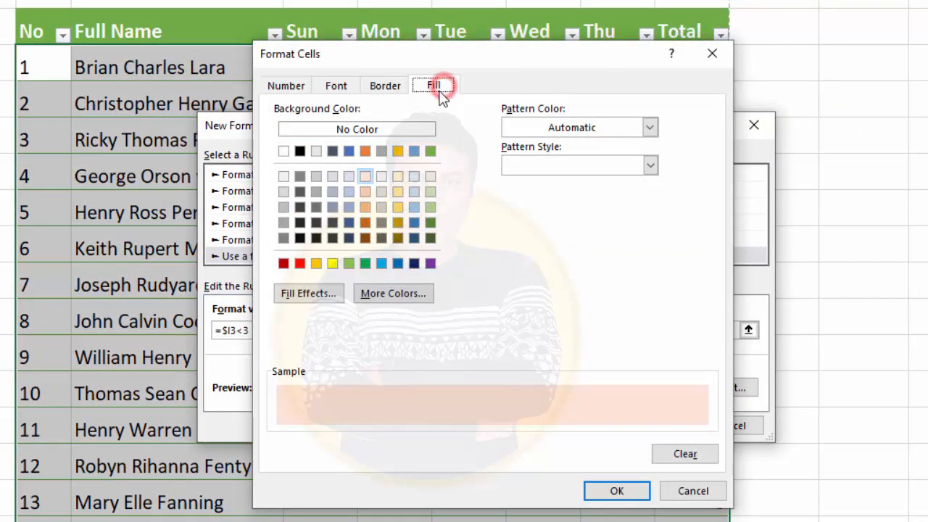
{"action": "left_click", "coordinate": [365, 181]}
{"action": "left_click", "coordinate": [601, 491]}
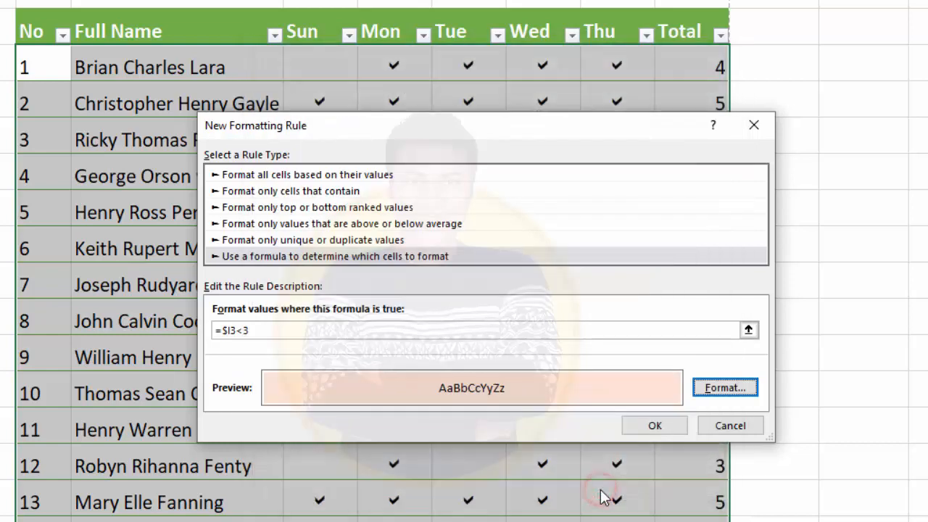
{"action": "left_click", "coordinate": [655, 425]}
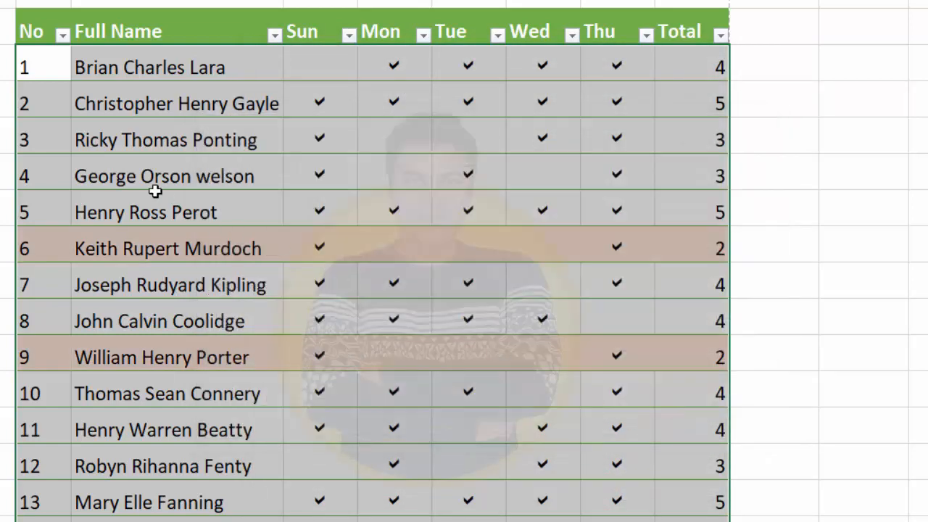
- Check the Total cells of the highlighted rows and delete the Wed check mark in G14
{"action": "left_click", "coordinate": [142, 174]}
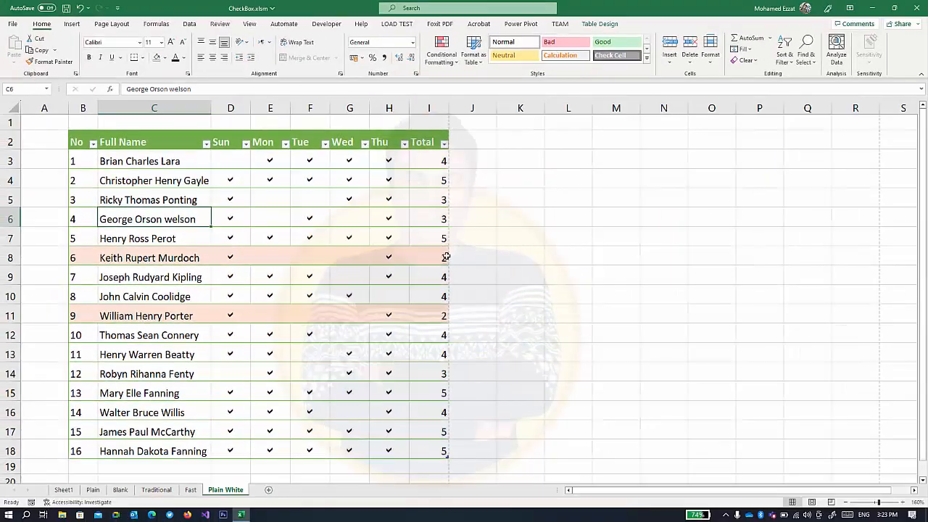
{"action": "left_click", "coordinate": [446, 258]}
{"action": "left_click", "coordinate": [430, 312]}
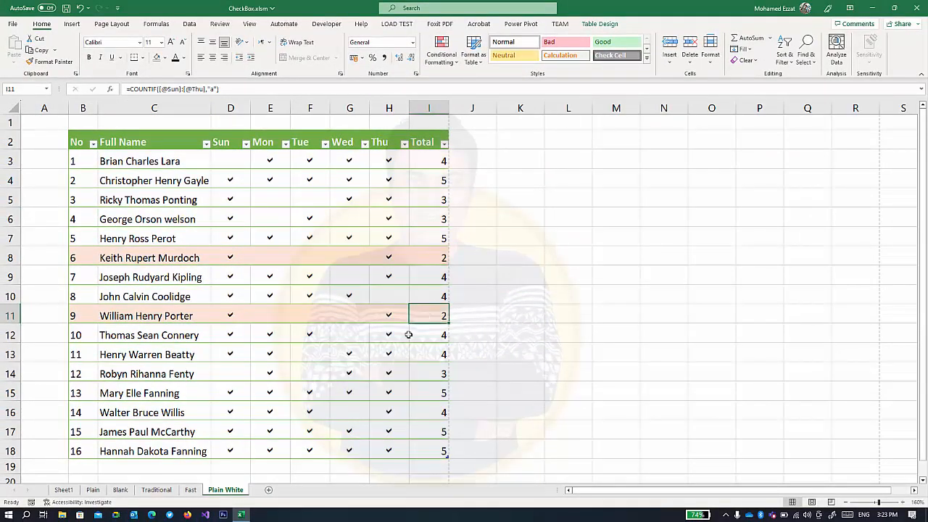
{"action": "left_click", "coordinate": [356, 374]}
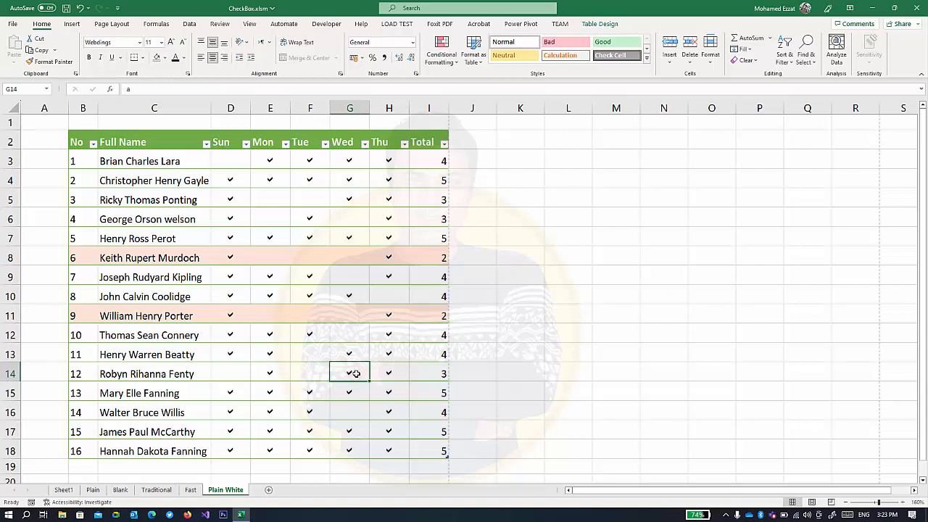
{"action": "key", "text": "Delete"}
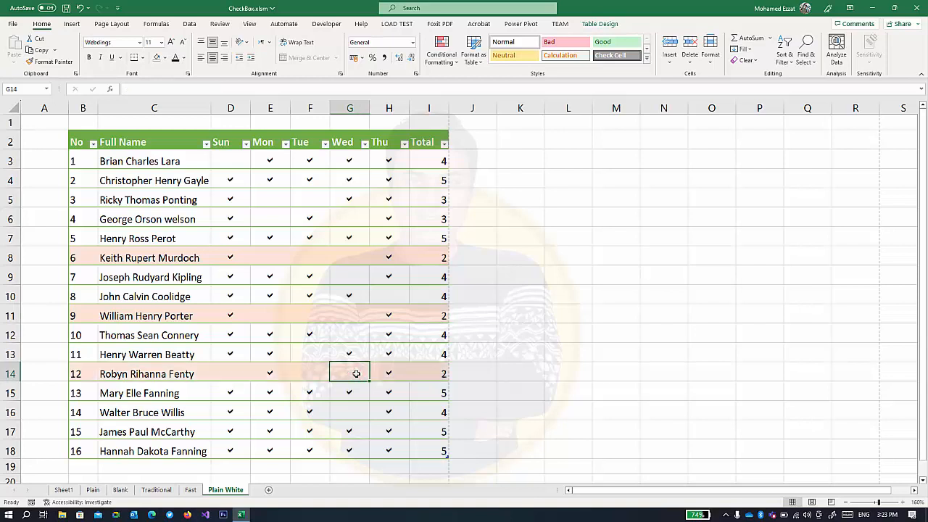
- Test the rule on row 5 by deleting the Wed check mark in G5 and entering a again
{"action": "left_click", "coordinate": [356, 192]}
{"action": "key", "text": "Delete"}
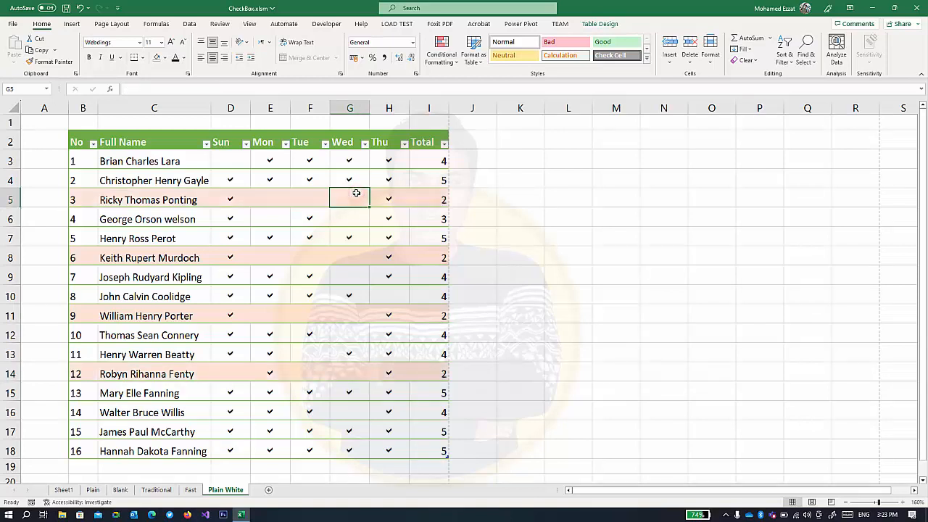
{"action": "type", "text": "a"}
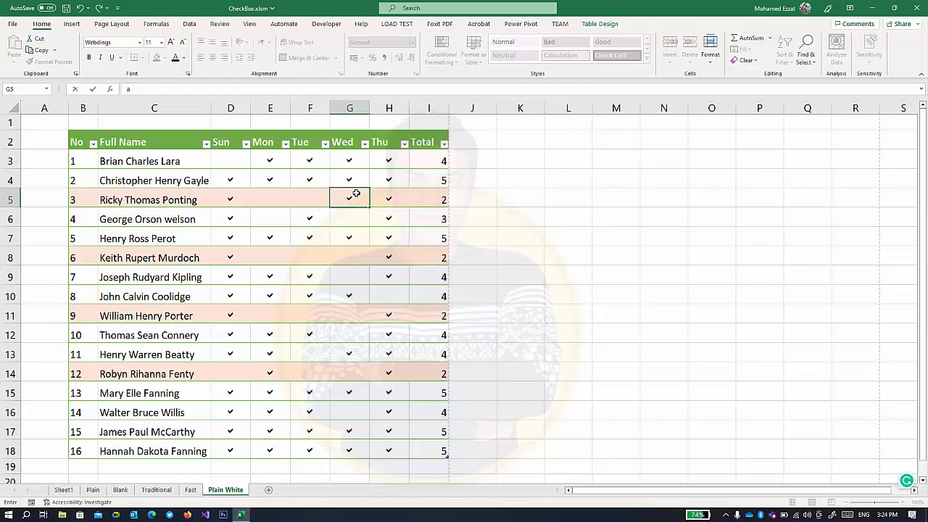
{"action": "key", "text": "Return"}
- Mark absences with crosses in row 5 by entering r for Tue in F5 and Mon in E5
{"action": "left_click", "coordinate": [357, 194]}
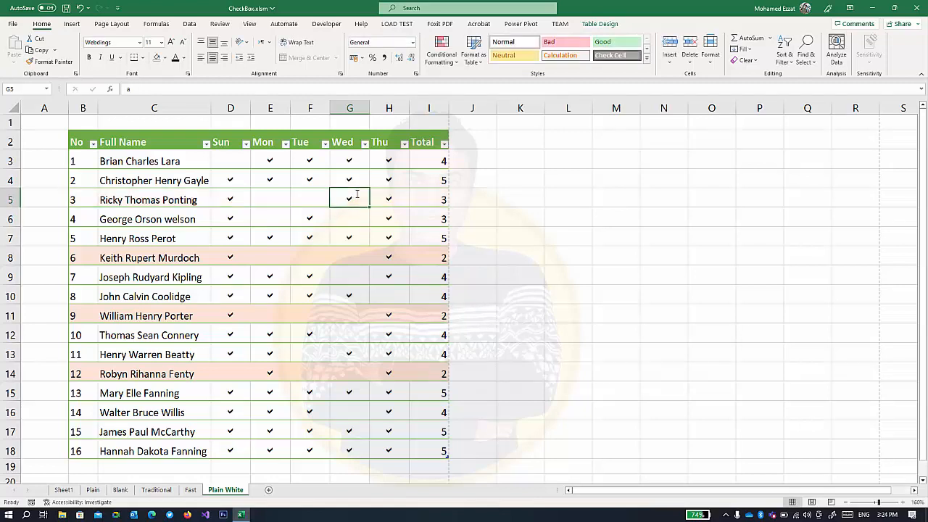
{"action": "key", "text": "Left"}
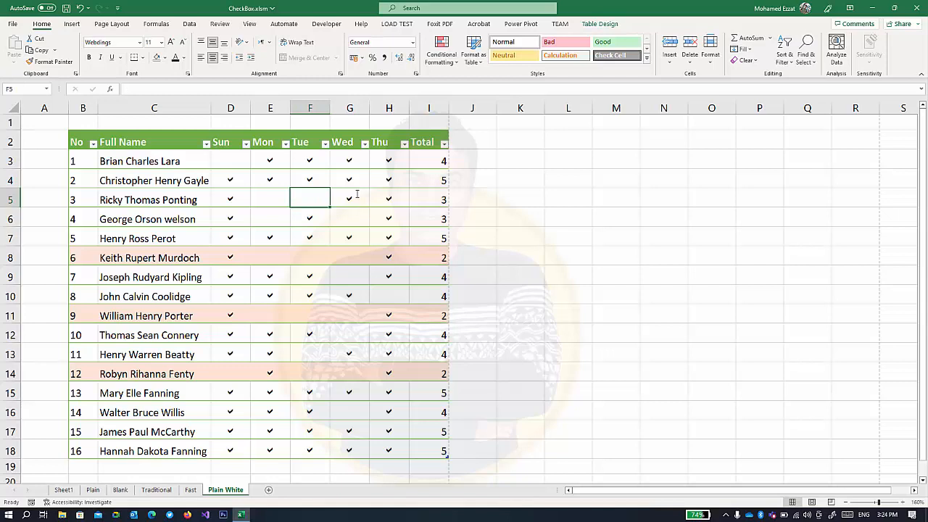
{"action": "type", "text": "x"}
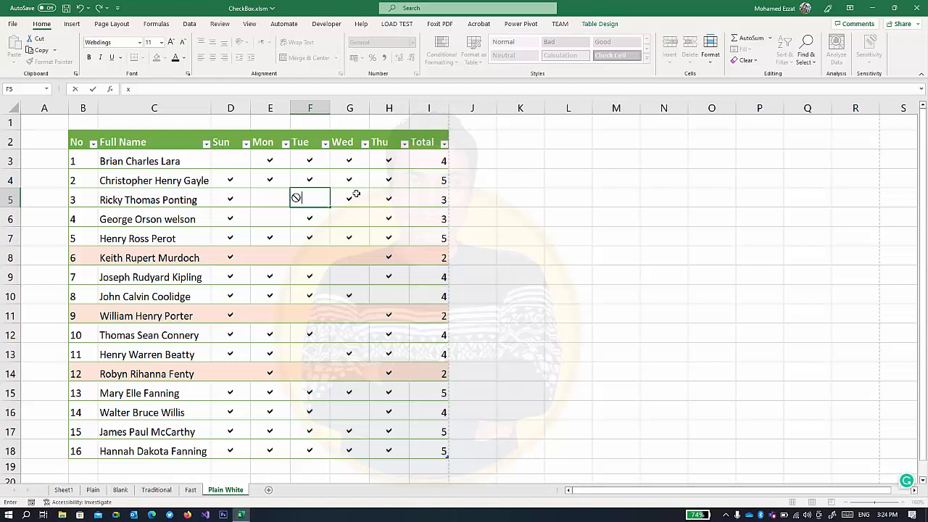
{"action": "key", "text": "BackSpace"}
{"action": "type", "text": "r"}
{"action": "key", "text": "Return"}
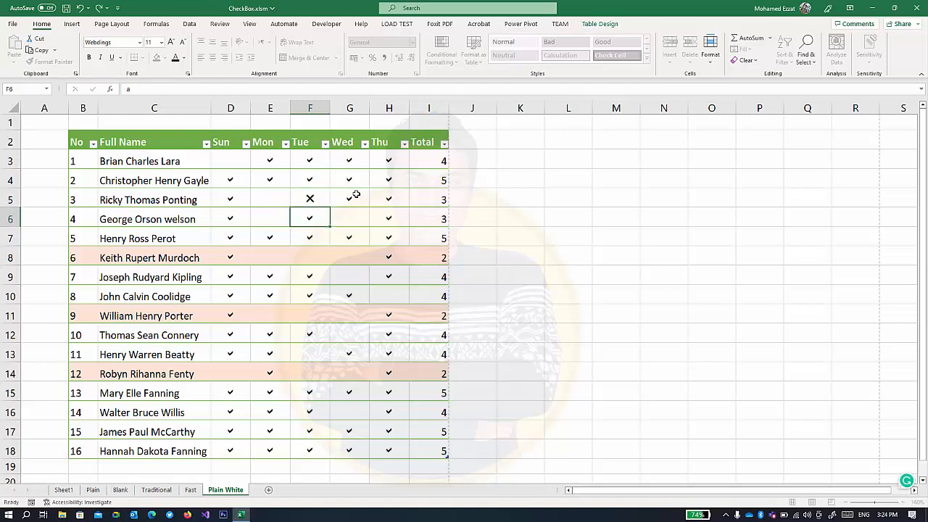
{"action": "left_click", "coordinate": [285, 201]}
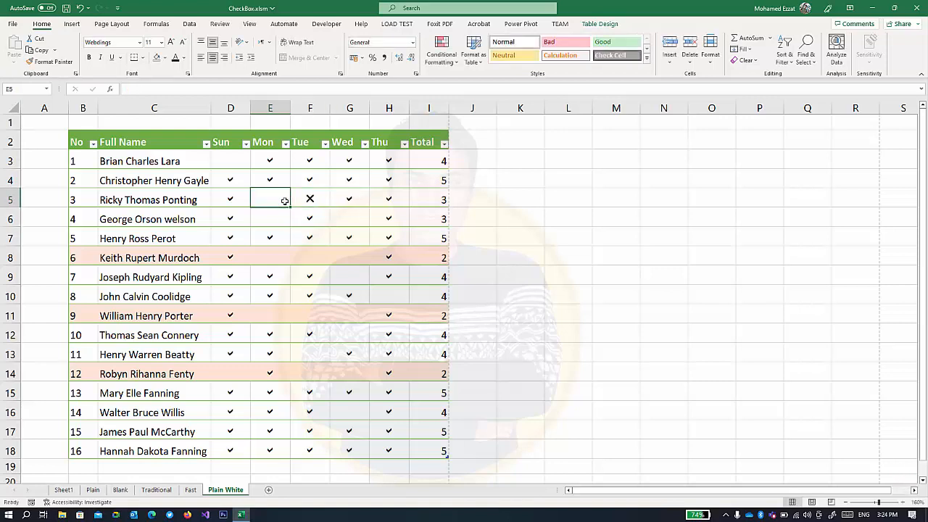
{"action": "type", "text": "r"}
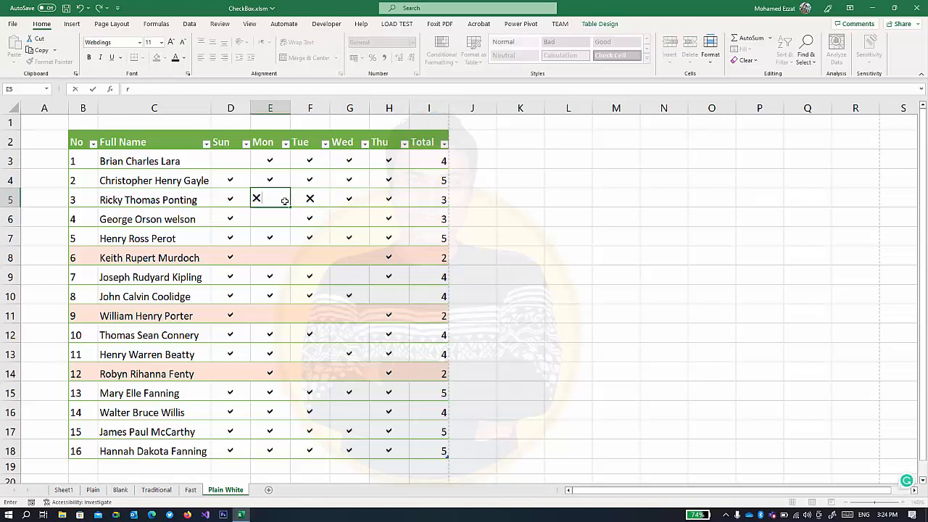
{"action": "key", "text": "Return"}
{"action": "left_click_drag", "start_coordinate": [279, 199], "coordinate": [300, 200]}
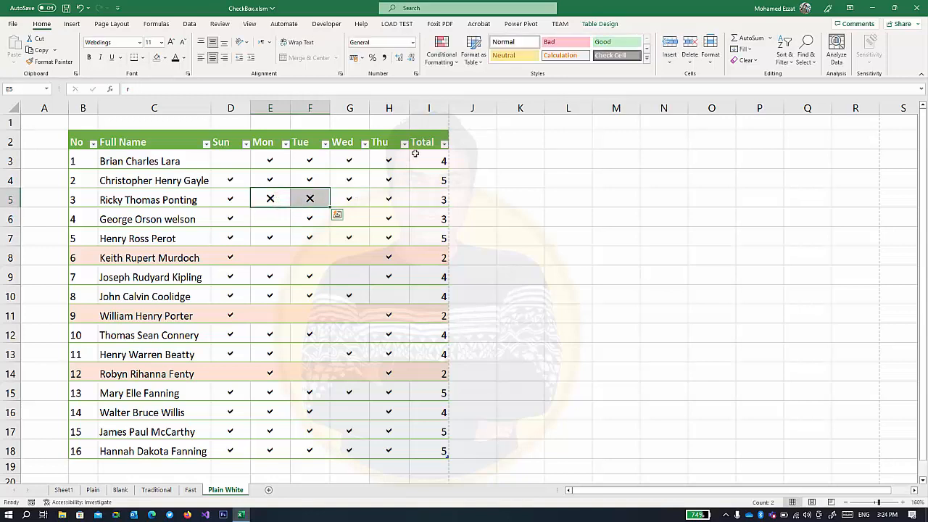
- Add a table column headed Absent in J2, next to the Total column
{"action": "left_click_drag", "start_coordinate": [424, 144], "coordinate": [441, 451]}
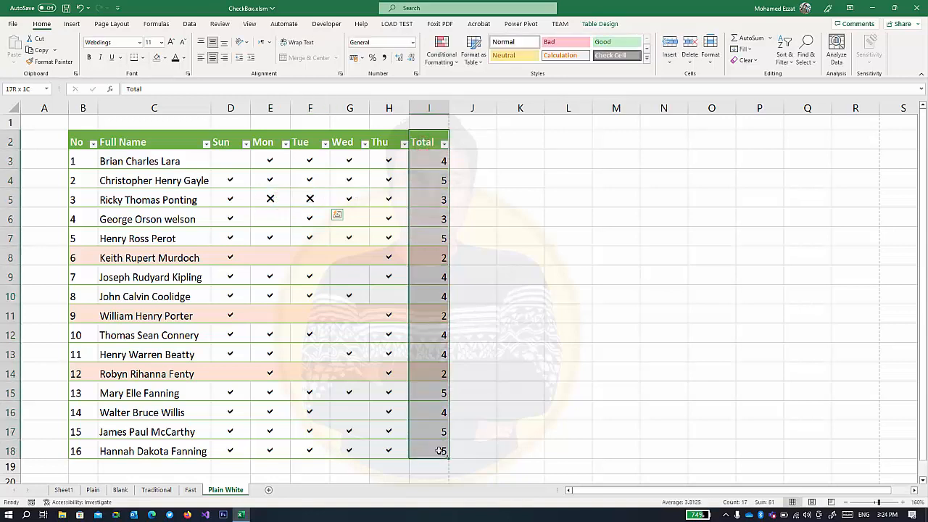
{"action": "left_click", "coordinate": [468, 143]}
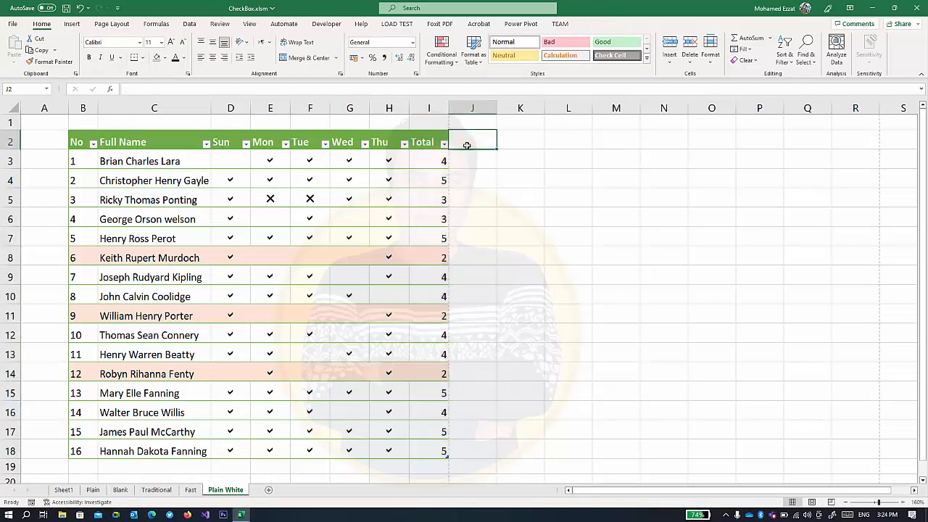
{"action": "type", "text": "Absent"}
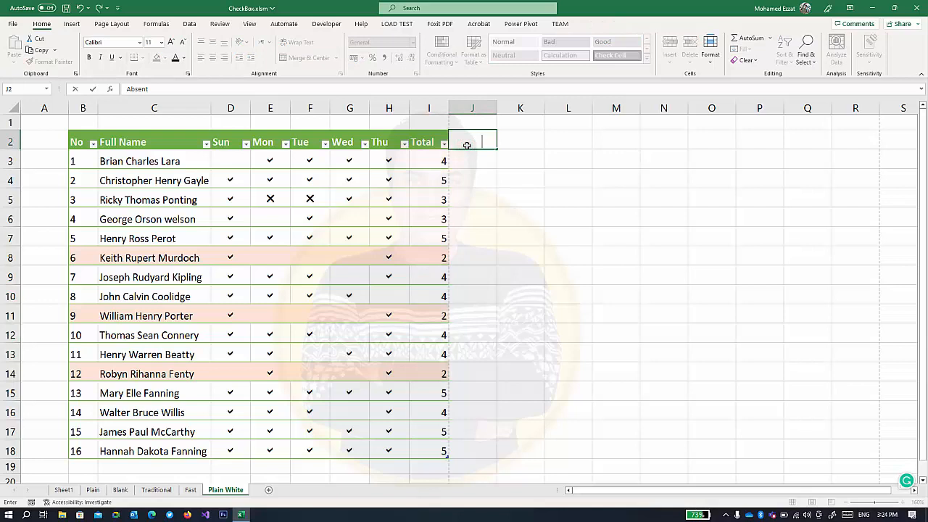
{"action": "key", "text": "Return"}
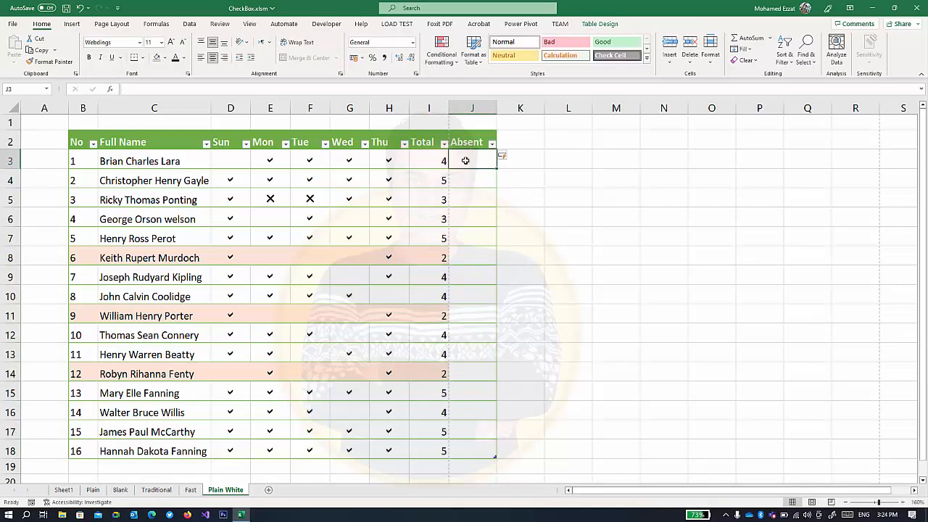
- Copy the formatting of Total cell I3 onto the Absent cells J3:J18 and select J3
{"action": "type", "text": "="}
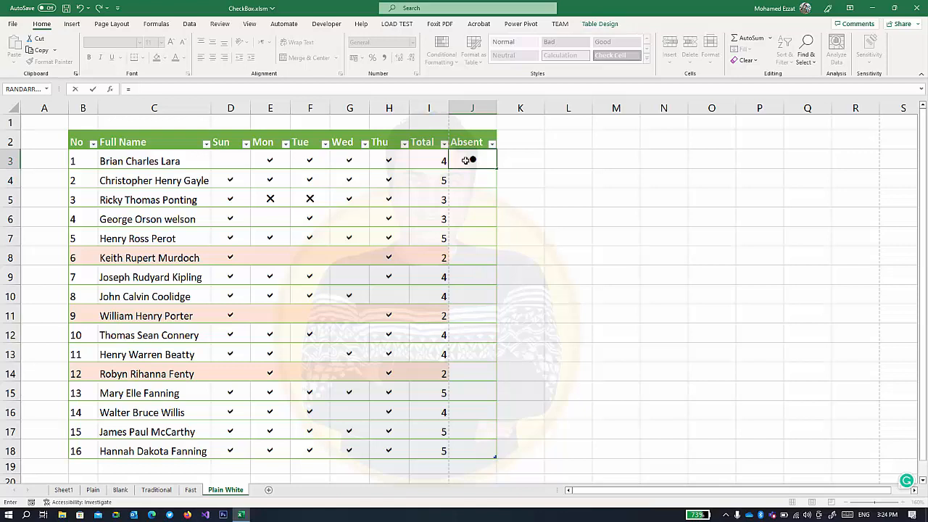
{"action": "key", "text": "Escape"}
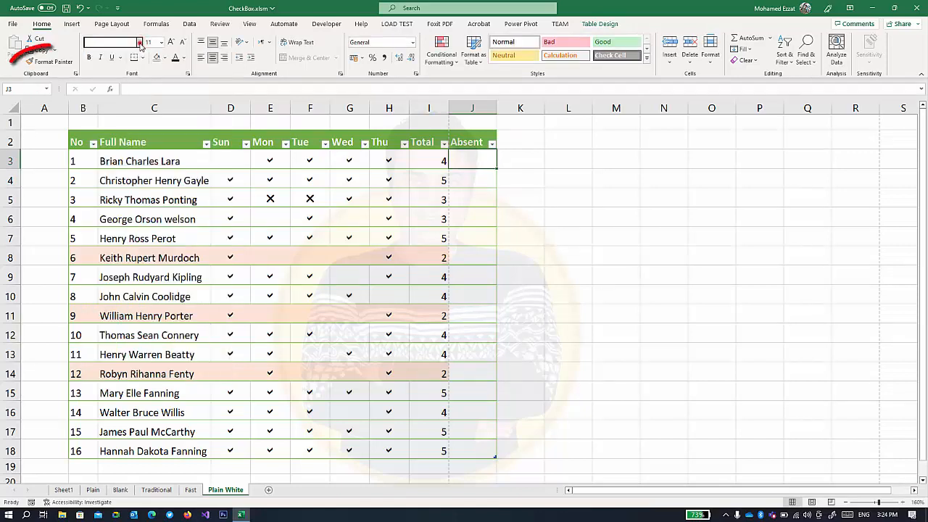
{"action": "left_click", "coordinate": [425, 161]}
{"action": "left_click", "coordinate": [49, 62]}
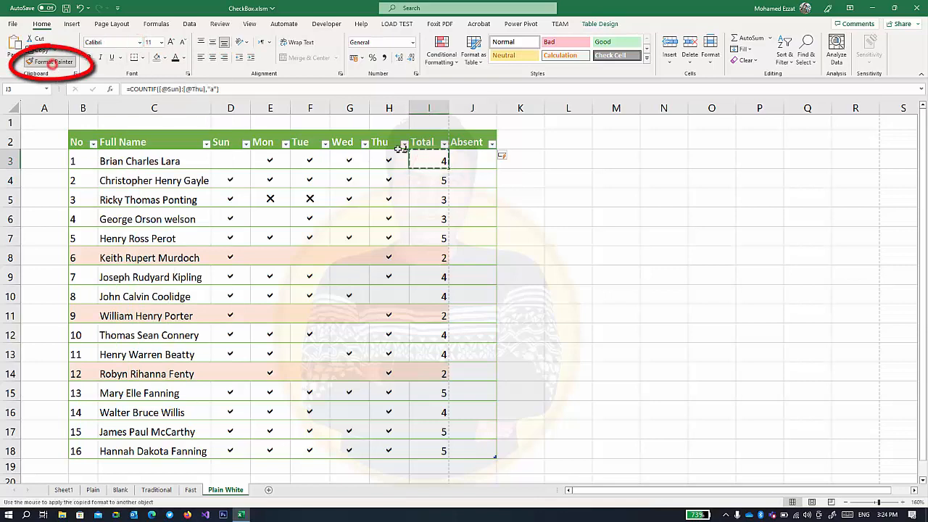
{"action": "left_click_drag", "start_coordinate": [473, 166], "coordinate": [477, 451]}
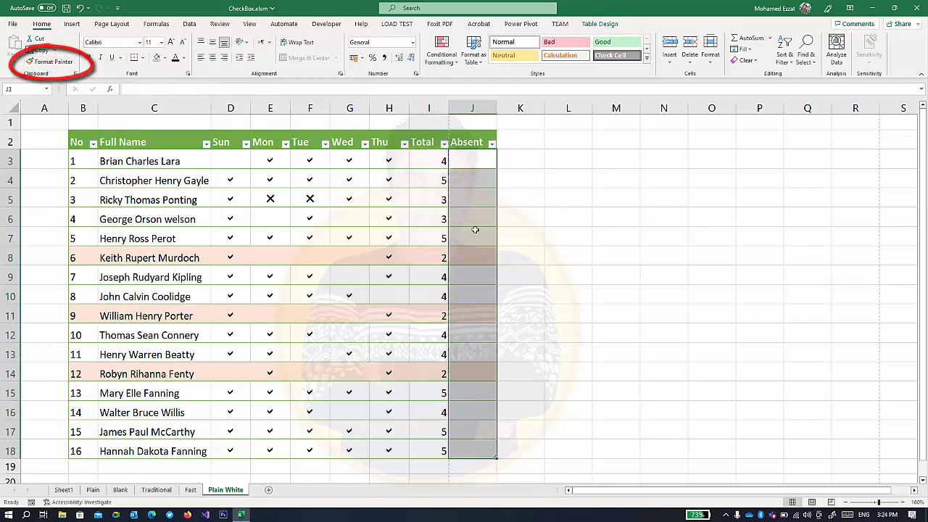
{"action": "left_click", "coordinate": [475, 160]}
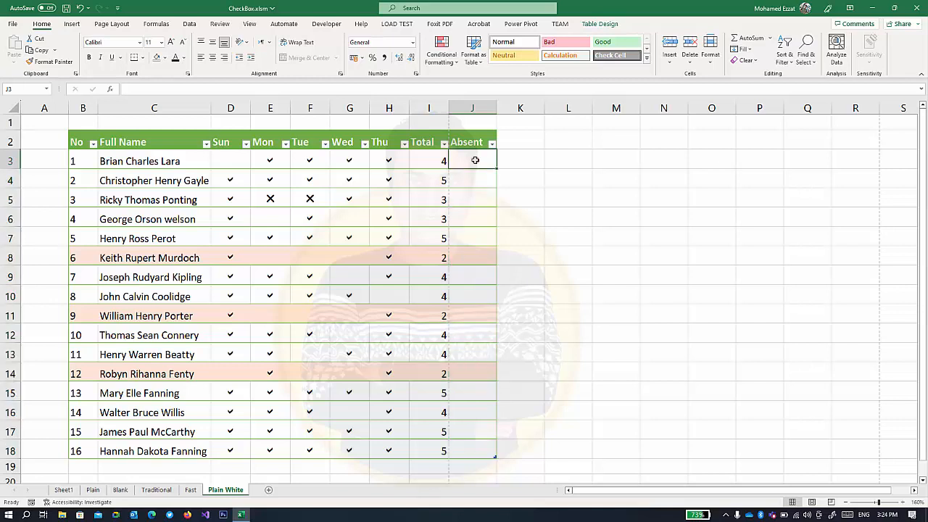
{"action": "left_click_drag", "start_coordinate": [466, 259], "coordinate": [75, 261]}
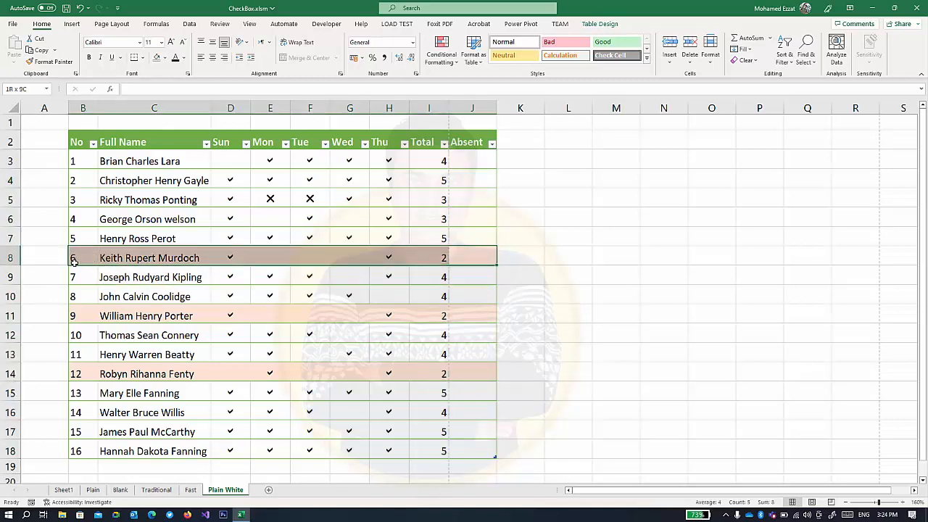
{"action": "left_click", "coordinate": [472, 161]}
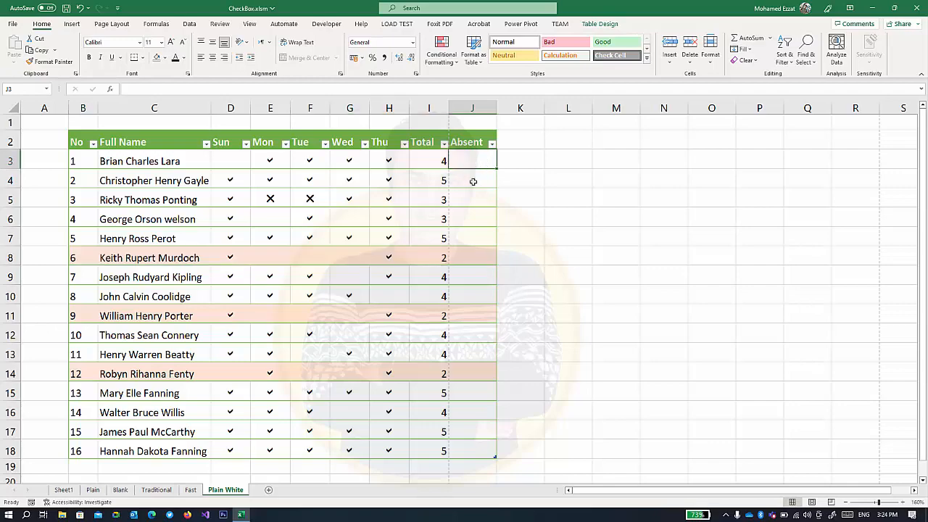
{"action": "type", "text": "=cou"}
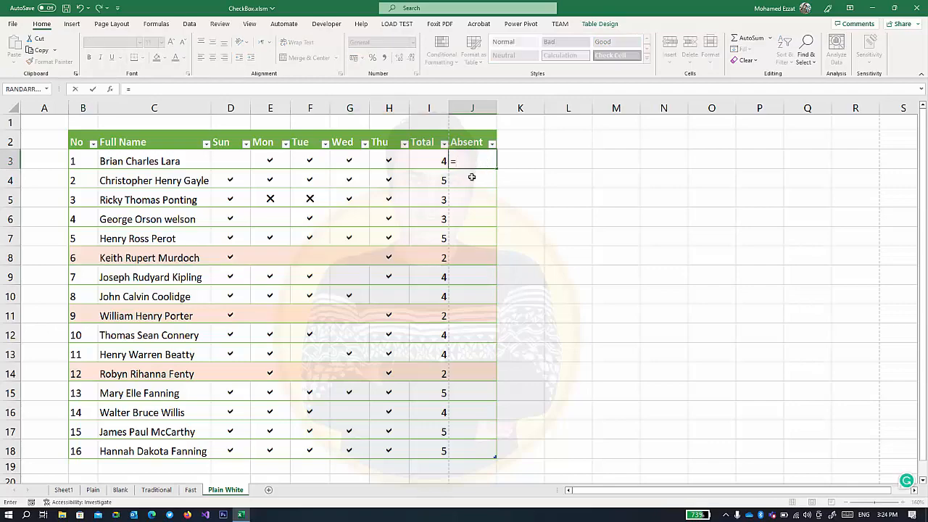
{"action": "type", "text": "nt"}
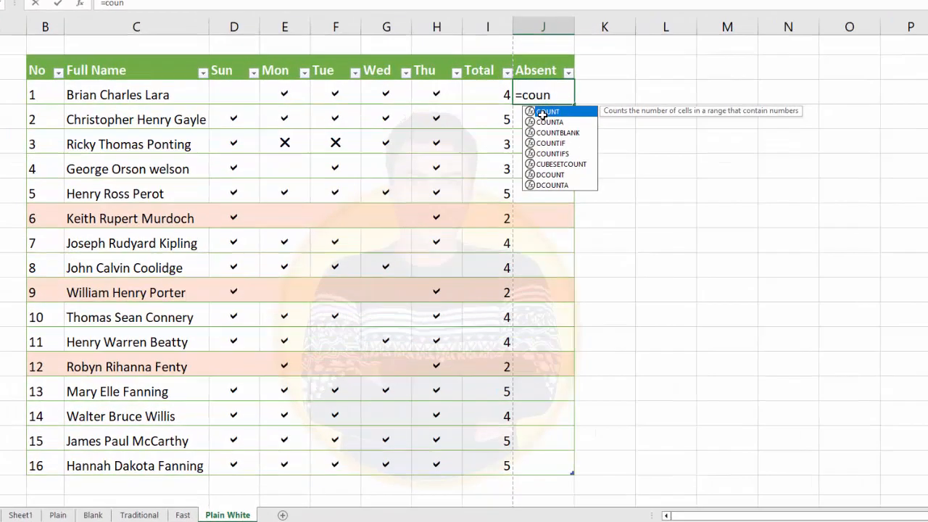
{"action": "type", "text": "i"}
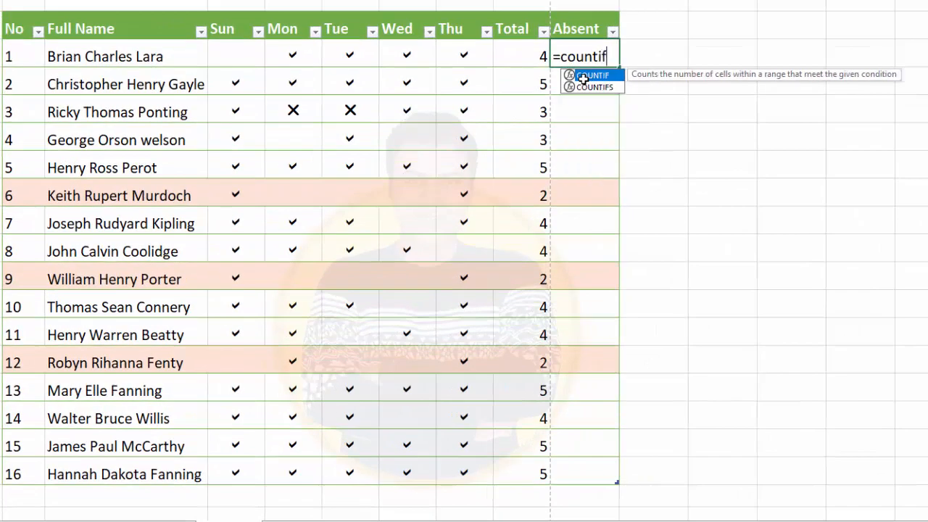
{"action": "type", "text": "f"}
{"action": "double_click", "coordinate": [584, 75]}
{"action": "type", "text": "["}
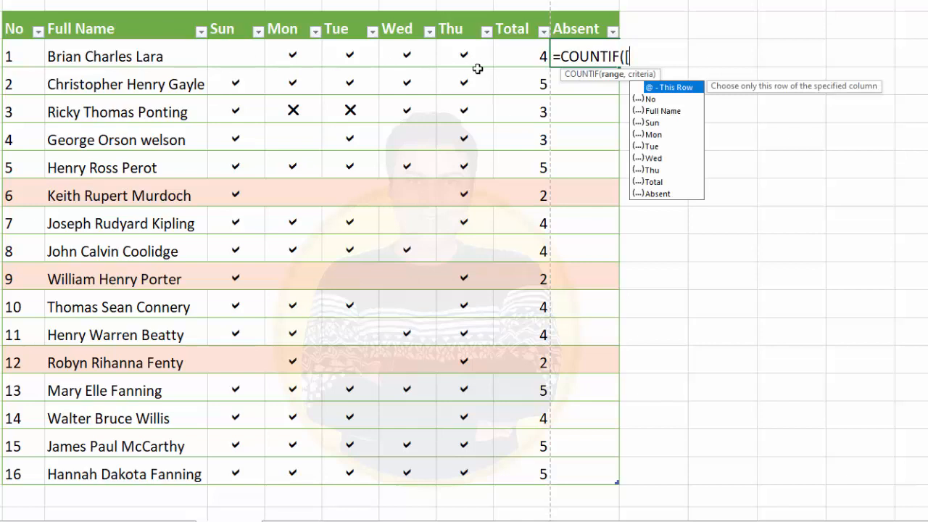
{"action": "type", "text": "@"}
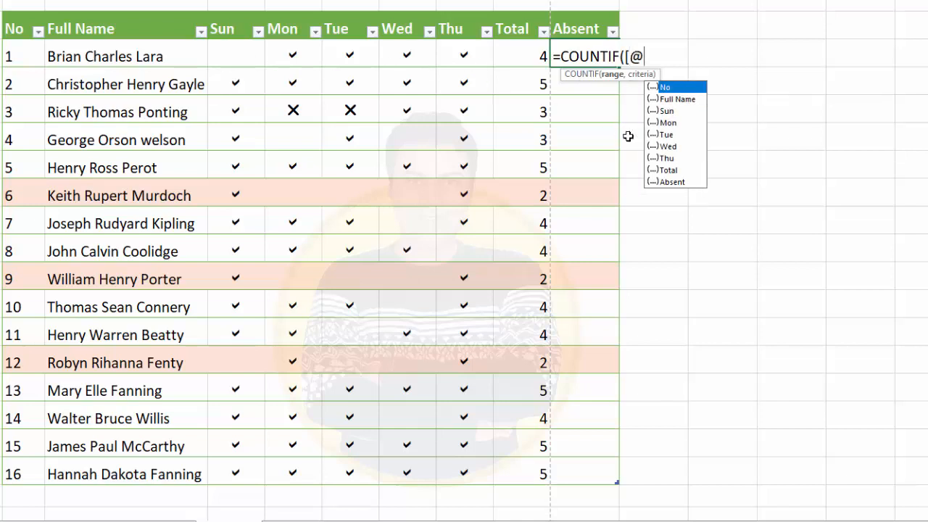
{"action": "type", "text": "s"}
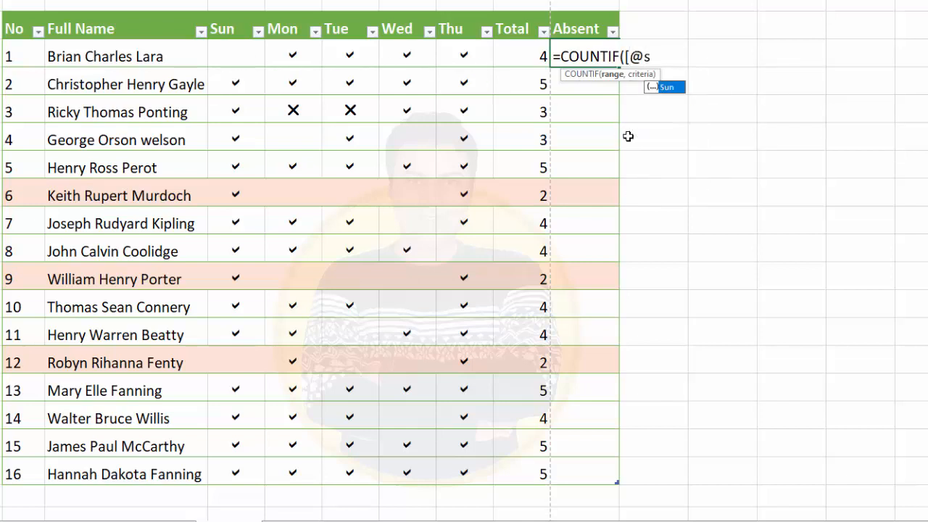
{"action": "type", "text": "un]"}
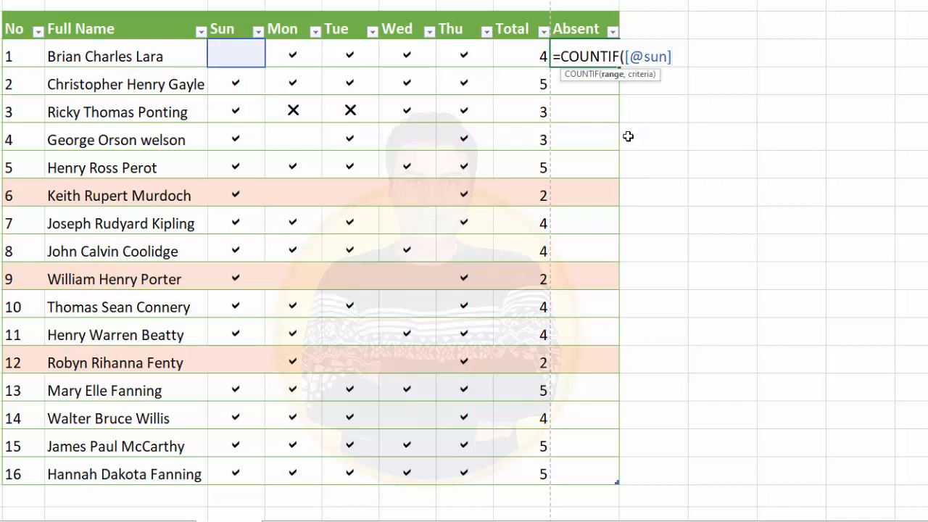
{"action": "type", "text": ":["}
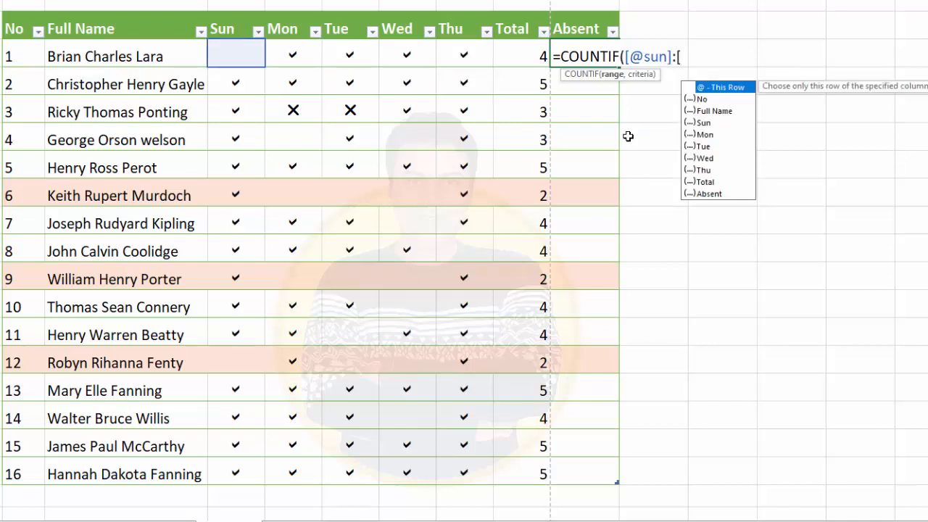
{"action": "type", "text": "@tu"}
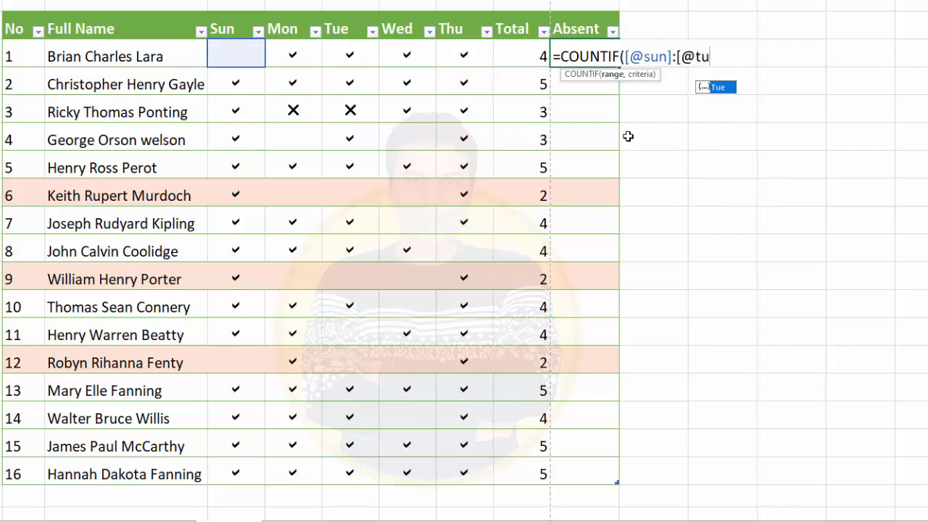
{"action": "key", "text": "Tab"}
{"action": "type", "text": "]"}
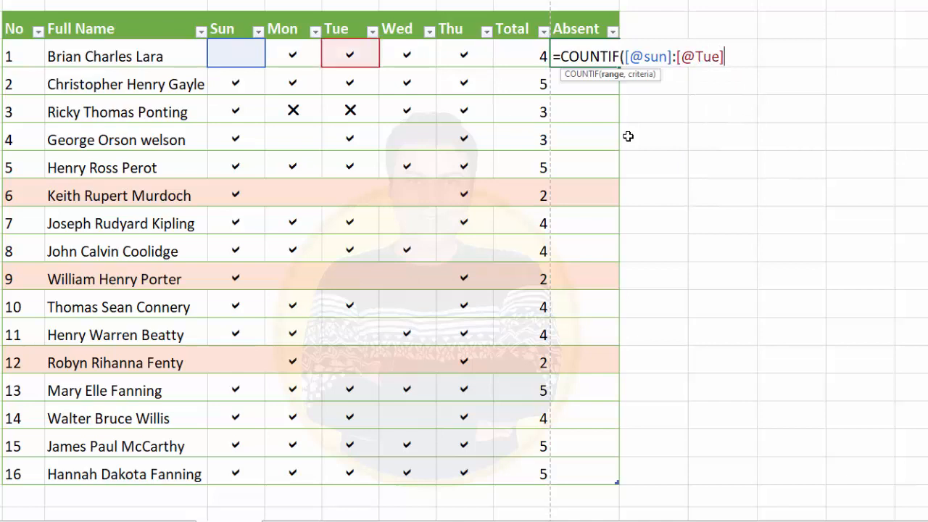
{"action": "type", "text": ",\"r\")"}
{"action": "key", "text": "Return"}
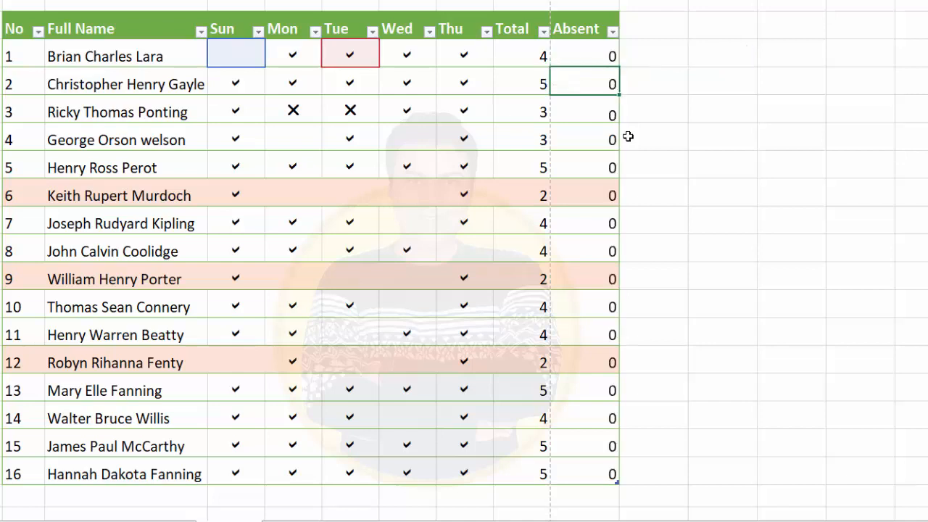
- Check the Absent count in J5 and the blank attendance cells D3 and E6
{"action": "left_click", "coordinate": [569, 102]}
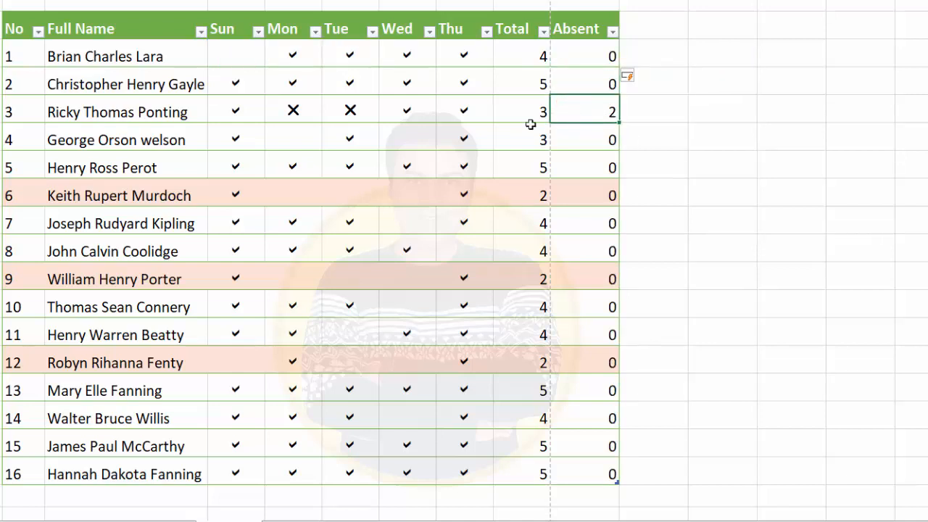
{"action": "left_click", "coordinate": [288, 140]}
{"action": "left_click", "coordinate": [239, 61]}
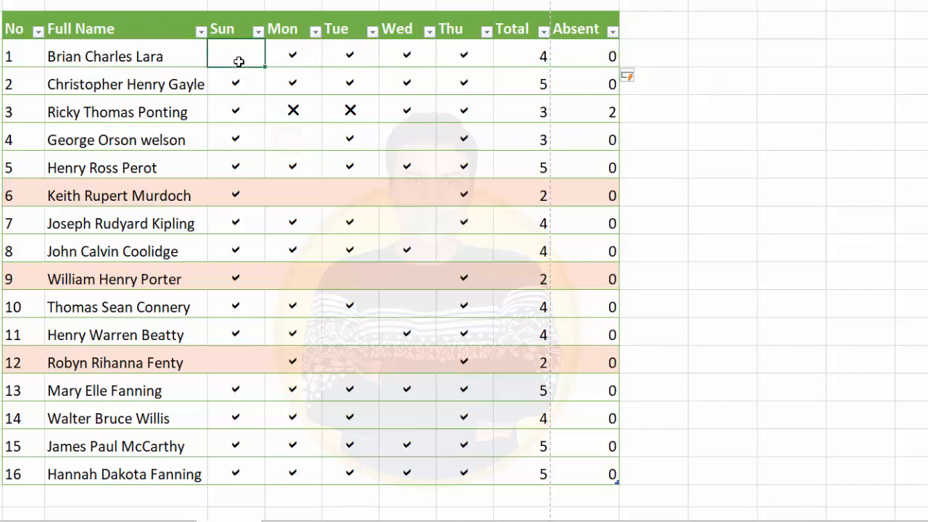
{"action": "left_click", "coordinate": [286, 135]}
{"action": "left_click", "coordinate": [237, 59]}
{"action": "left_click", "coordinate": [279, 137]}
{"action": "left_click", "coordinate": [244, 62]}
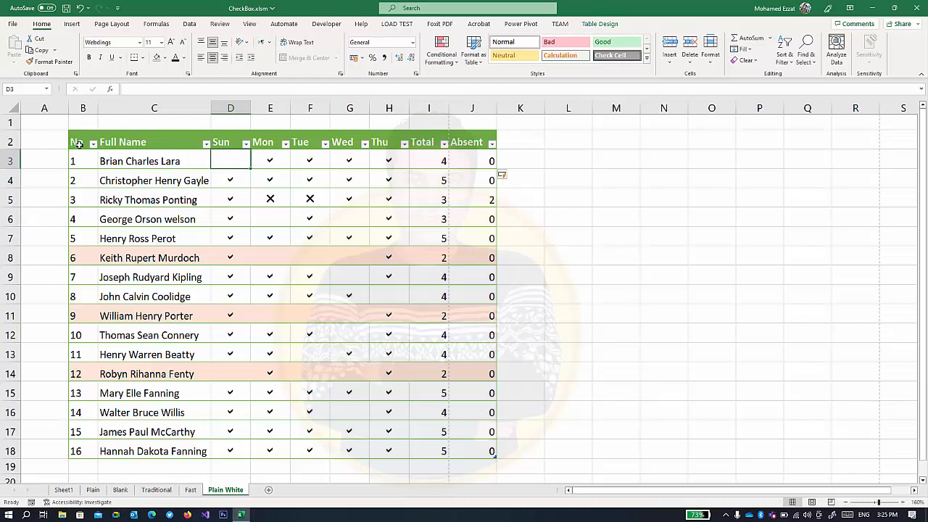
- Select all blank cells in B3:J18 with Go To Special and fill them with r
{"action": "left_click_drag", "start_coordinate": [74, 156], "coordinate": [472, 446]}
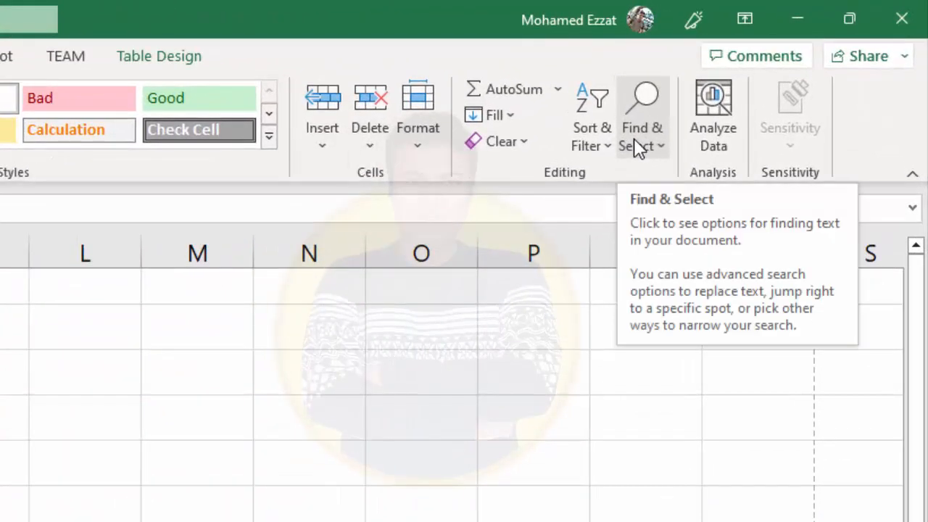
{"action": "left_click", "coordinate": [675, 117]}
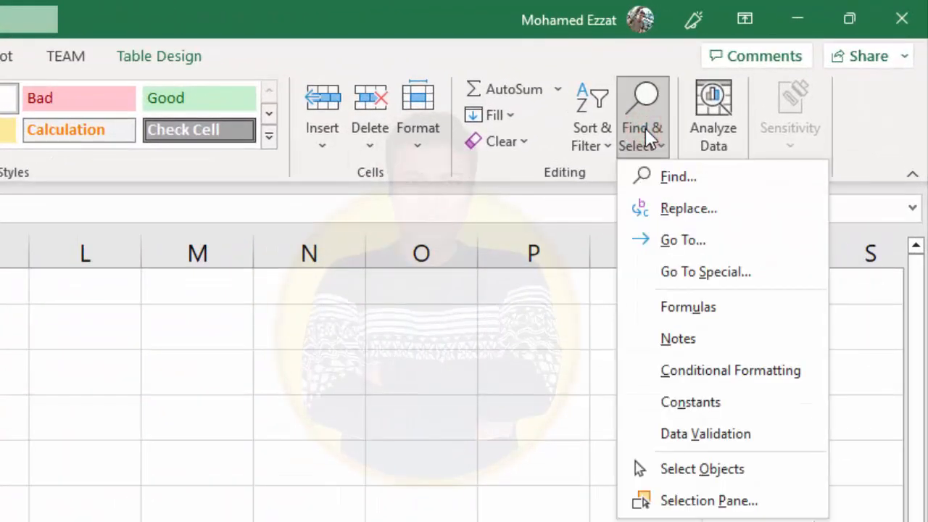
{"action": "left_click", "coordinate": [723, 285]}
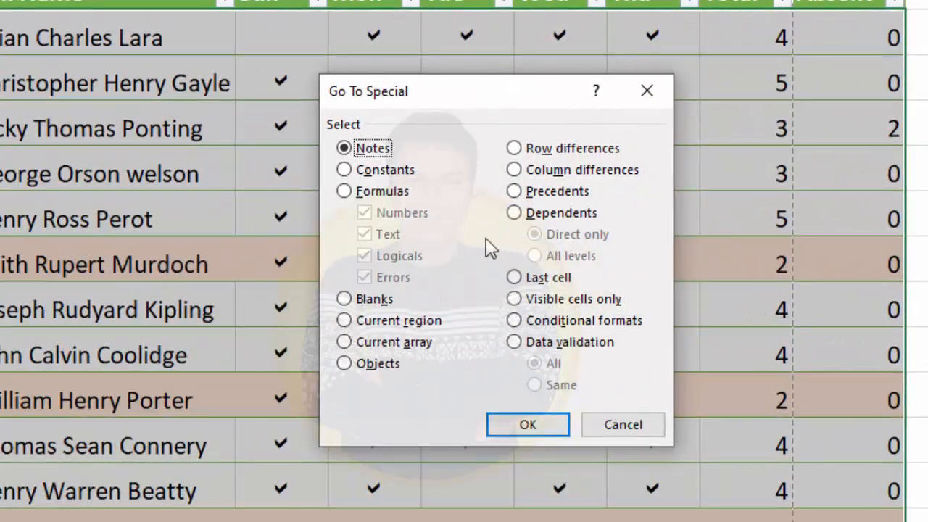
{"action": "left_click", "coordinate": [374, 151]}
{"action": "left_click", "coordinate": [368, 308]}
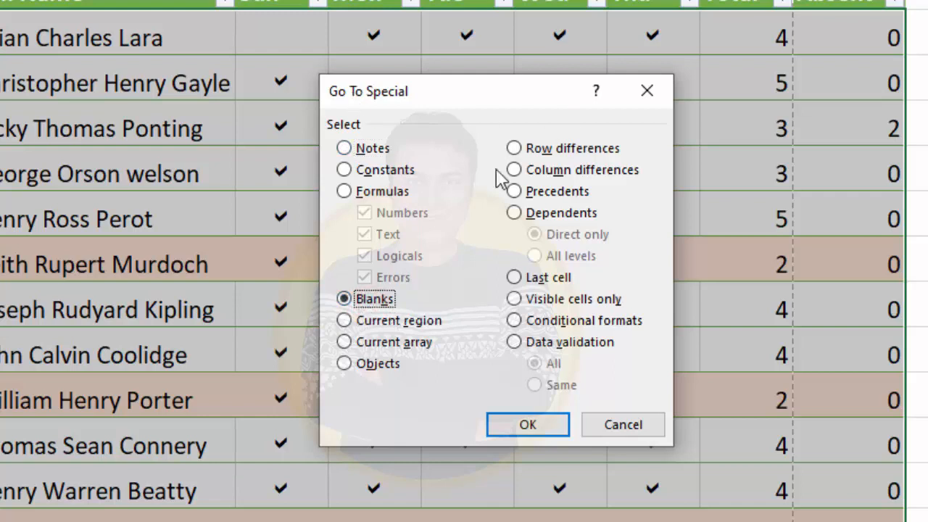
{"action": "left_click", "coordinate": [525, 429]}
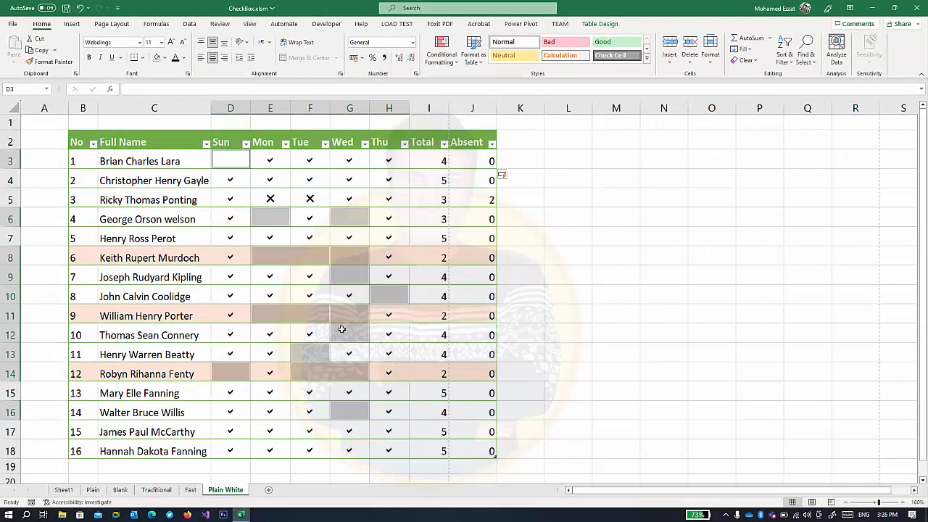
{"action": "type", "text": "r"}
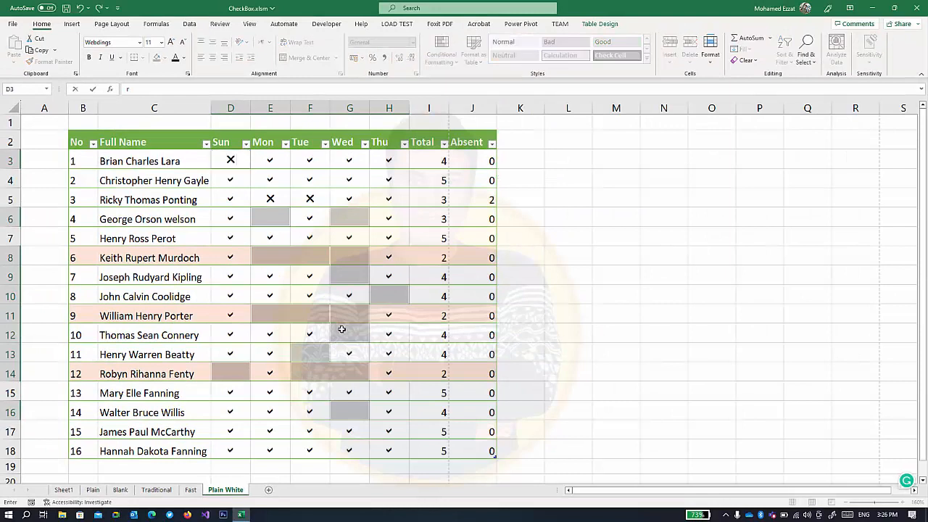
{"action": "key", "text": "ctrl+Return"}
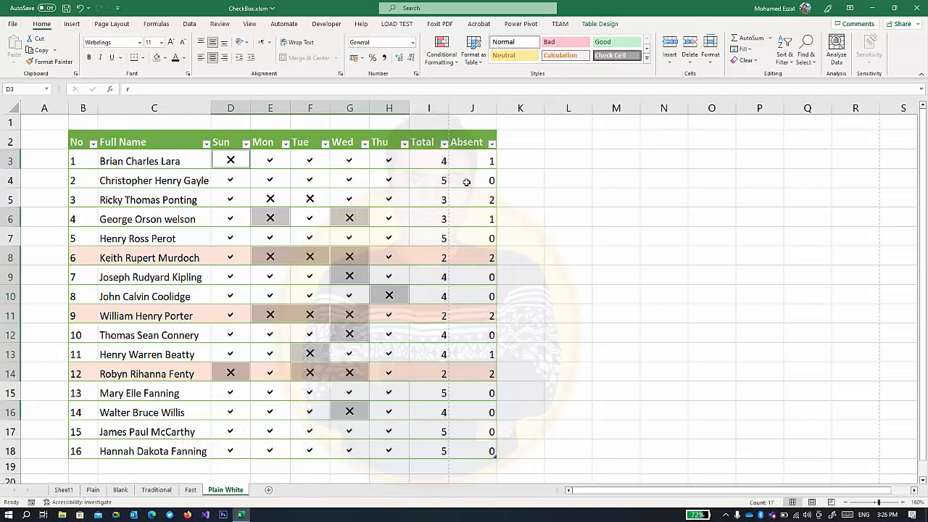
- Review the Absent column J3:J18, the Total column I3:I18 and the highlighted table row 8
{"action": "left_click_drag", "start_coordinate": [473, 161], "coordinate": [490, 443]}
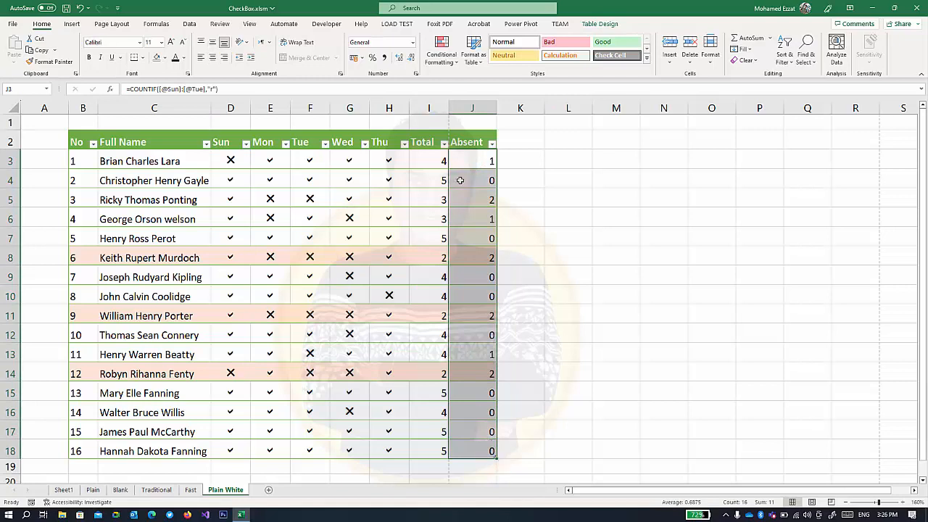
{"action": "left_click_drag", "start_coordinate": [433, 161], "coordinate": [435, 441]}
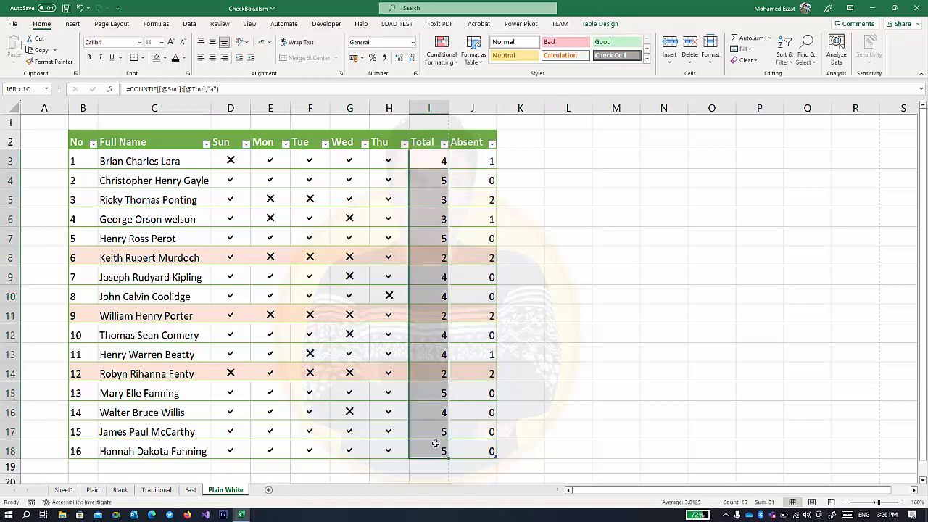
{"action": "left_click_drag", "start_coordinate": [472, 256], "coordinate": [93, 261]}
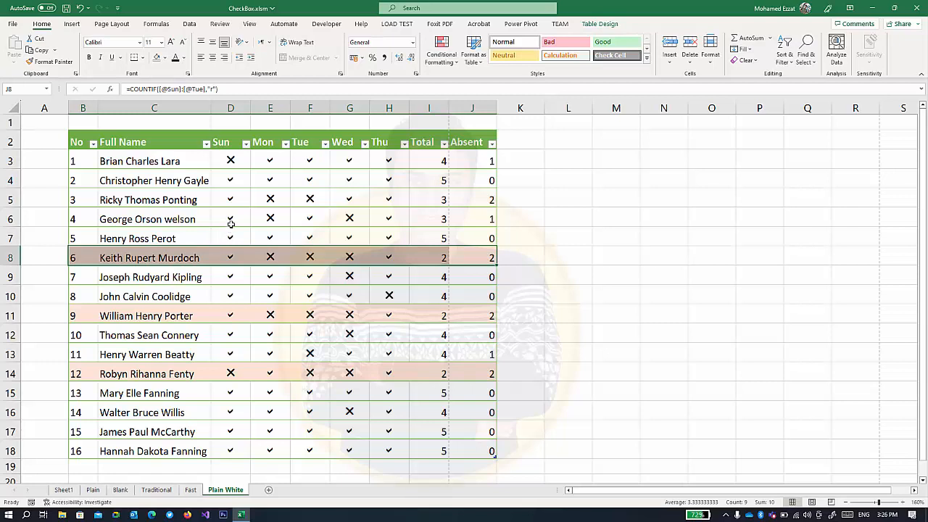
{"action": "left_click", "coordinate": [230, 219]}
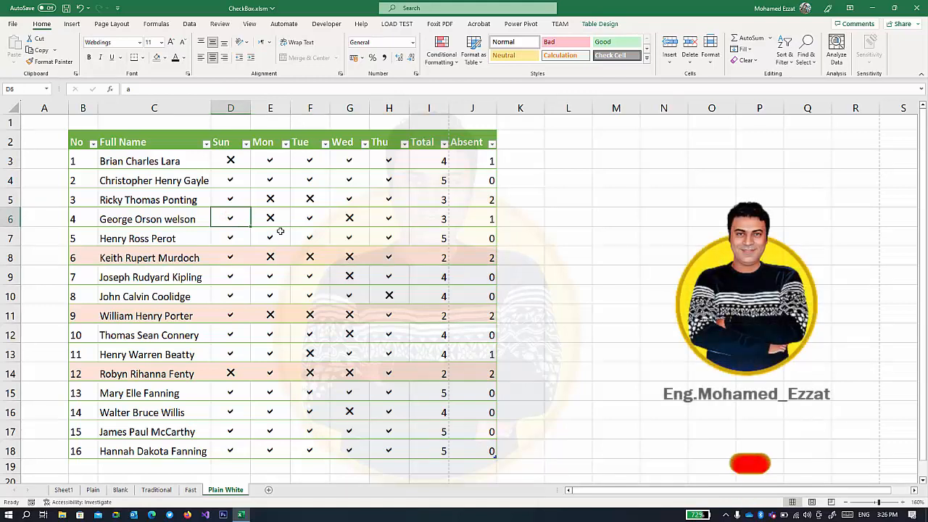
- Mark Sun, Mon and Tue as absent in row 3 by entering r in D3, E3 and F3
{"action": "left_click", "coordinate": [242, 162]}
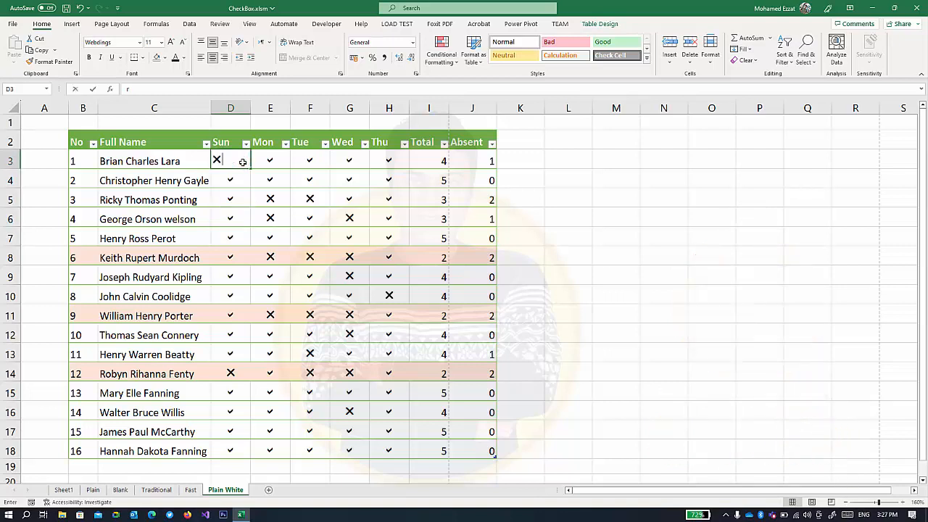
{"action": "key", "text": "Return"}
{"action": "key", "text": "Up"}
{"action": "key", "text": "Right"}
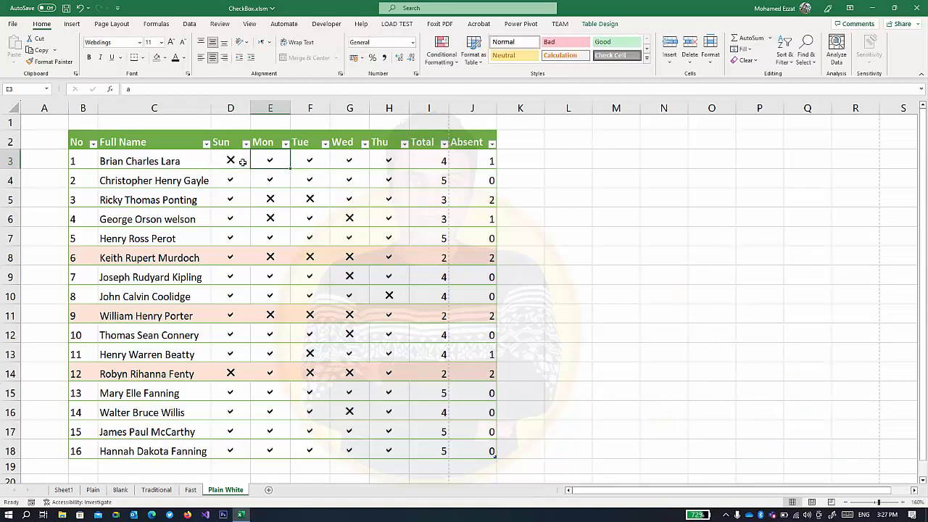
{"action": "type", "text": "r"}
{"action": "key", "text": "Tab"}
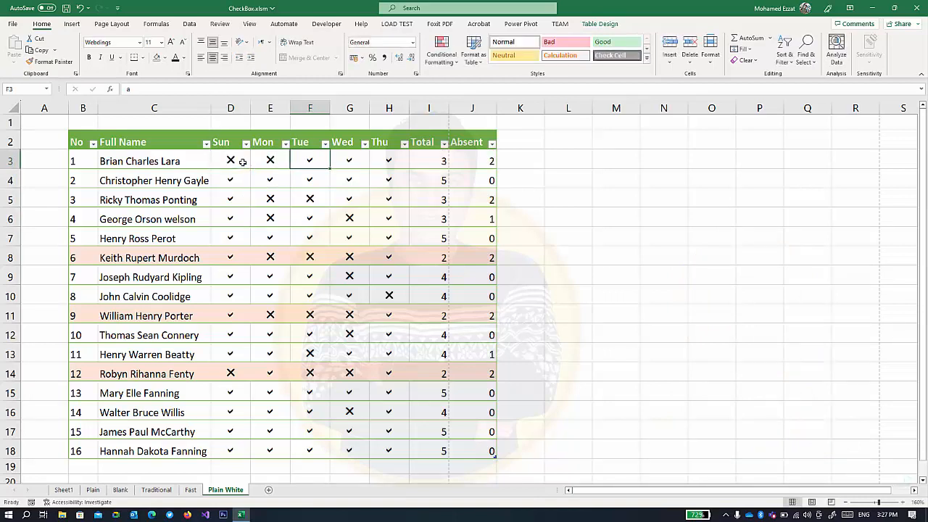
{"action": "type", "text": "r"}
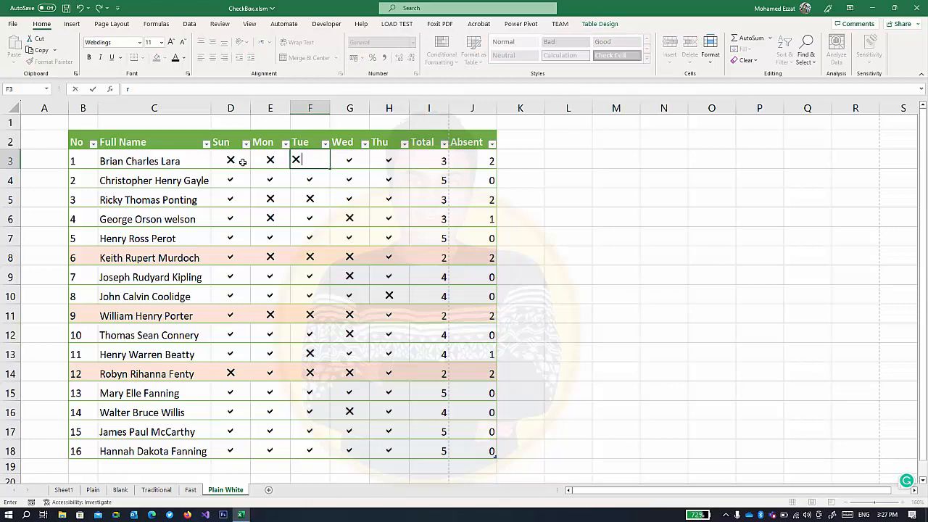
{"action": "key", "text": "Tab"}
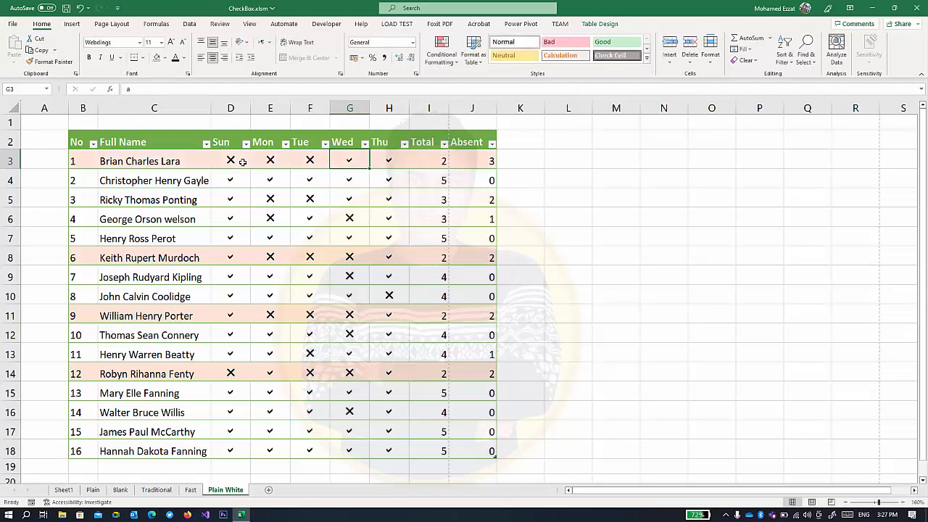
- Mark Mon as present in row 5 by entering a in E5
{"action": "key", "text": "Tab"}
{"action": "key", "text": "Down"}
{"action": "key", "text": "Left"}
{"action": "key", "text": "Left"}
{"action": "key", "text": "Left"}
{"action": "key", "text": "Down"}
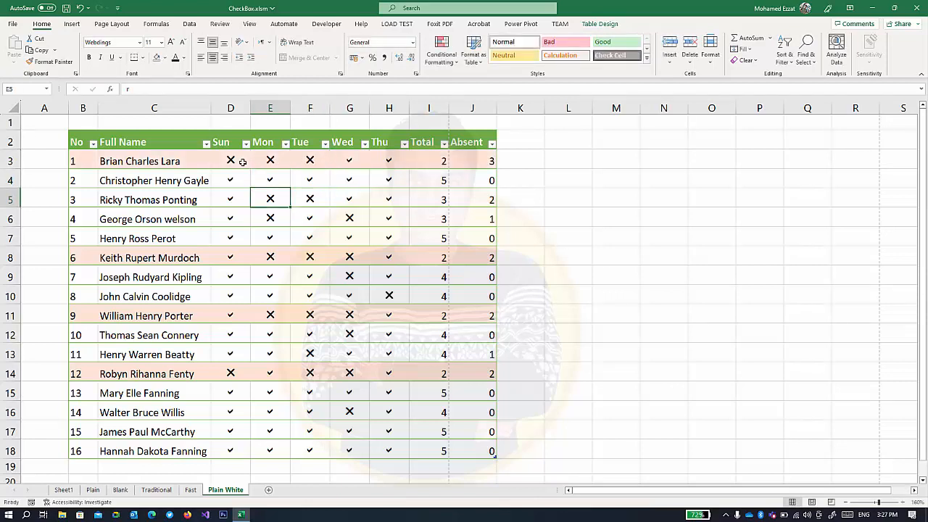
{"action": "type", "text": "a"}
{"action": "key", "text": "Tab"}
- Mark Mon and Tue as present in row 8 by entering a in E8 and F8
{"action": "key", "text": "Down"}
{"action": "key", "text": "Down"}
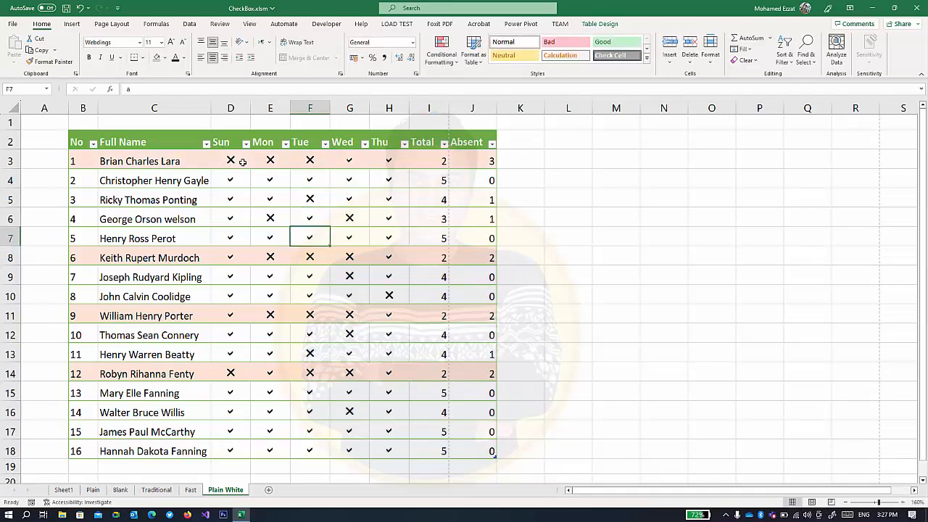
{"action": "key", "text": "Down"}
{"action": "key", "text": "Left"}
{"action": "type", "text": "a"}
{"action": "key", "text": "Tab"}
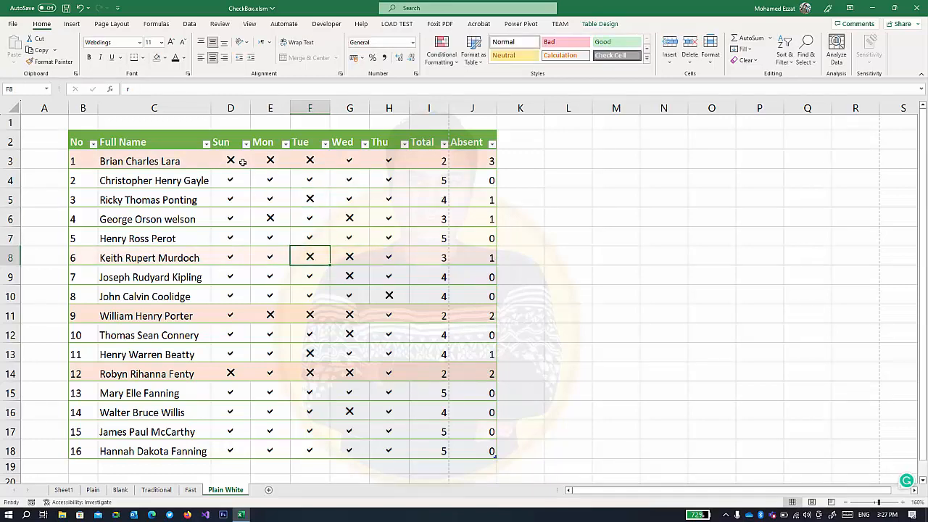
{"action": "type", "text": "a"}
{"action": "key", "text": "Tab"}
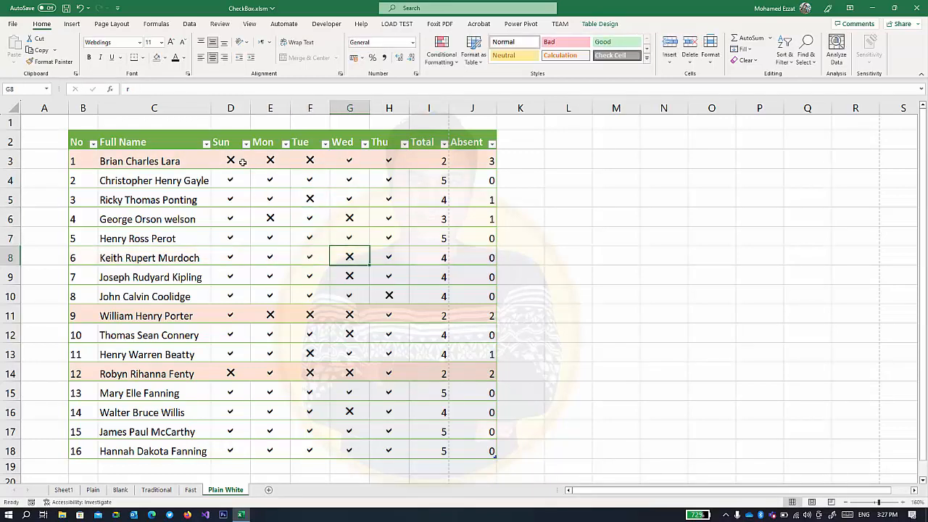
- Mark Wed as present in rows 11 and 14 by entering a in G11 and G14
{"action": "key", "text": "Down"}
{"action": "key", "text": "Down"}
{"action": "key", "text": "Down"}
{"action": "type", "text": "a"}
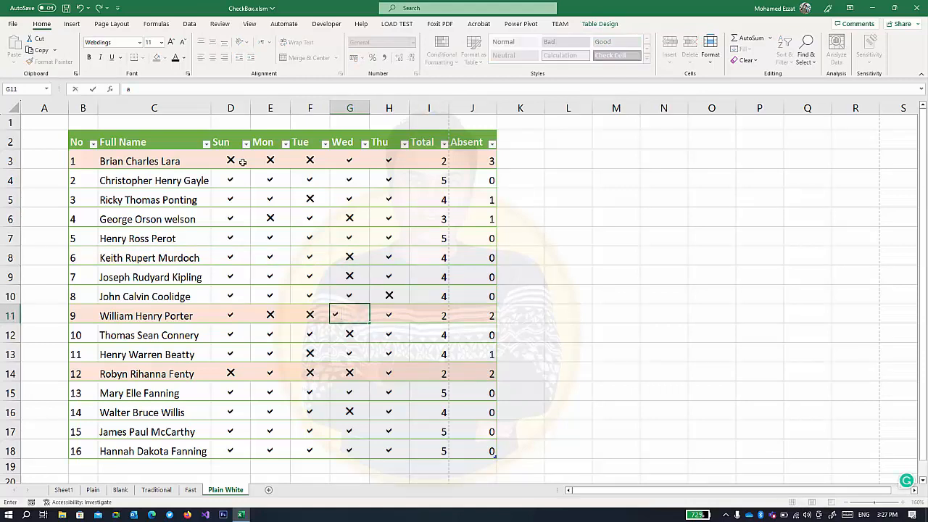
{"action": "key", "text": "Down"}
{"action": "key", "text": "Down"}
{"action": "key", "text": "Down"}
{"action": "type", "text": "a"}
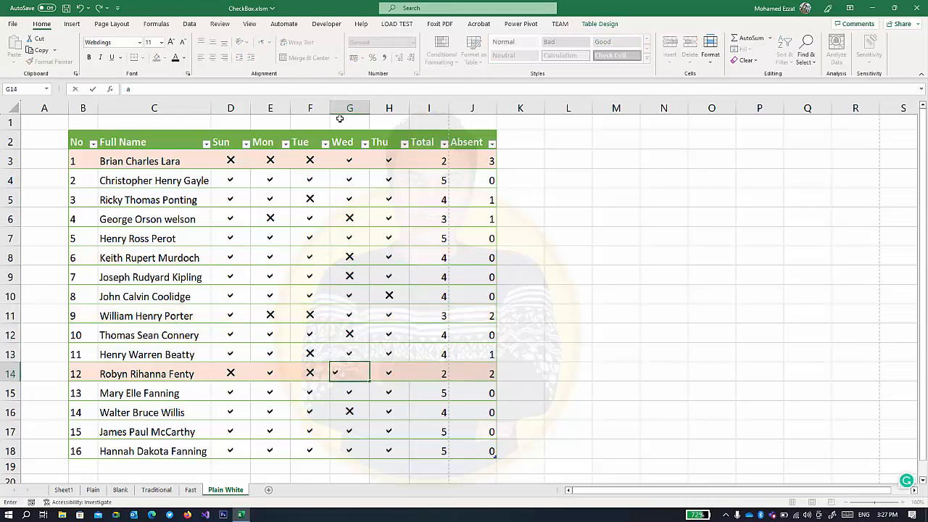
{"action": "left_click", "coordinate": [321, 257]}
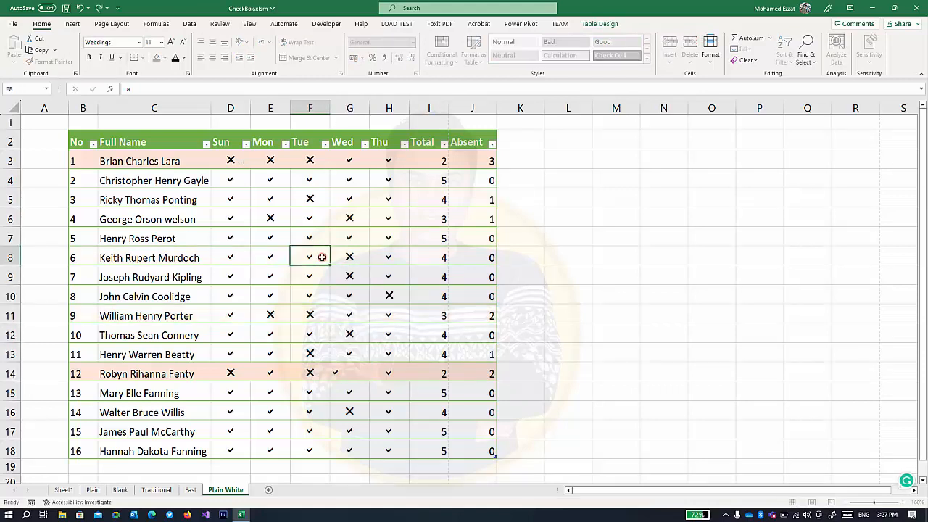
{"action": "left_click", "coordinate": [262, 162]}
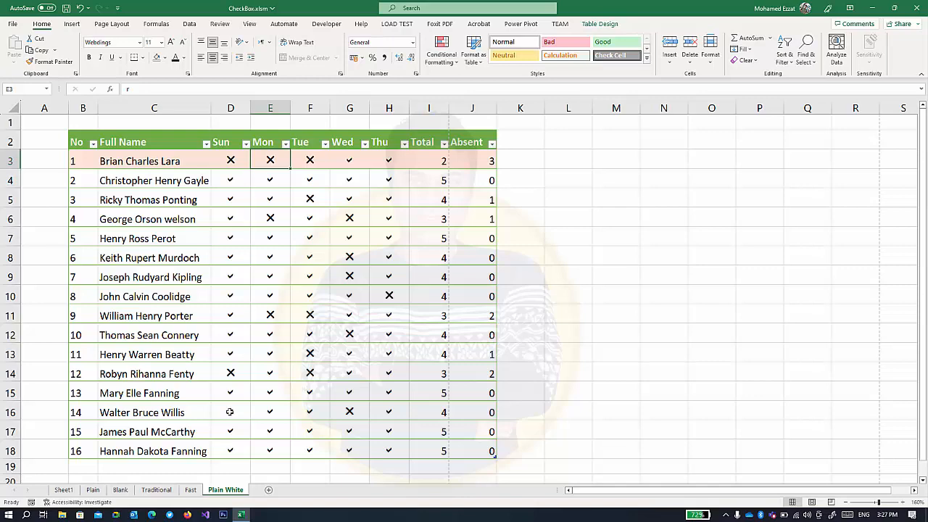
- On the Fast sheet, uncheck Sun and Mon and check Tue for student 1 in row 3
{"action": "left_click", "coordinate": [190, 489]}
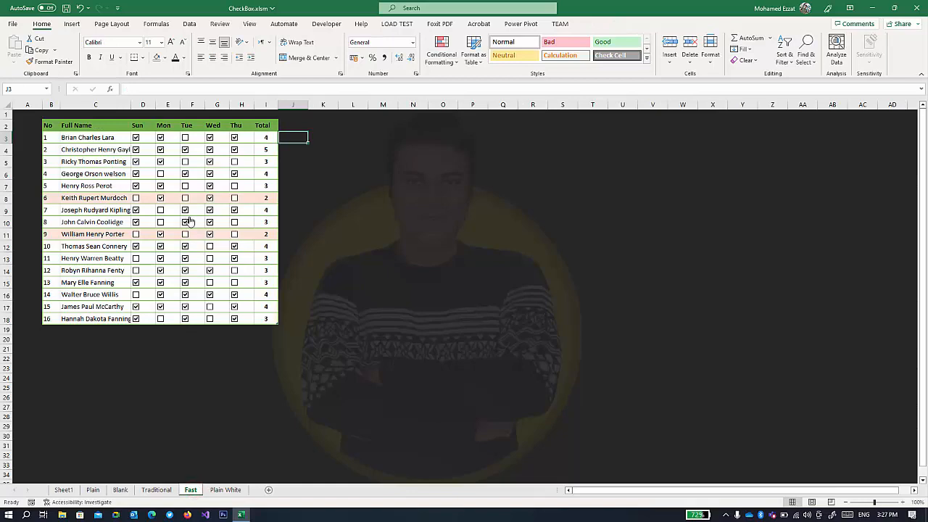
{"action": "scroll", "coordinate": [196, 240], "scroll_direction": "up", "scroll_amount": 5}
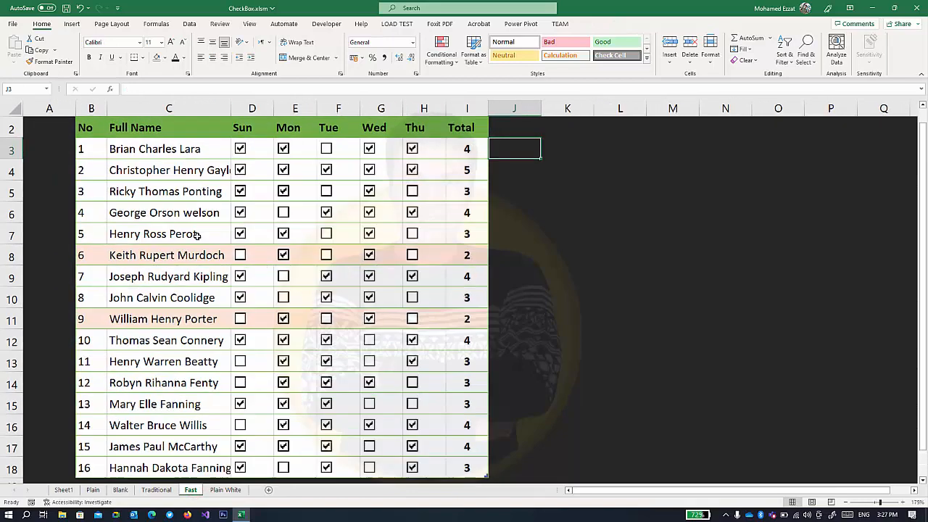
{"action": "left_click", "coordinate": [249, 149]}
{"action": "left_click", "coordinate": [301, 149]}
{"action": "left_click", "coordinate": [342, 150]}
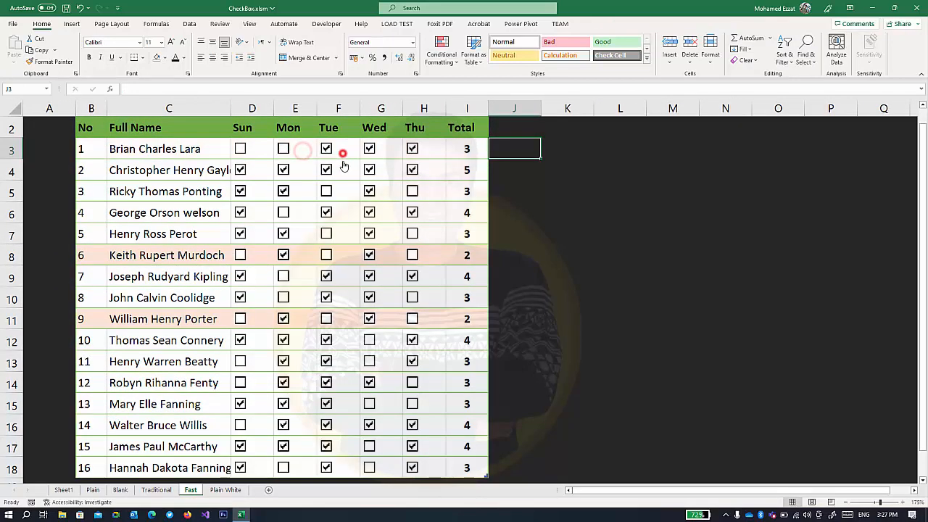
- Check Tue in row 5 and Mon in row 6, toggling Tue in row 4 and Mon in row 5 off and back on
{"action": "left_click", "coordinate": [343, 169]}
{"action": "left_click", "coordinate": [310, 190]}
{"action": "left_click", "coordinate": [307, 211]}
{"action": "left_click", "coordinate": [307, 192]}
{"action": "left_click", "coordinate": [346, 192]}
{"action": "left_click", "coordinate": [344, 171]}
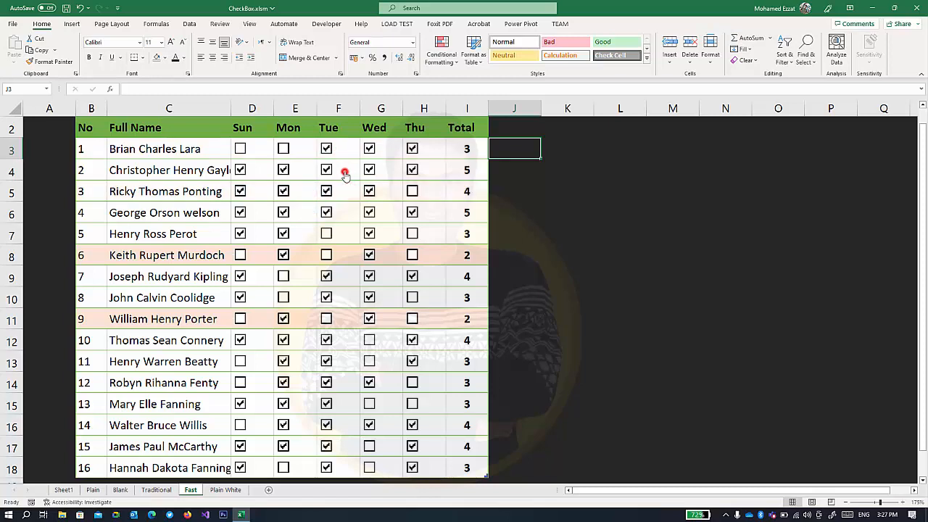
- On the Plain White sheet, centre the Total and Absent values in I3:J18 horizontally and vertically
{"action": "left_click", "coordinate": [226, 489]}
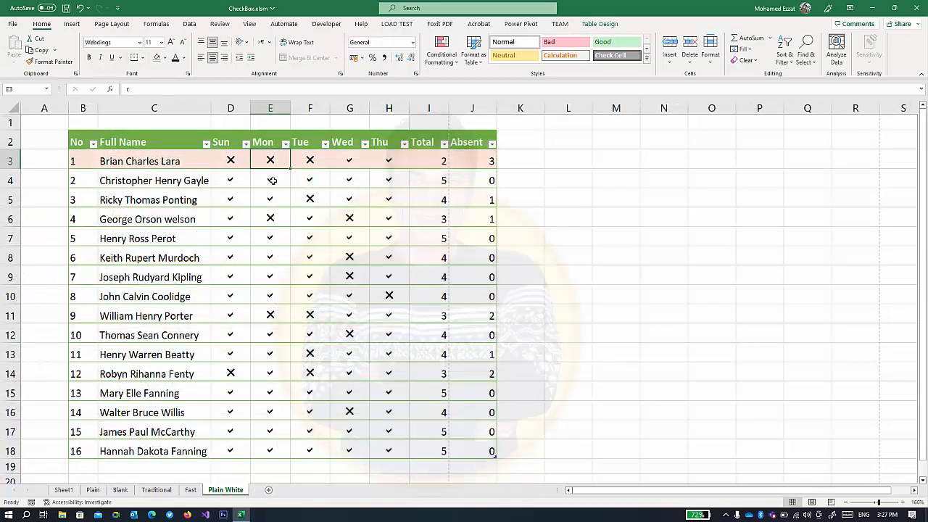
{"action": "left_click_drag", "start_coordinate": [468, 160], "coordinate": [439, 451]}
{"action": "left_click", "coordinate": [212, 58]}
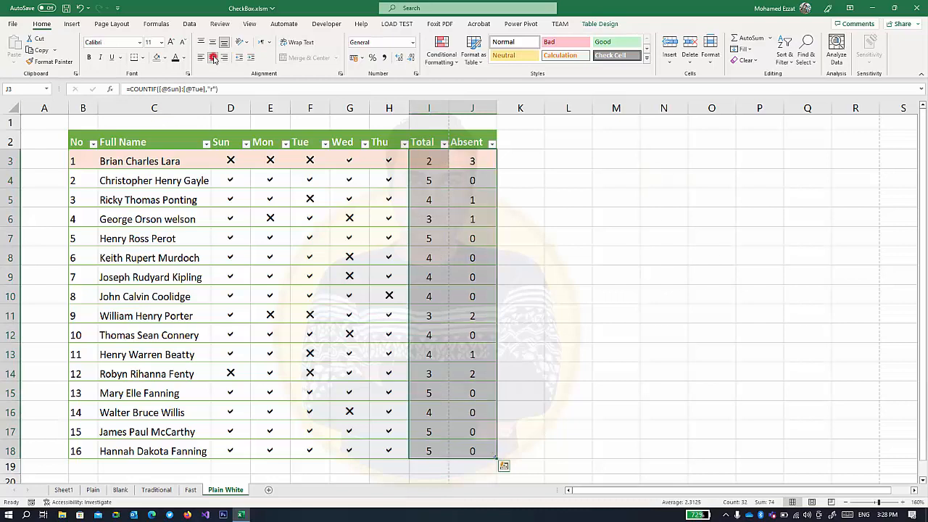
{"action": "left_click", "coordinate": [213, 42]}
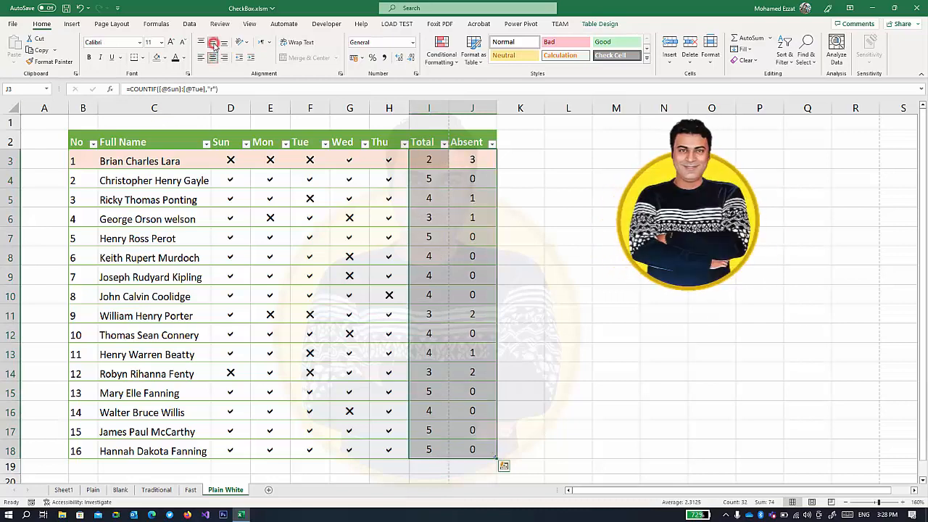
{"action": "left_click", "coordinate": [473, 160]}
{"action": "left_click_drag", "start_coordinate": [440, 177], "coordinate": [231, 451]}
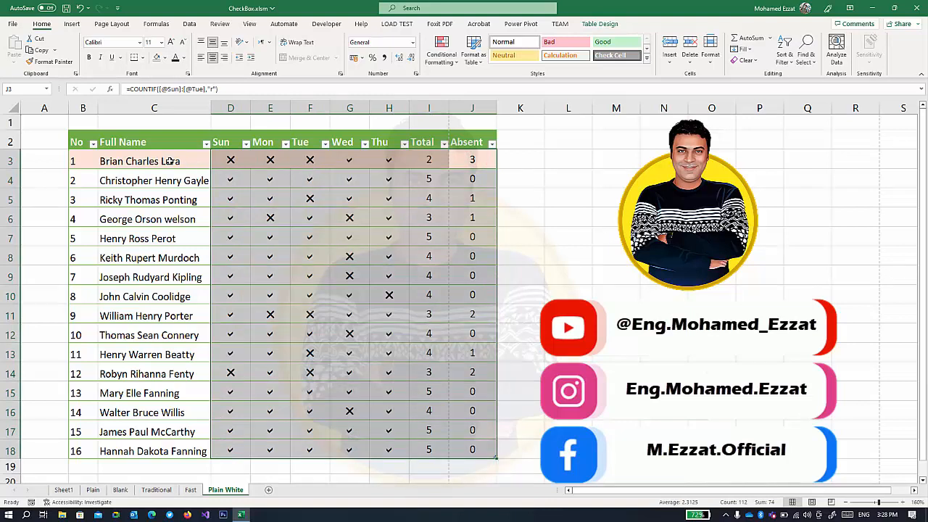
{"action": "left_click", "coordinate": [185, 216]}
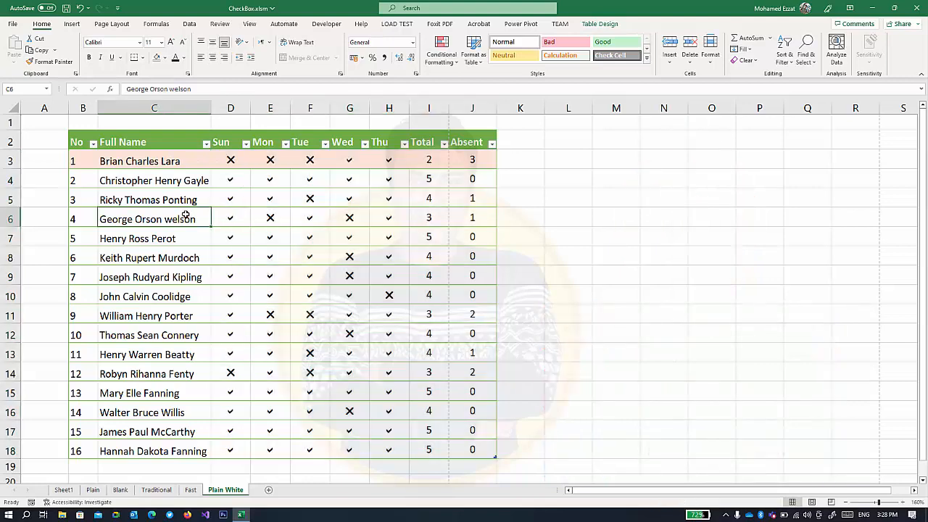